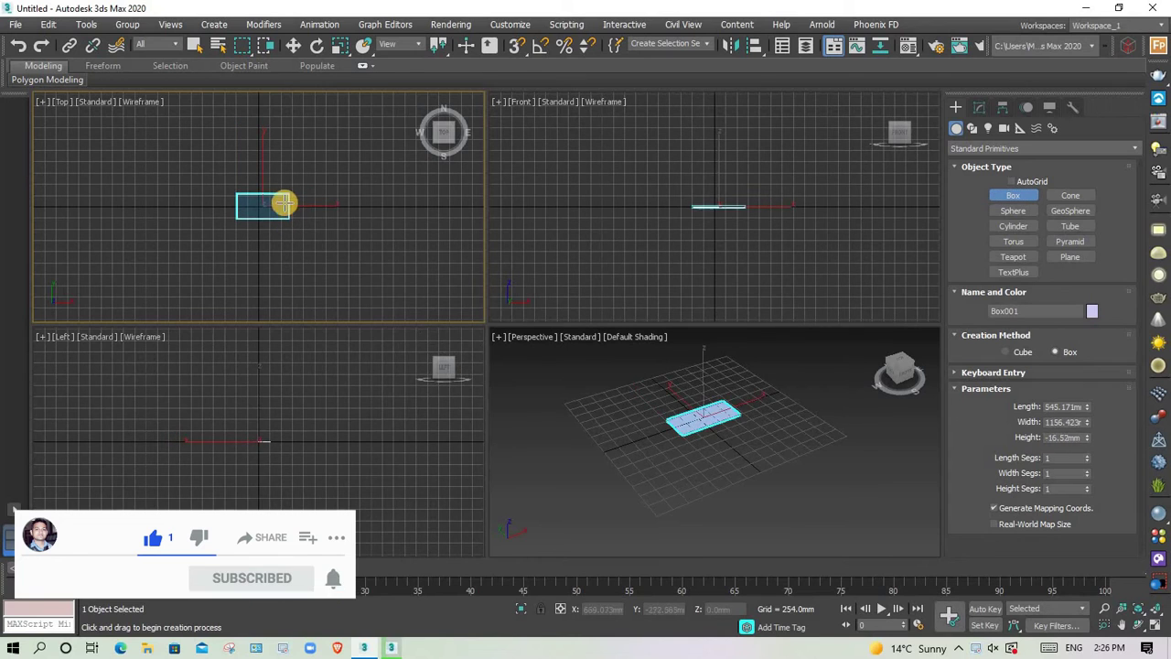
Step: Finish the Box001 primitive's height and frame it in a maximized, eye-level Perspective view
{"action": "left_click", "coordinate": [282, 196]}
{"action": "key", "text": "w"}
{"action": "scroll", "coordinate": [647, 467], "scroll_direction": "up", "scroll_amount": 3}
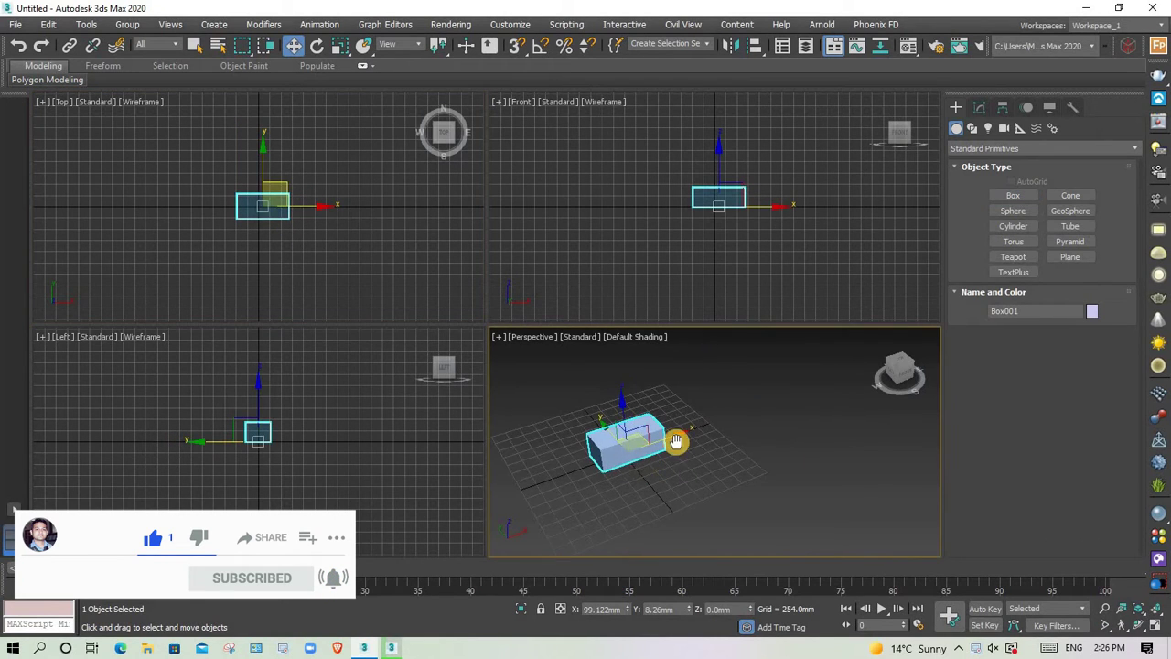
{"action": "key", "text": "z"}
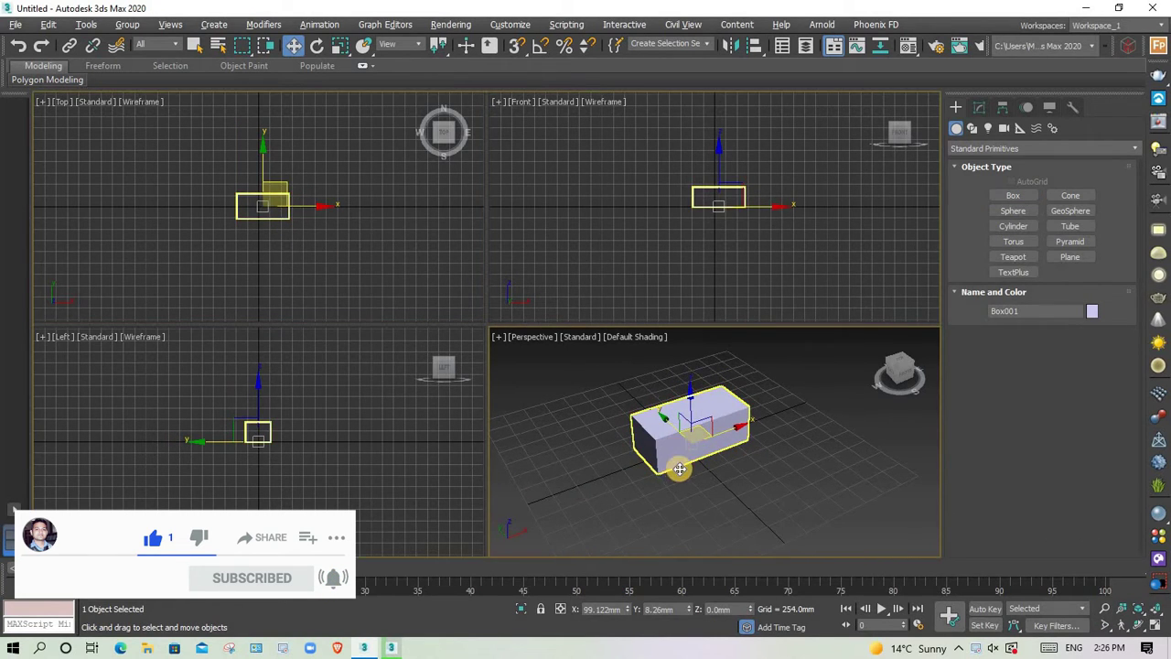
{"action": "key", "text": "alt+w"}
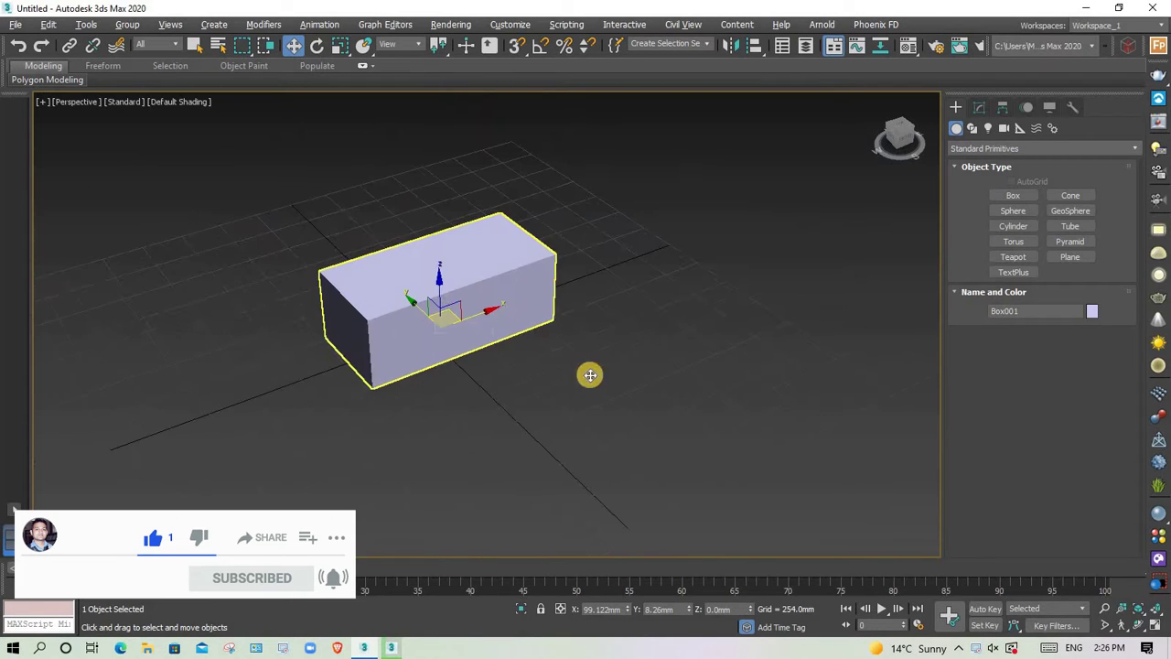
{"action": "mouse_move", "coordinate": [589, 374]}
{"action": "middle_mouse_down", "text": "alt"}
{"action": "mouse_move", "coordinate": [570, 363]}
{"action": "mouse_move", "coordinate": [622, 405]}
{"action": "mouse_move", "coordinate": [599, 315]}
{"action": "middle_mouse_up", "text": "alt"}
Step: Resize Box001 to Length 523.364, Width 855.753 and Height 137.449 mm
{"action": "left_click", "coordinate": [980, 107]}
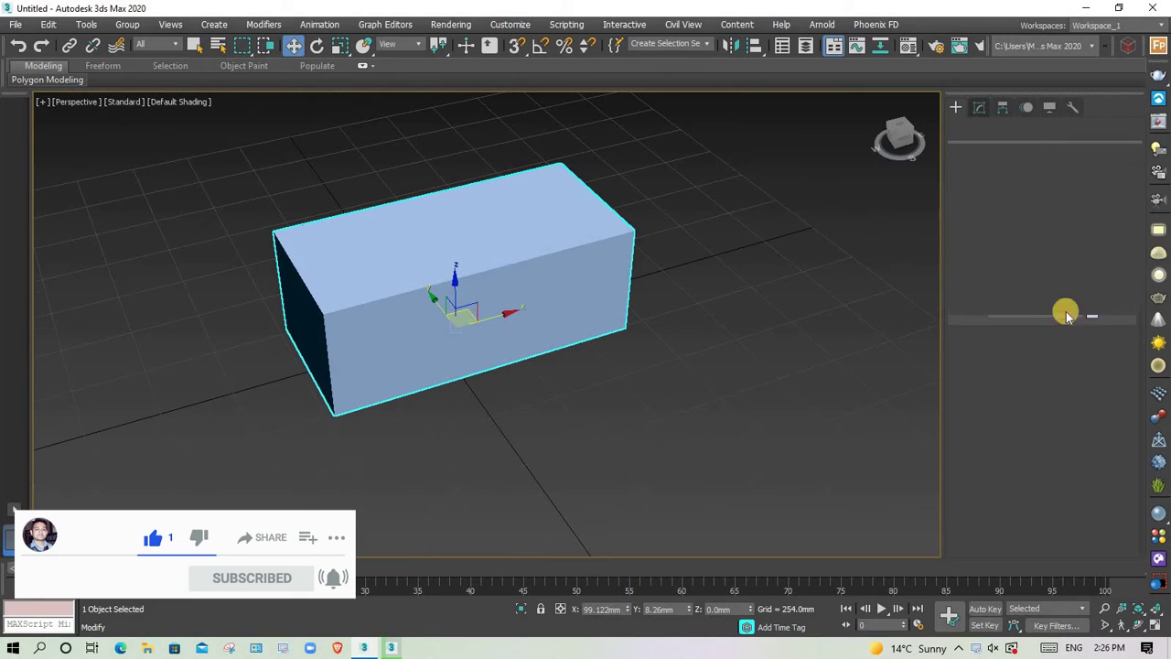
{"action": "left_click_drag", "start_coordinate": [1089, 414], "coordinate": [1092, 489]}
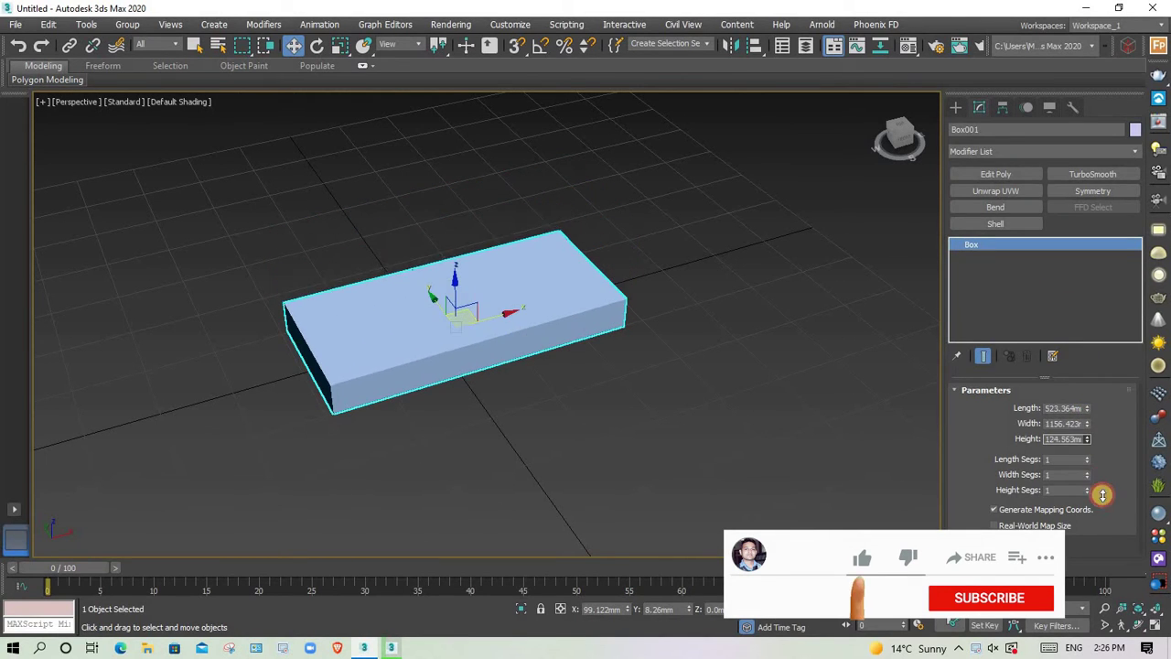
{"action": "mouse_move", "coordinate": [1088, 425]}
{"action": "left_mouse_down"}
{"action": "mouse_move", "coordinate": [1079, 405]}
{"action": "mouse_move", "coordinate": [1105, 445]}
{"action": "left_mouse_up"}
{"action": "mouse_move", "coordinate": [555, 320]}
{"action": "middle_mouse_down", "text": "alt"}
{"action": "mouse_move", "coordinate": [659, 329]}
{"action": "mouse_move", "coordinate": [585, 308]}
{"action": "mouse_move", "coordinate": [512, 330]}
{"action": "mouse_move", "coordinate": [514, 383]}
{"action": "mouse_move", "coordinate": [522, 278]}
{"action": "mouse_move", "coordinate": [549, 302]}
{"action": "middle_mouse_up", "text": "alt"}
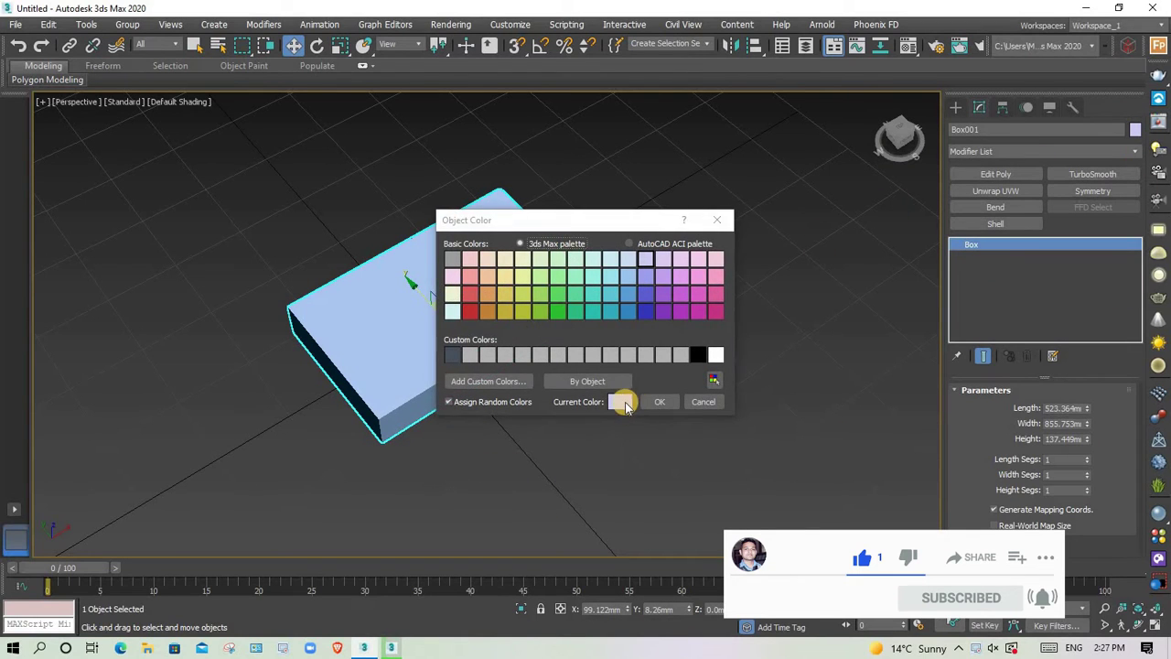
Step: Change Box001's object colour to dark grey (RGB 65, 65, 65)
{"action": "left_click", "coordinate": [625, 406]}
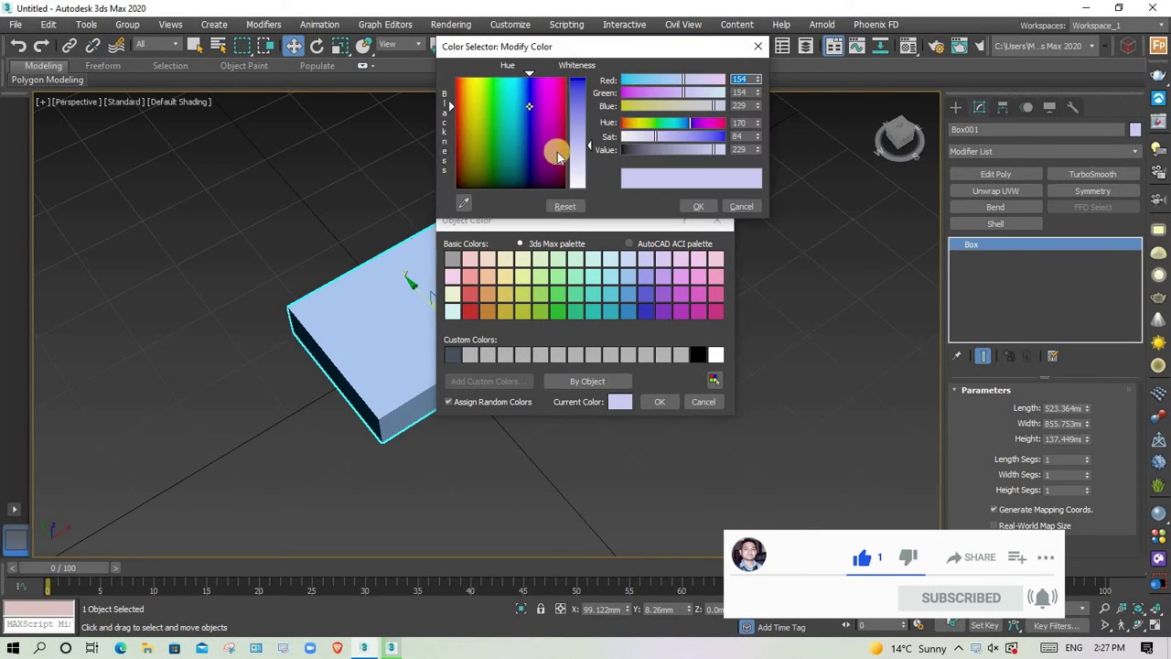
{"action": "mouse_move", "coordinate": [565, 188]}
{"action": "left_mouse_down"}
{"action": "mouse_move", "coordinate": [594, 142]}
{"action": "mouse_move", "coordinate": [700, 192]}
{"action": "left_mouse_up"}
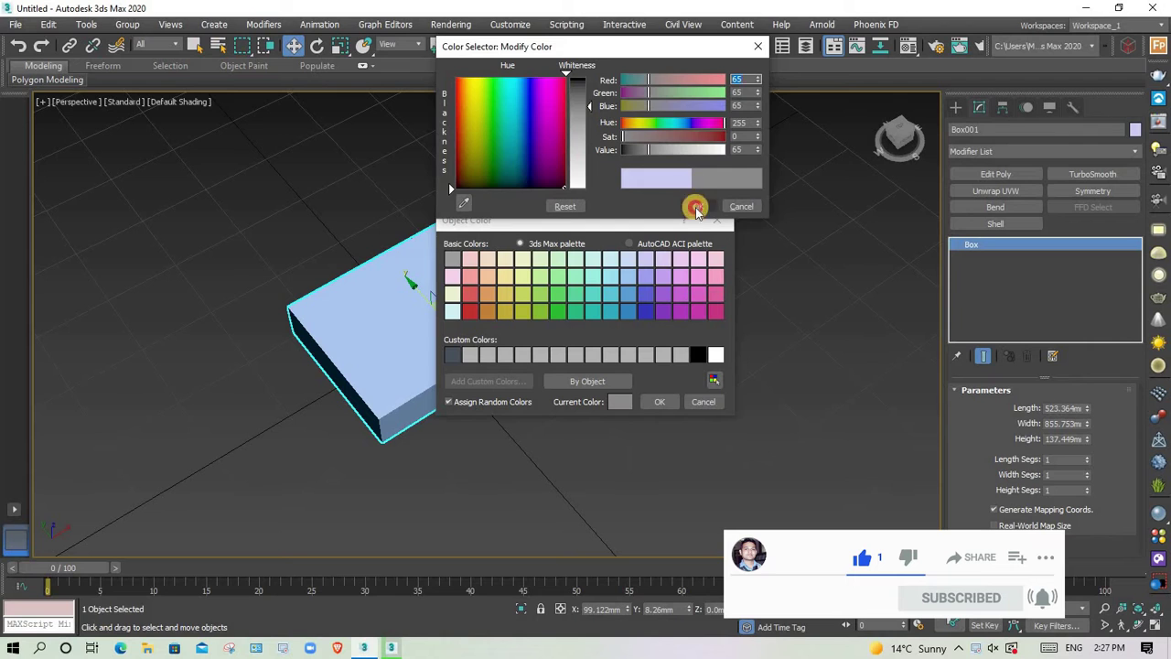
{"action": "left_click", "coordinate": [696, 207]}
{"action": "left_click", "coordinate": [662, 409]}
Step: Reselect the box and turn on Edged Faces display with F4
{"action": "left_click", "coordinate": [525, 408]}
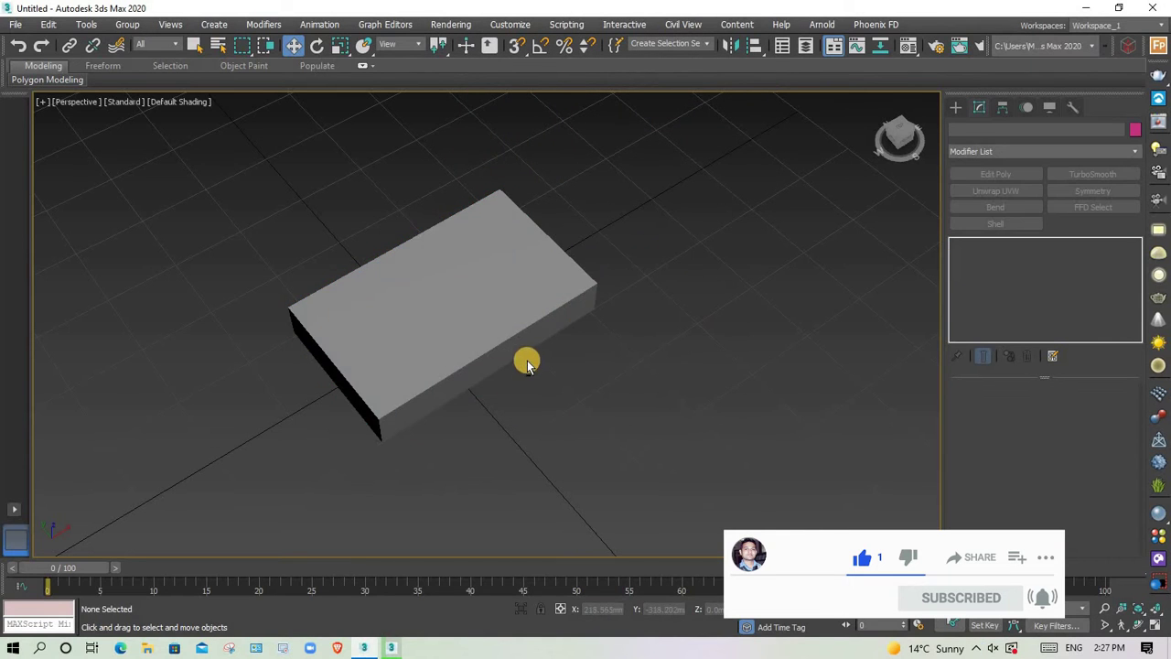
{"action": "mouse_move", "coordinate": [525, 361]}
{"action": "middle_mouse_down", "text": "alt"}
{"action": "mouse_move", "coordinate": [531, 317]}
{"action": "mouse_move", "coordinate": [530, 339]}
{"action": "middle_mouse_up", "text": "alt"}
{"action": "left_click", "coordinate": [530, 339]}
{"action": "scroll", "coordinate": [518, 330], "scroll_direction": "up", "scroll_amount": 1}
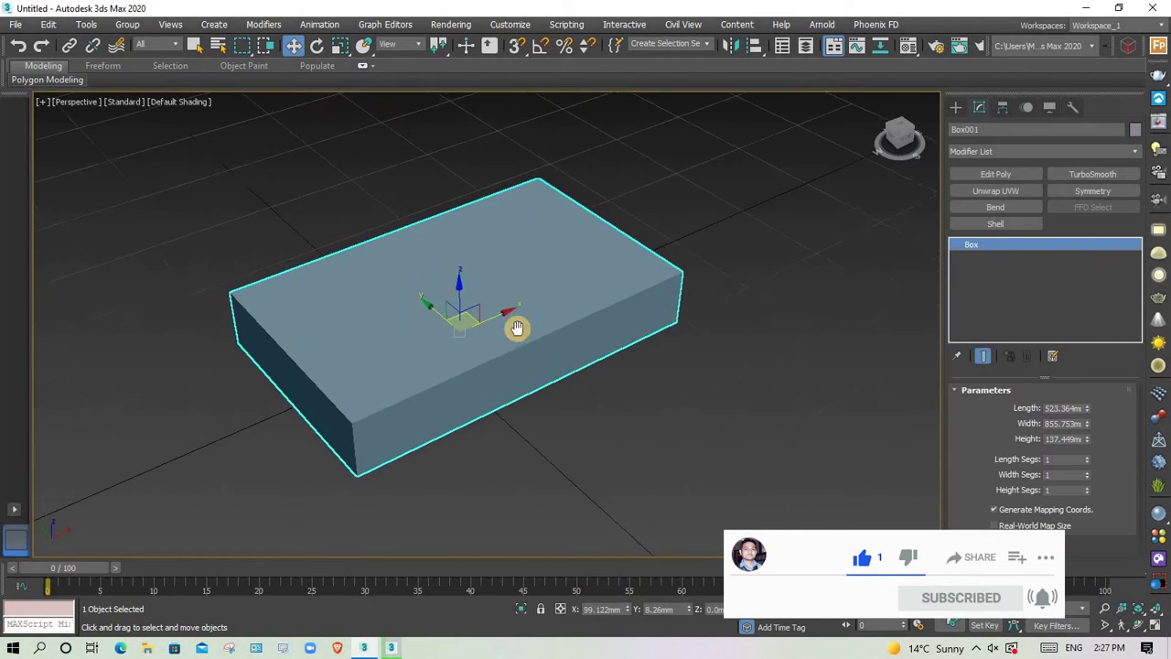
{"action": "scroll", "coordinate": [521, 339], "scroll_direction": "up", "scroll_amount": 3}
{"action": "scroll", "coordinate": [539, 341], "scroll_direction": "down", "scroll_amount": 1}
{"action": "key", "text": "F4"}
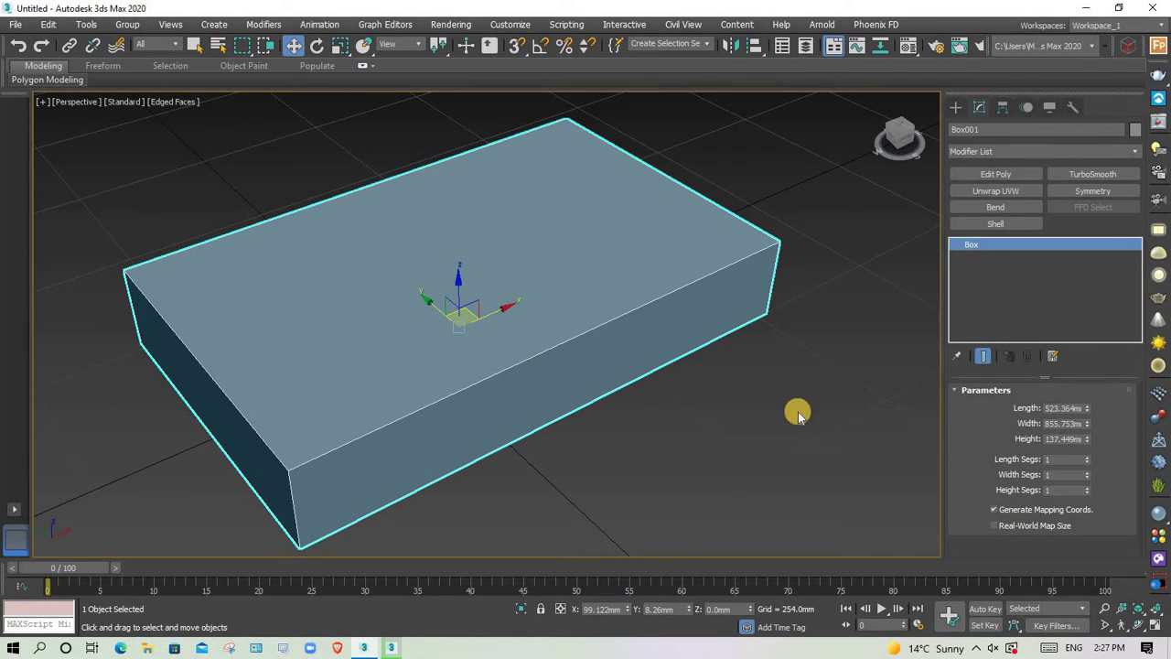
Step: Set Box001's Length, Width and Height Segs to 2 each
{"action": "left_click", "coordinate": [792, 411]}
{"action": "left_click", "coordinate": [659, 289]}
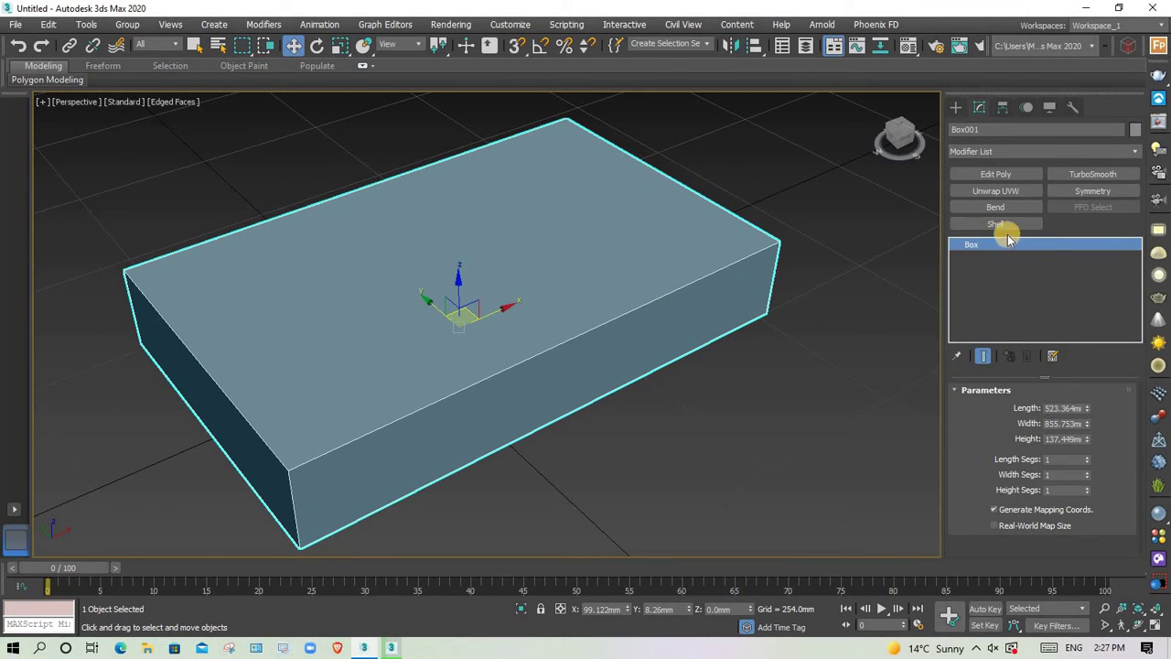
{"action": "left_click", "coordinate": [1089, 488]}
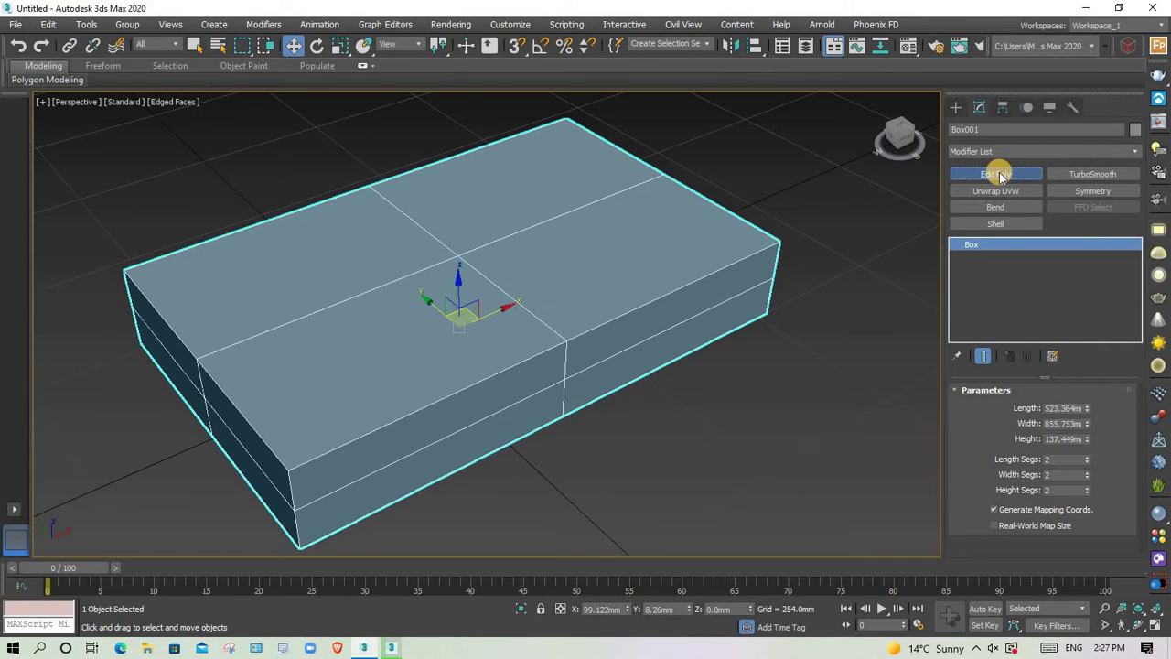
Step: Add an Edit Poly modifier to Box001 and enter its sub-object levels
{"action": "left_click", "coordinate": [1026, 174]}
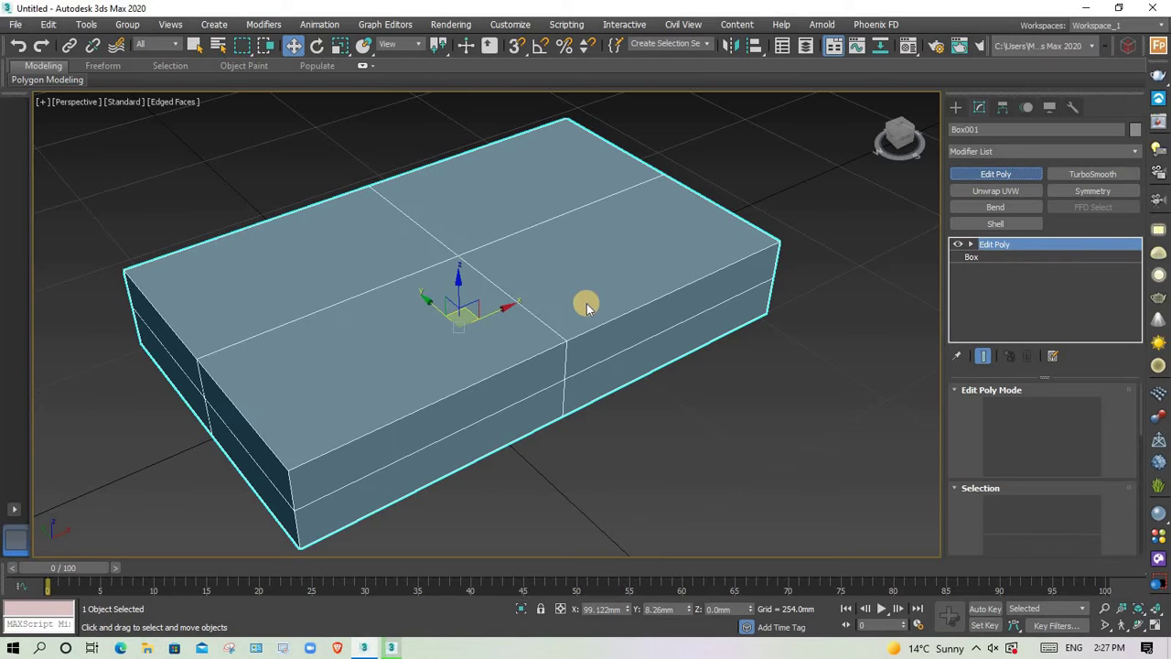
{"action": "mouse_move", "coordinate": [773, 378]}
{"action": "middle_mouse_down", "text": "alt"}
{"action": "mouse_move", "coordinate": [434, 219]}
{"action": "mouse_move", "coordinate": [448, 314]}
{"action": "mouse_move", "coordinate": [486, 338]}
{"action": "mouse_move", "coordinate": [567, 331]}
{"action": "middle_mouse_up", "text": "alt"}
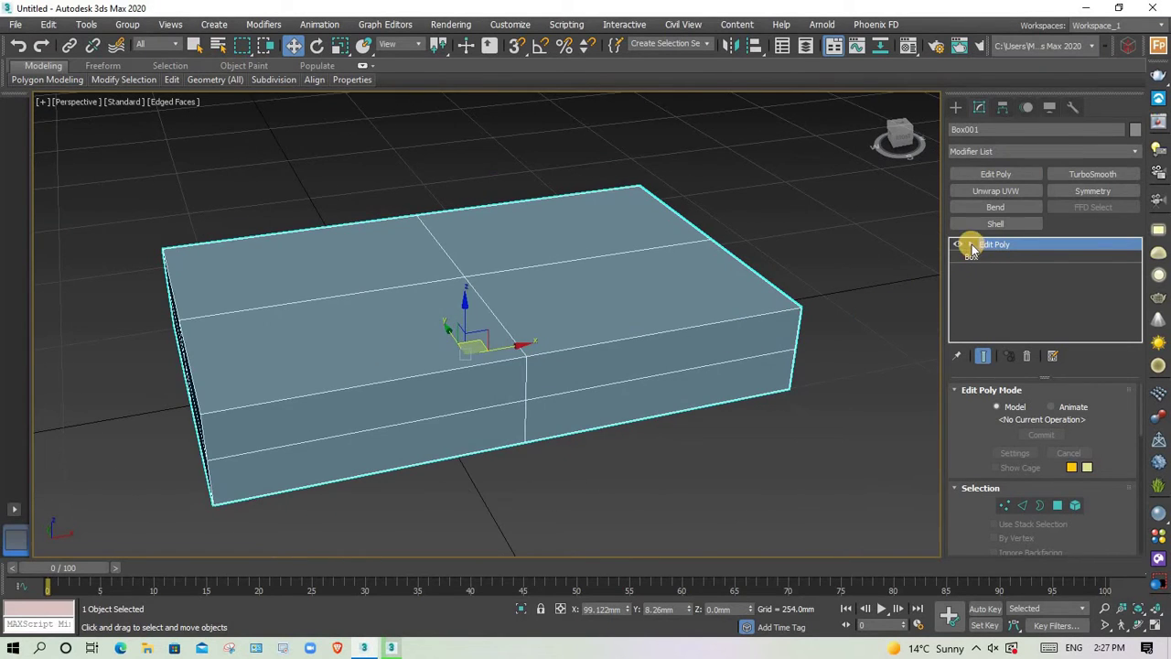
{"action": "left_click", "coordinate": [971, 244]}
{"action": "left_click", "coordinate": [993, 256]}
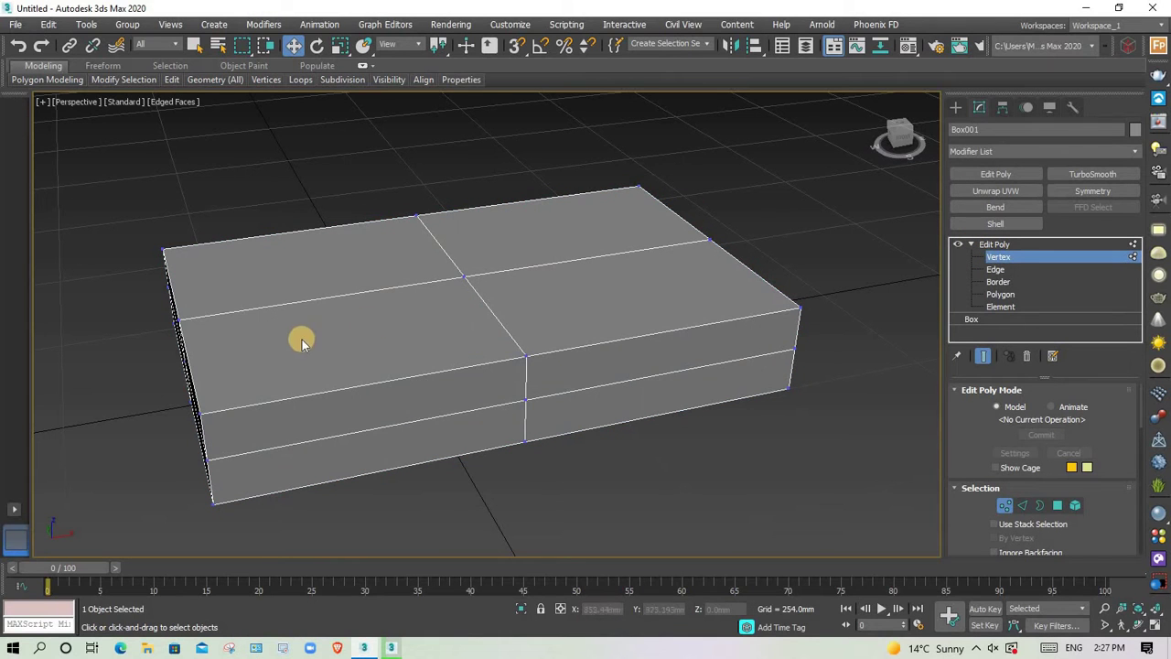
{"action": "middle_click_drag", "start_coordinate": [302, 340], "coordinate": [384, 337], "text": "alt"}
Step: At Edge level, move the left-end and back top edges to slant the bar's ends
{"action": "left_click", "coordinate": [996, 269]}
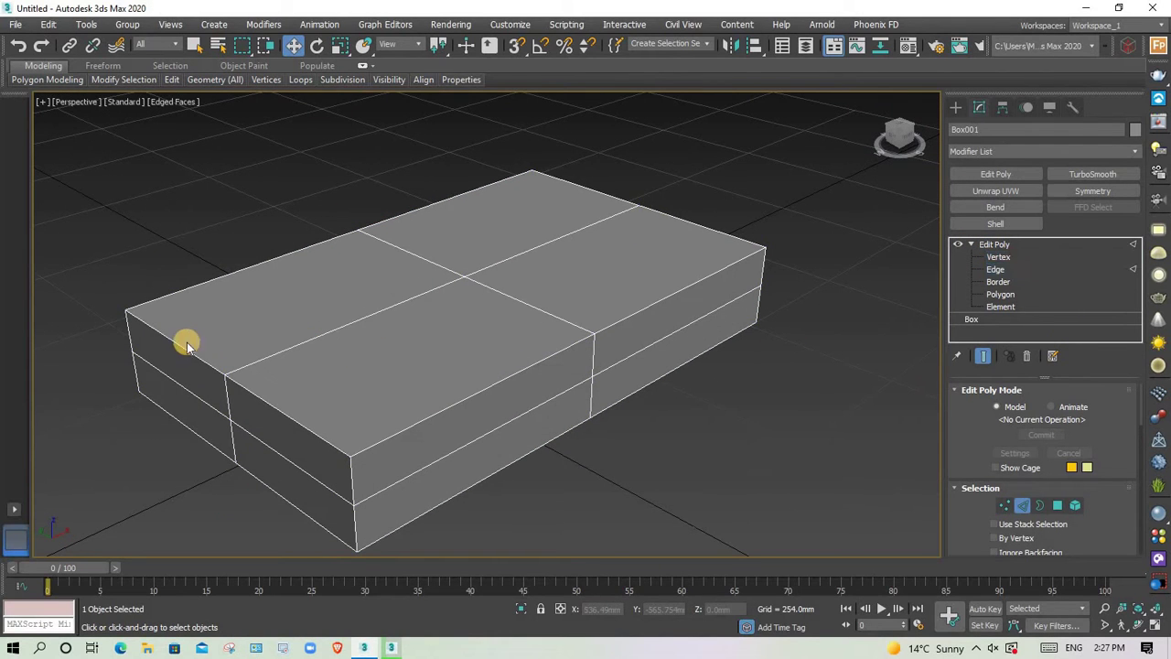
{"action": "left_click", "coordinate": [177, 348]}
{"action": "left_click", "coordinate": [257, 392]}
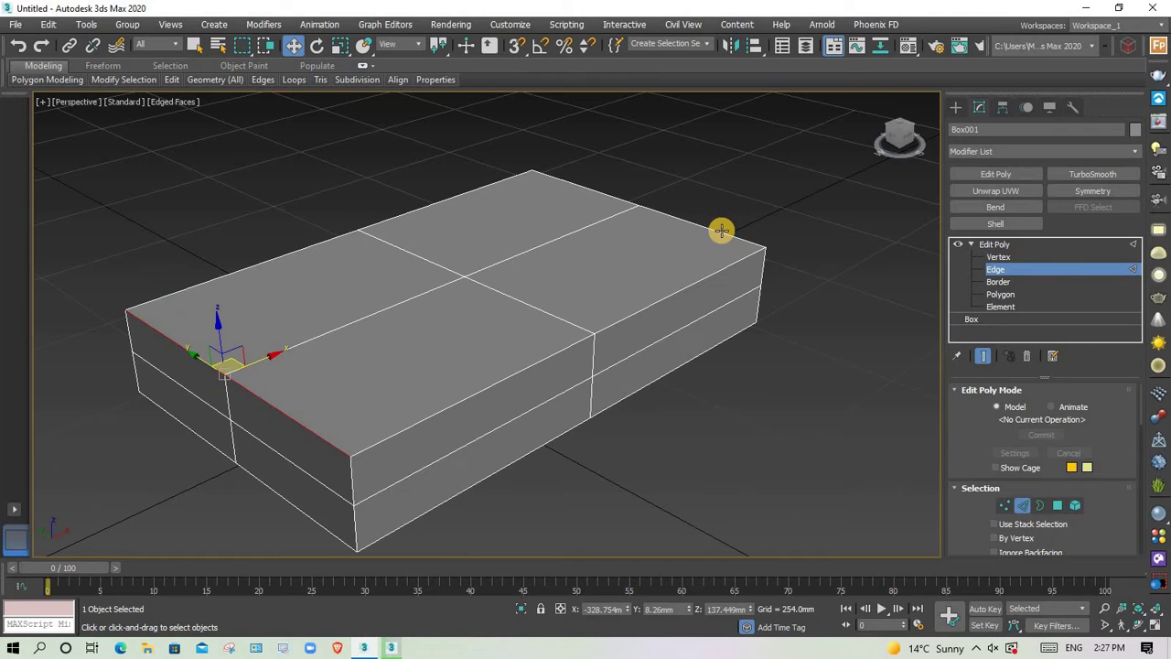
{"action": "left_click_drag", "start_coordinate": [264, 357], "coordinate": [339, 348]}
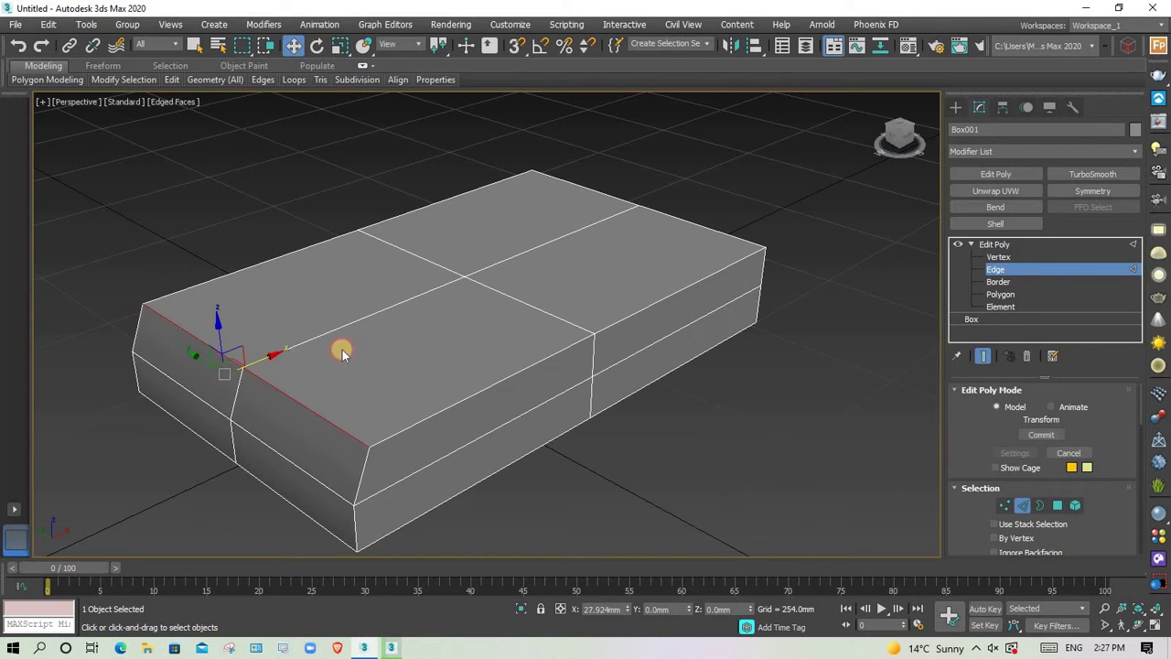
{"action": "left_click", "coordinate": [611, 197]}
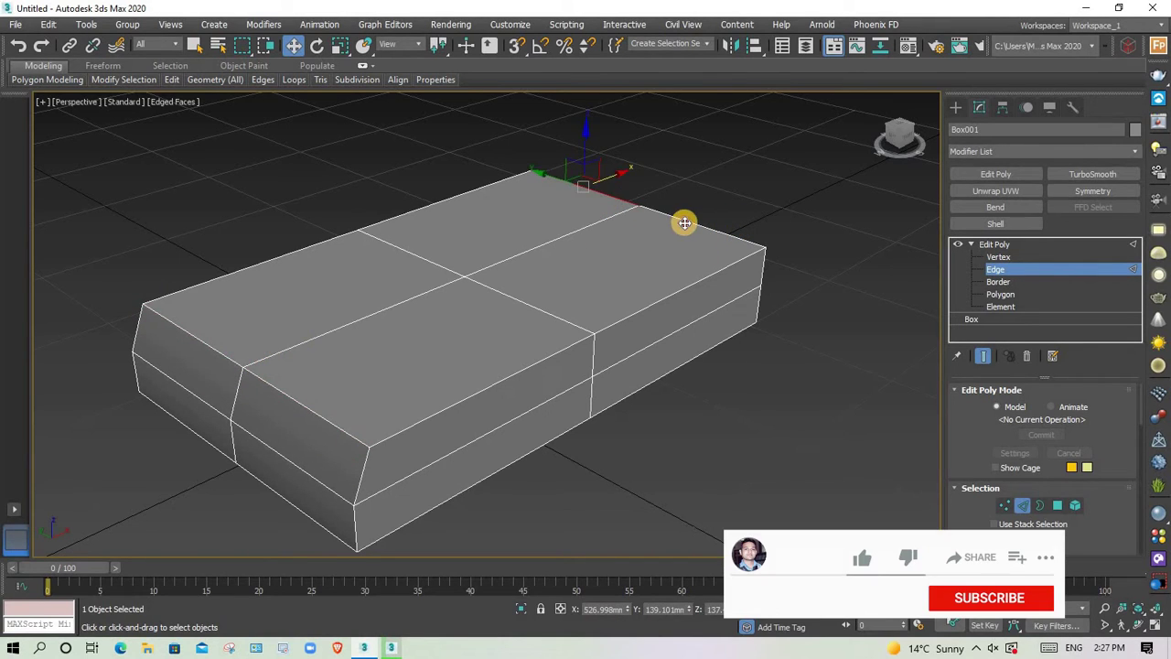
{"action": "left_click_drag", "start_coordinate": [665, 198], "coordinate": [656, 210]}
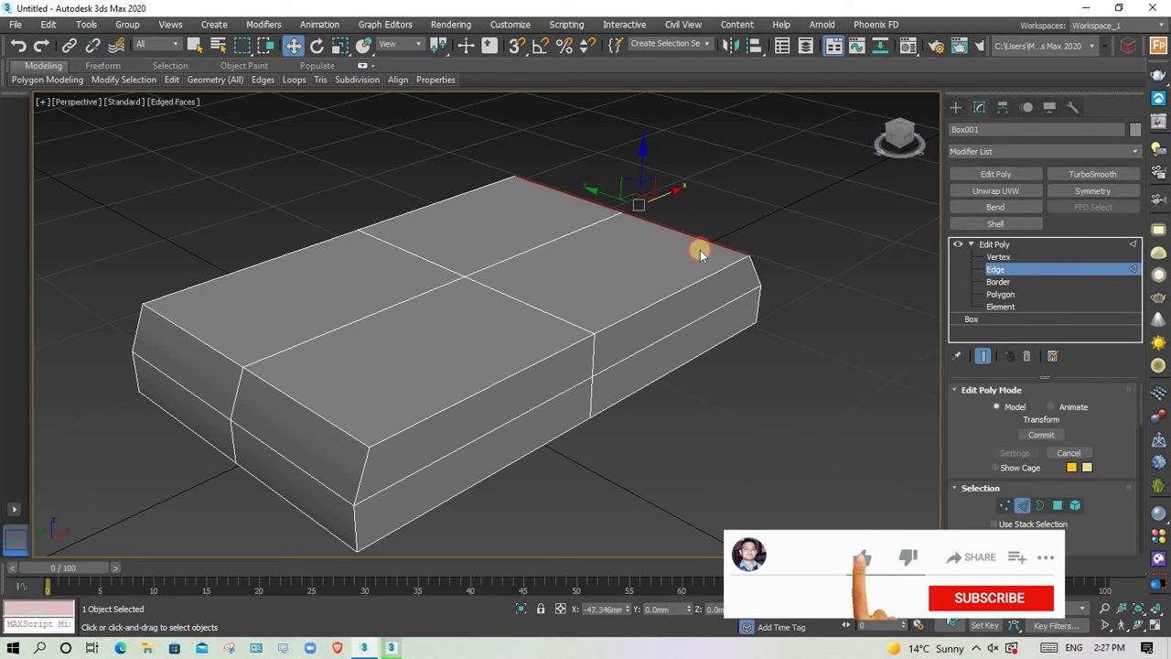
Step: Move the lower-left and lower-right underside edges to slant the bottom corners
{"action": "mouse_move", "coordinate": [700, 249]}
{"action": "middle_mouse_down", "text": "alt"}
{"action": "mouse_move", "coordinate": [782, 277]}
{"action": "mouse_move", "coordinate": [449, 348]}
{"action": "mouse_move", "coordinate": [342, 345]}
{"action": "mouse_move", "coordinate": [378, 313]}
{"action": "middle_mouse_up", "text": "alt"}
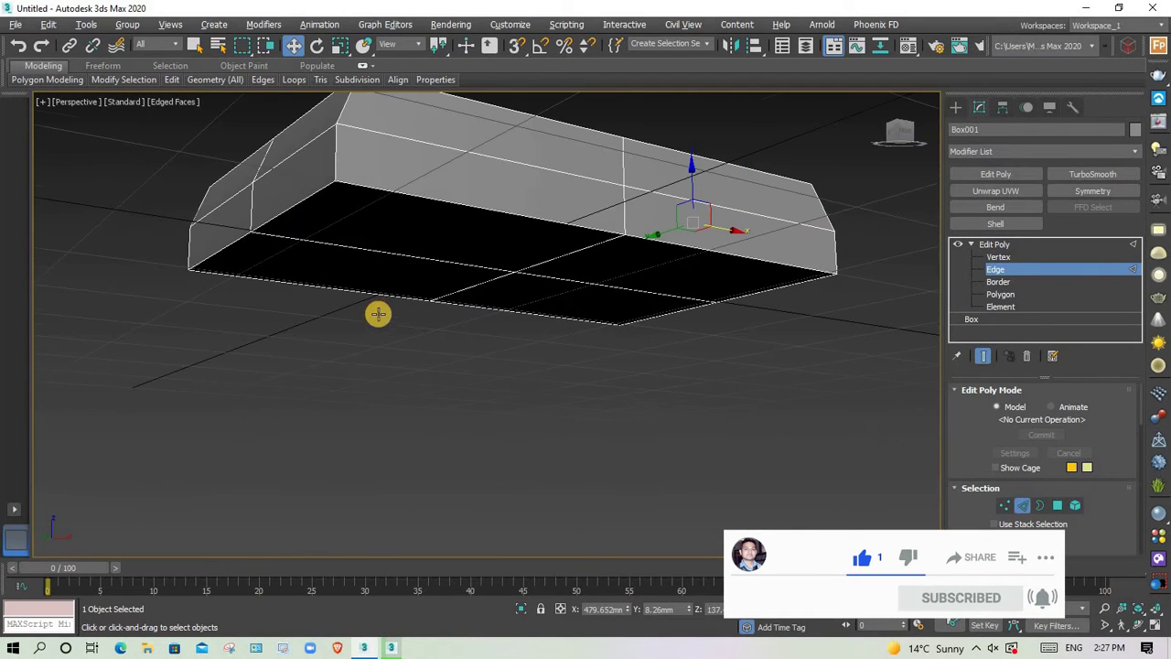
{"action": "left_click", "coordinate": [289, 206]}
{"action": "left_click", "coordinate": [230, 240], "text": "ctrl"}
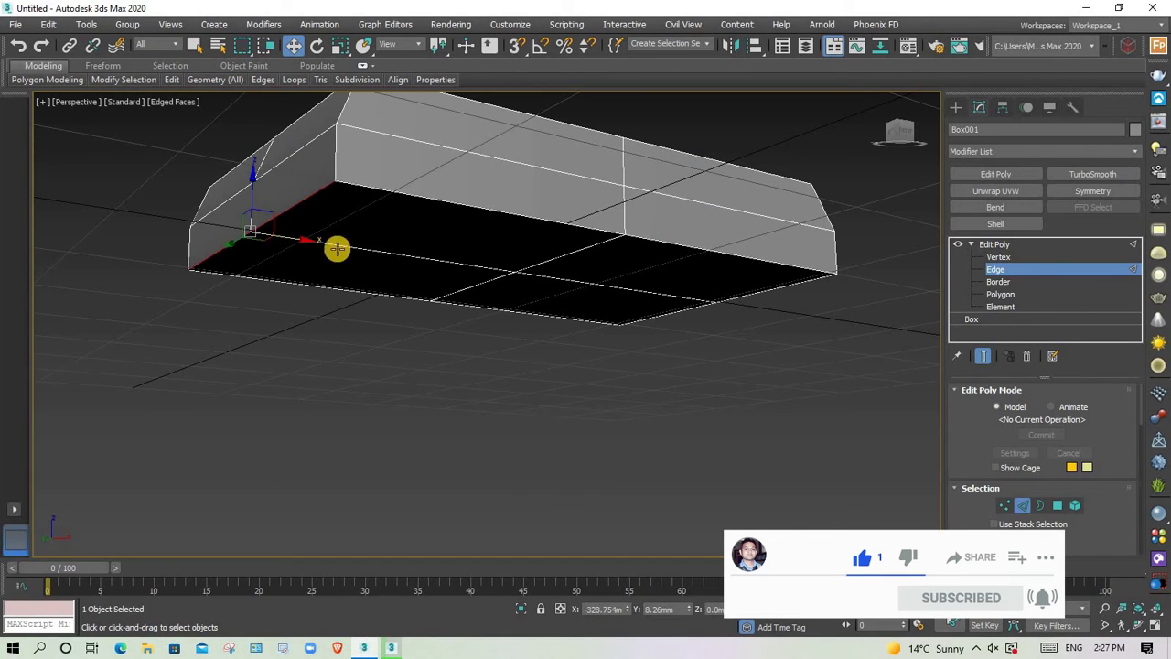
{"action": "left_click_drag", "start_coordinate": [301, 240], "coordinate": [709, 318]}
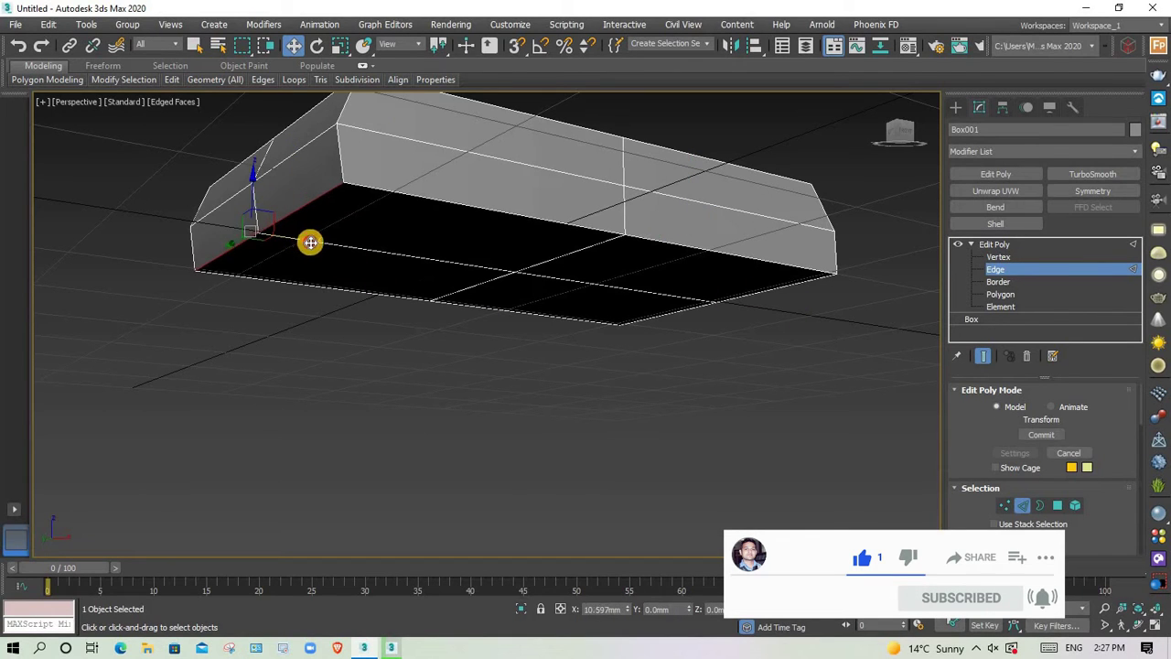
{"action": "left_click", "coordinate": [741, 300]}
{"action": "left_click", "coordinate": [667, 311], "text": "ctrl"}
{"action": "middle_click_drag", "start_coordinate": [732, 348], "coordinate": [746, 335], "text": "alt"}
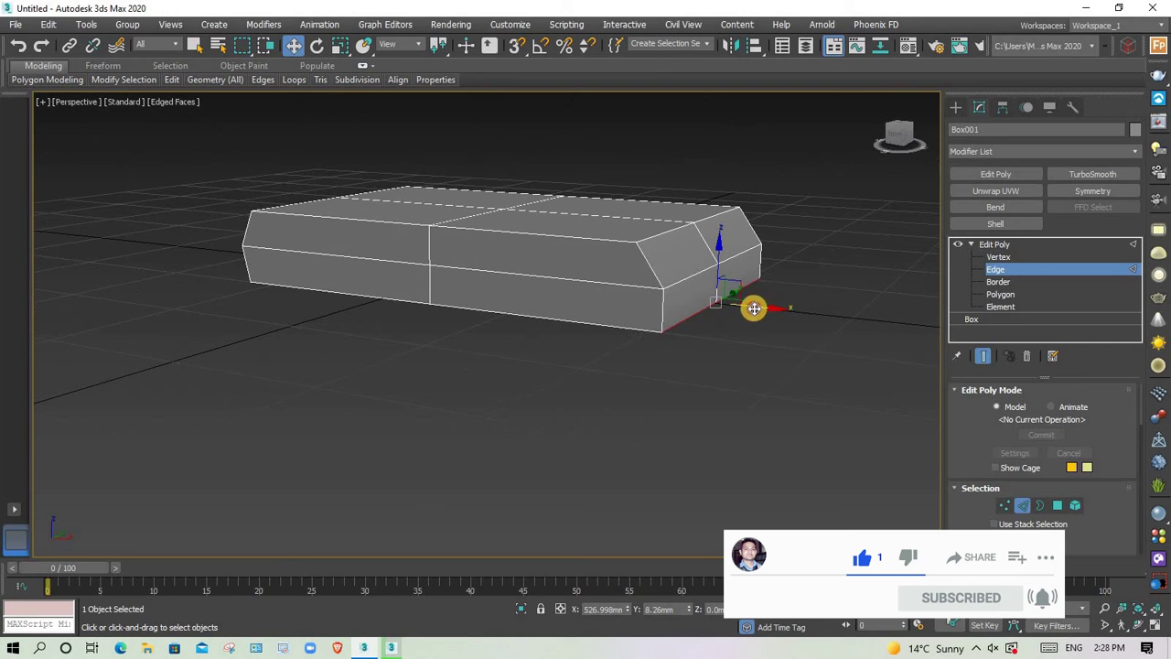
Step: Shift the front top edges along Y to slant the bar's front side
{"action": "mouse_move", "coordinate": [617, 311]}
{"action": "middle_mouse_down", "text": "alt"}
{"action": "mouse_move", "coordinate": [701, 330]}
{"action": "mouse_move", "coordinate": [686, 372]}
{"action": "middle_mouse_up", "text": "alt"}
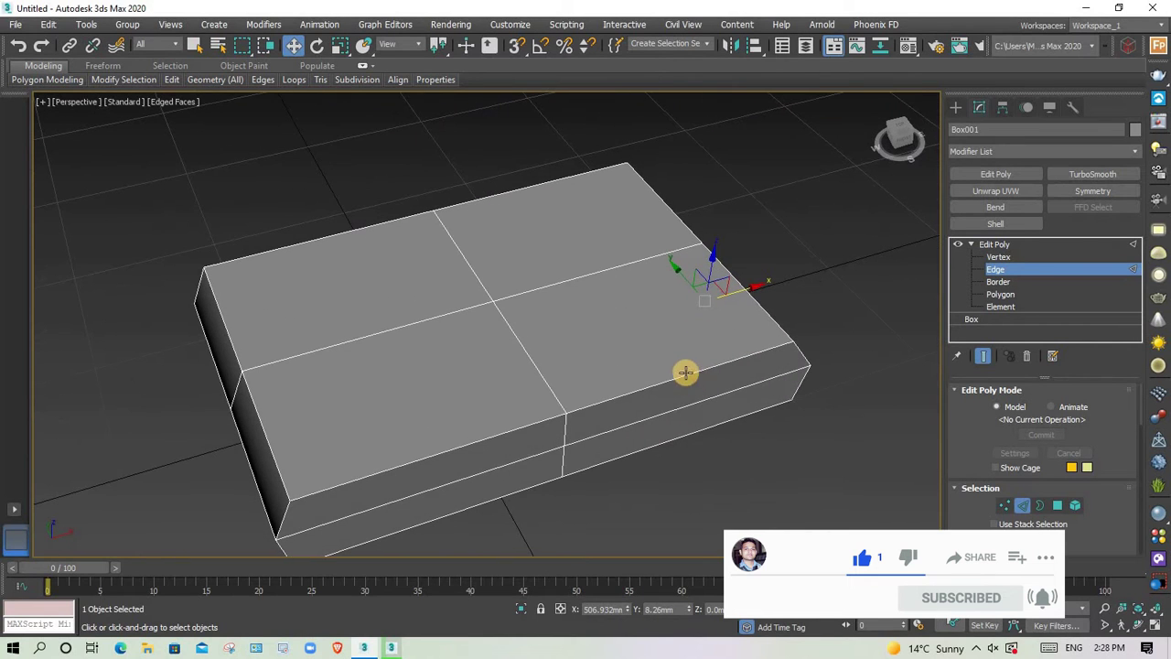
{"action": "left_click", "coordinate": [684, 376]}
{"action": "left_click", "coordinate": [417, 460], "text": "ctrl"}
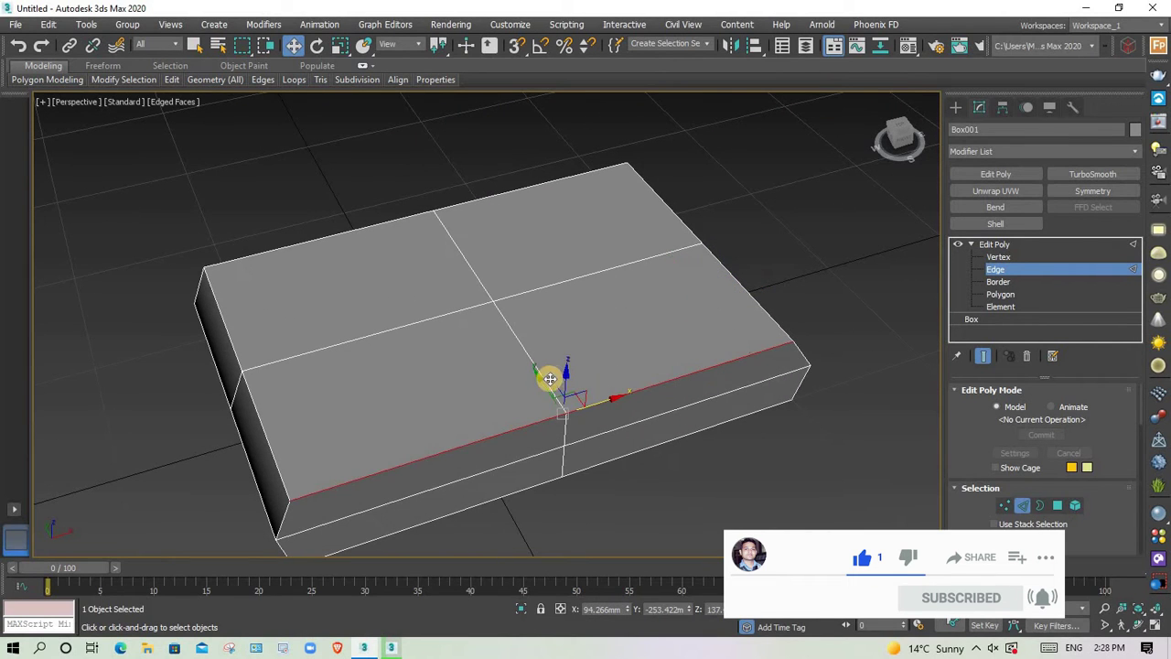
{"action": "left_click_drag", "start_coordinate": [543, 378], "coordinate": [537, 371]}
{"action": "mouse_move", "coordinate": [557, 414]}
{"action": "middle_mouse_down", "text": "alt"}
{"action": "mouse_move", "coordinate": [654, 373]}
{"action": "mouse_move", "coordinate": [625, 486]}
{"action": "middle_mouse_up", "text": "alt"}
{"action": "mouse_move", "coordinate": [485, 536]}
{"action": "middle_mouse_down", "text": "alt"}
{"action": "mouse_move", "coordinate": [714, 486]}
{"action": "mouse_move", "coordinate": [641, 393]}
{"action": "mouse_move", "coordinate": [523, 374]}
{"action": "middle_mouse_up", "text": "alt"}
{"action": "left_click_drag", "start_coordinate": [523, 374], "coordinate": [516, 376]}
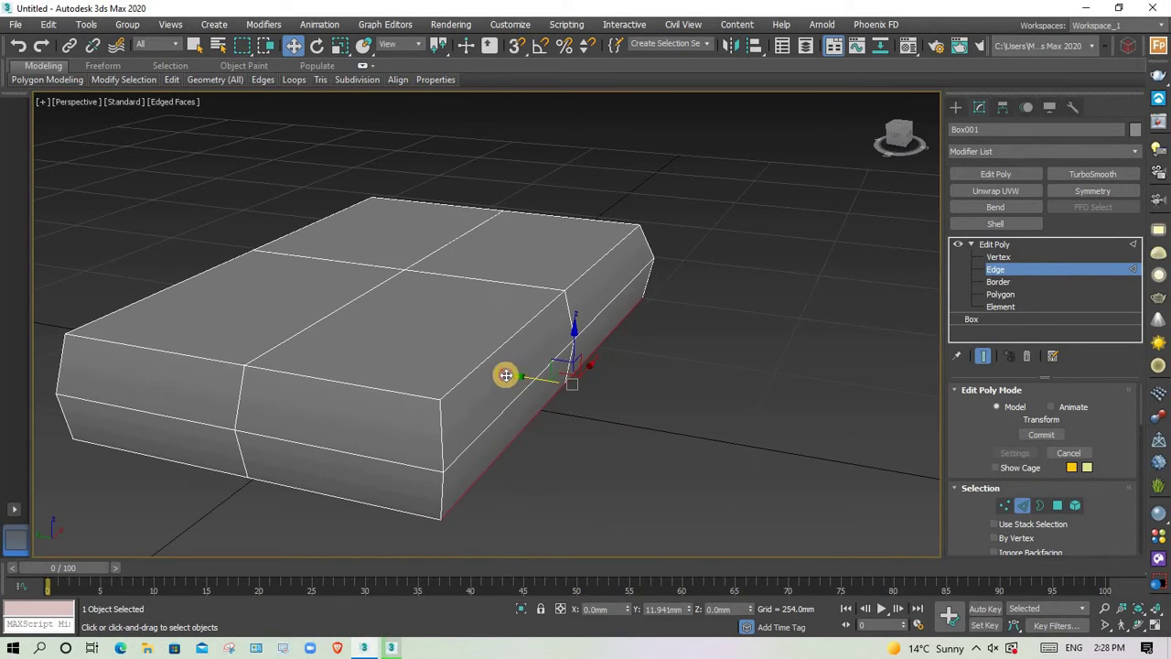
Step: Select the front top and lower side edges, then exit to the Edit Poly object level
{"action": "mouse_move", "coordinate": [516, 376]}
{"action": "middle_mouse_down", "text": "alt"}
{"action": "mouse_move", "coordinate": [491, 350]}
{"action": "mouse_move", "coordinate": [379, 398]}
{"action": "middle_mouse_up", "text": "alt"}
{"action": "left_click", "coordinate": [371, 392]}
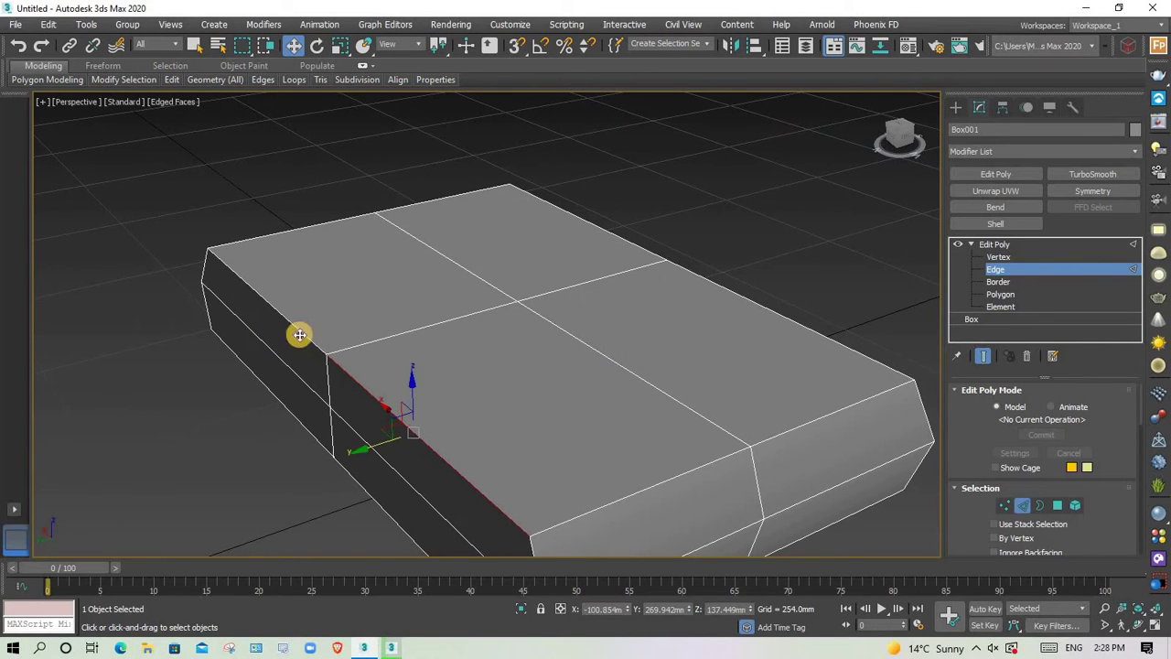
{"action": "left_click", "coordinate": [335, 476], "text": "ctrl"}
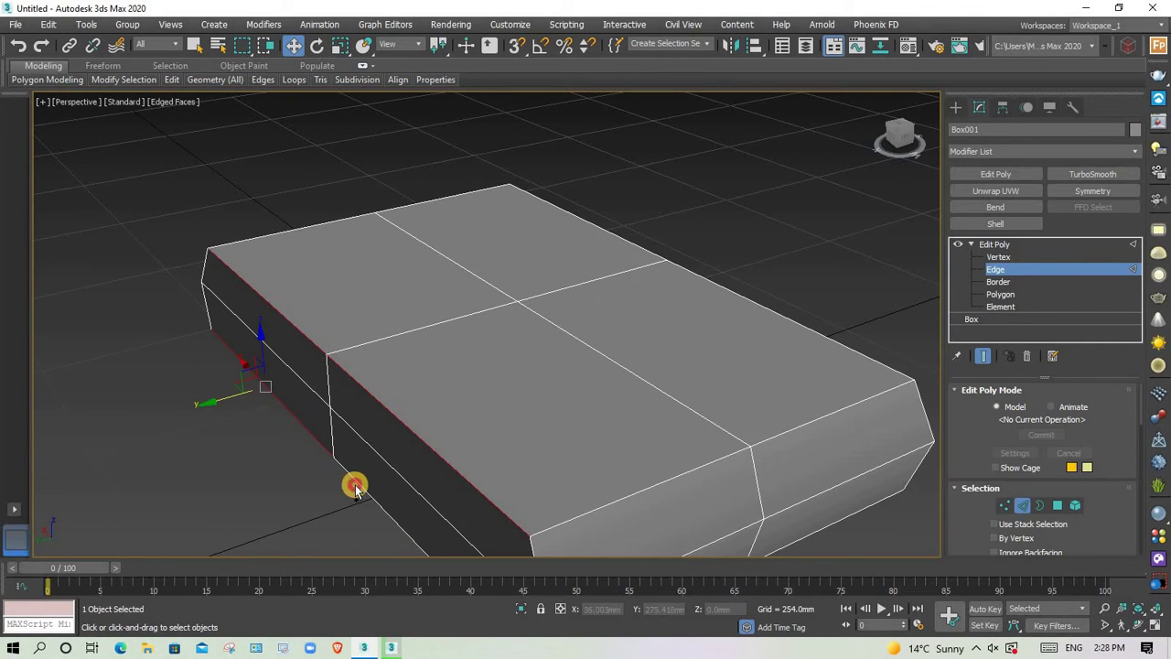
{"action": "left_click", "coordinate": [355, 487], "text": "ctrl"}
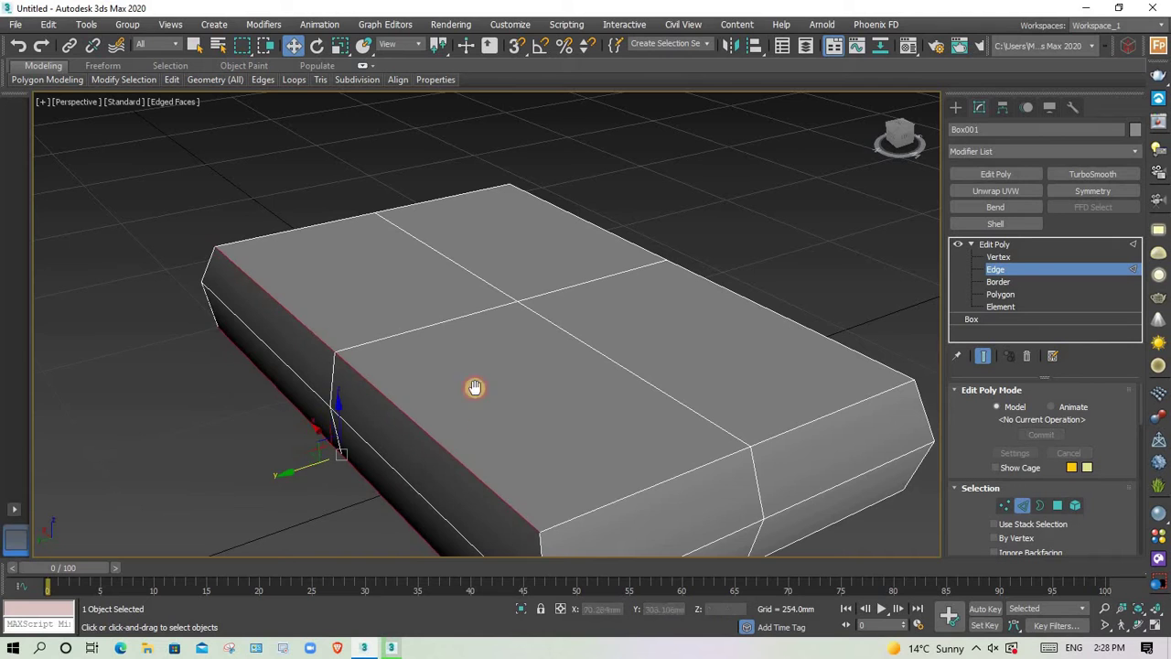
{"action": "mouse_move", "coordinate": [476, 387]}
{"action": "middle_mouse_down", "text": "alt"}
{"action": "mouse_move", "coordinate": [628, 363]}
{"action": "mouse_move", "coordinate": [533, 361]}
{"action": "mouse_move", "coordinate": [596, 254]}
{"action": "mouse_move", "coordinate": [1115, 300]}
{"action": "middle_mouse_up", "text": "alt"}
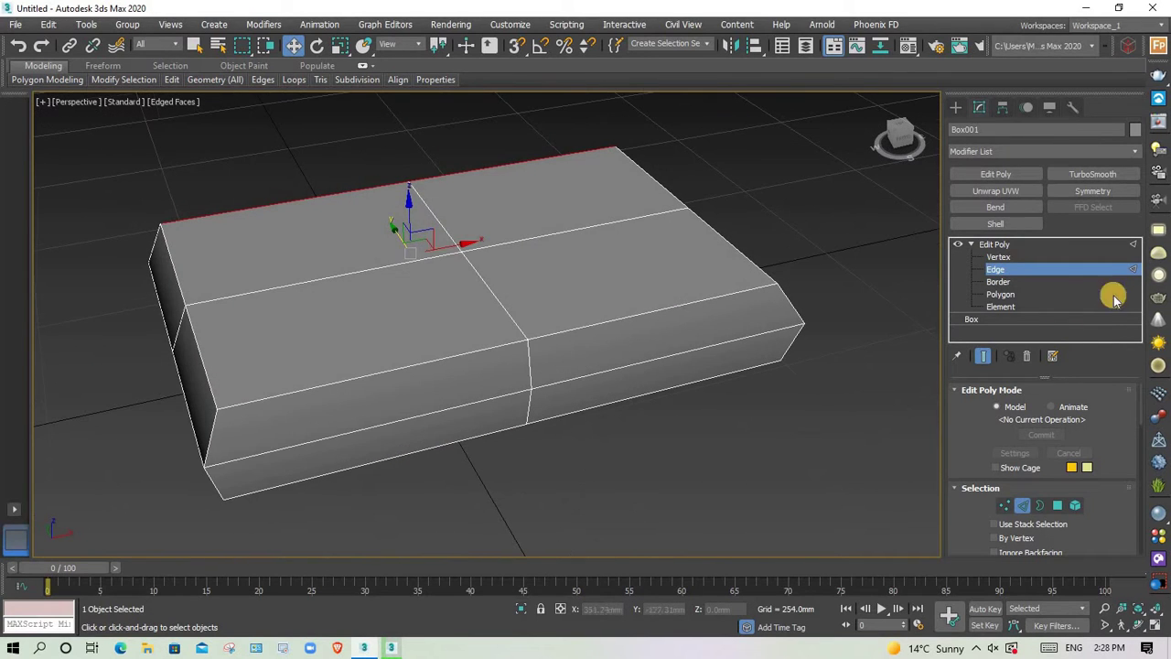
{"action": "left_click", "coordinate": [1012, 272]}
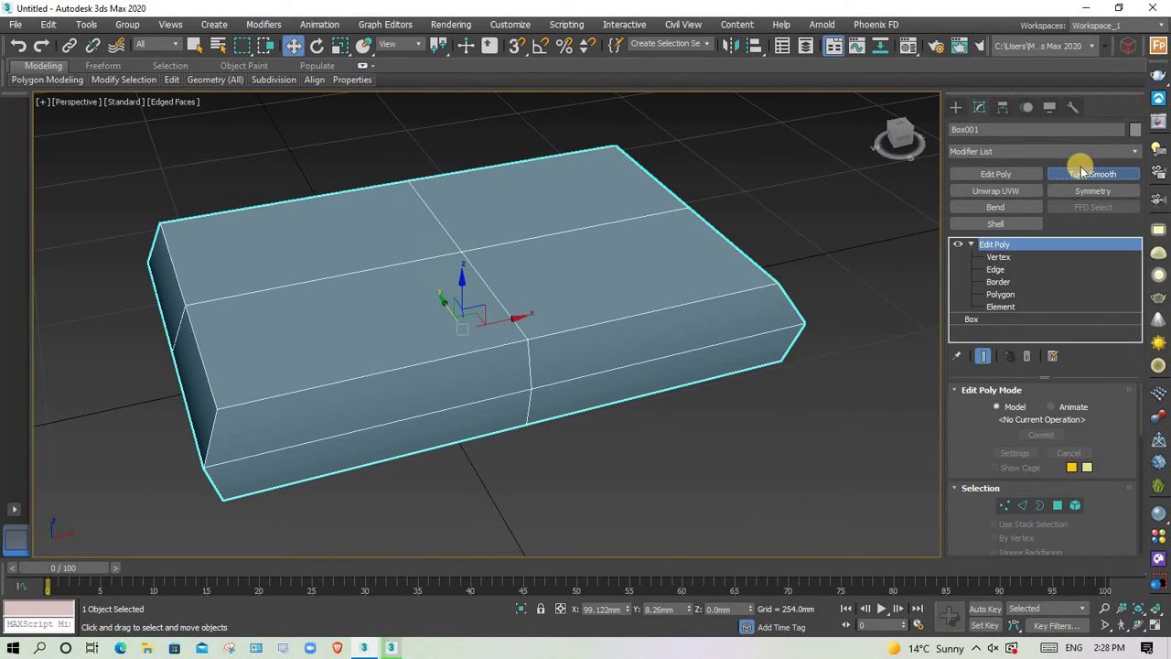
Step: Add a TurboSmooth modifier with Iterations set to 2
{"action": "left_click", "coordinate": [1083, 173]}
{"action": "mouse_move", "coordinate": [664, 397]}
{"action": "middle_mouse_down", "text": "alt"}
{"action": "mouse_move", "coordinate": [774, 366]}
{"action": "mouse_move", "coordinate": [709, 354]}
{"action": "mouse_move", "coordinate": [988, 381]}
{"action": "middle_mouse_up", "text": "alt"}
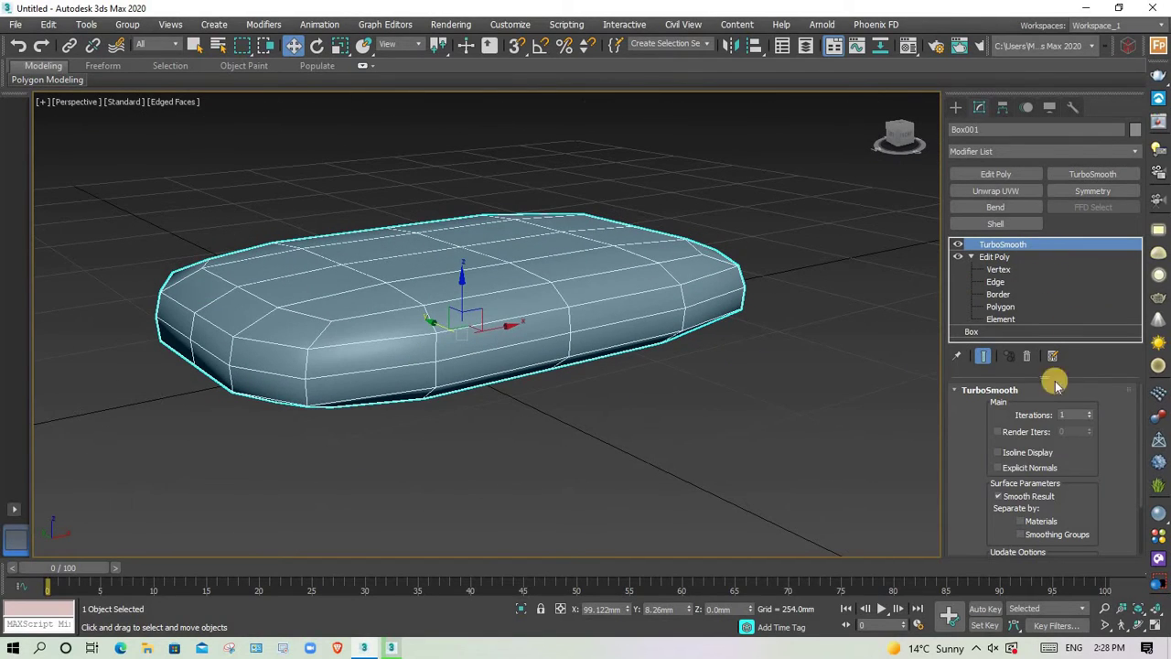
{"action": "left_click", "coordinate": [1090, 411]}
{"action": "mouse_move", "coordinate": [925, 411]}
{"action": "middle_mouse_down", "text": "alt"}
{"action": "mouse_move", "coordinate": [695, 418]}
{"action": "mouse_move", "coordinate": [701, 439]}
{"action": "middle_mouse_up", "text": "alt"}
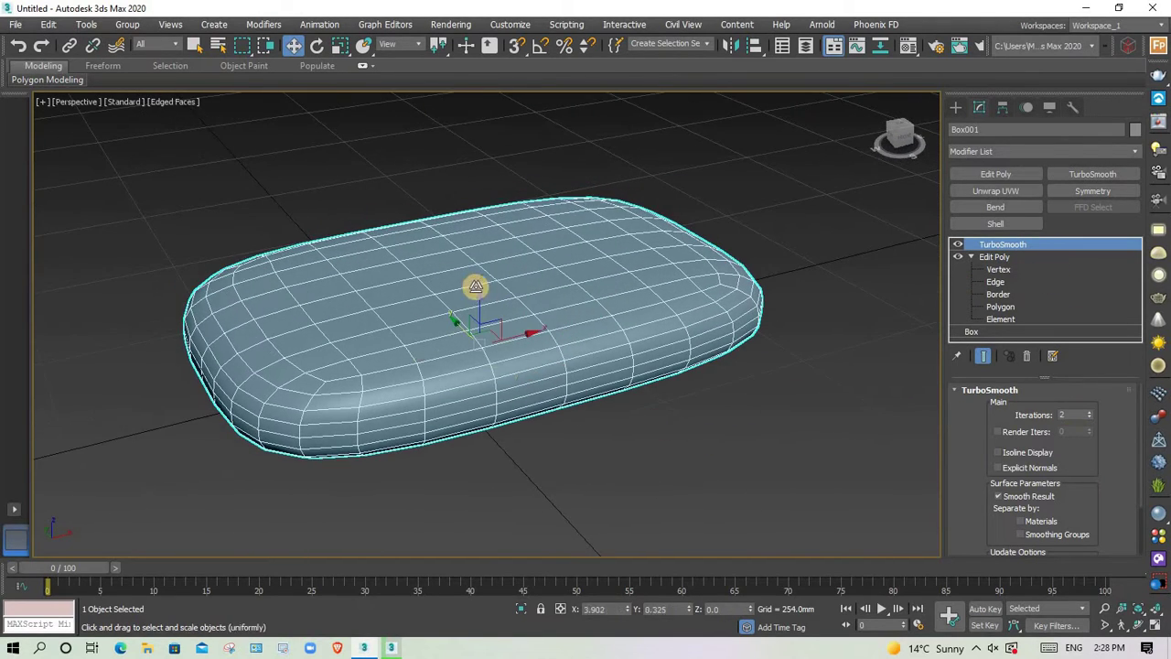
Step: Scale the bar to 120% along Z, deselect it and hide edged faces
{"action": "key", "text": "r"}
{"action": "left_click_drag", "start_coordinate": [476, 290], "coordinate": [479, 281]}
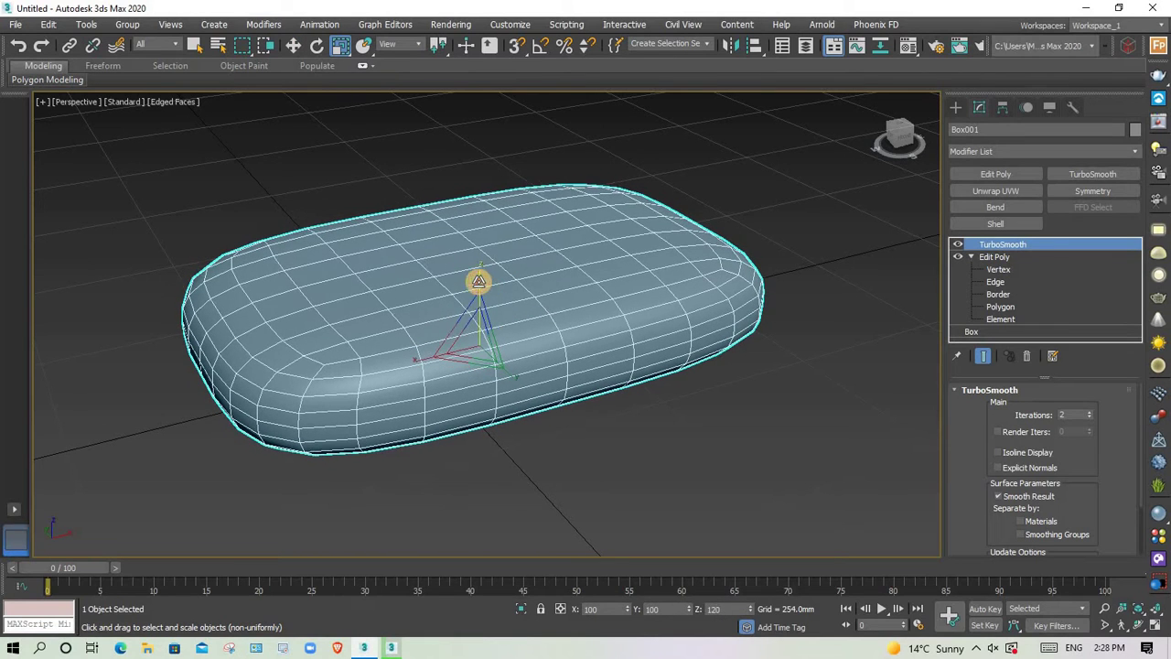
{"action": "left_click", "coordinate": [673, 433]}
{"action": "key", "text": "F4"}
Step: Scale the bar slightly, then show its raw cage at Vertex level with TurboSmooth off
{"action": "scroll", "coordinate": [553, 414], "scroll_direction": "down", "scroll_amount": 5}
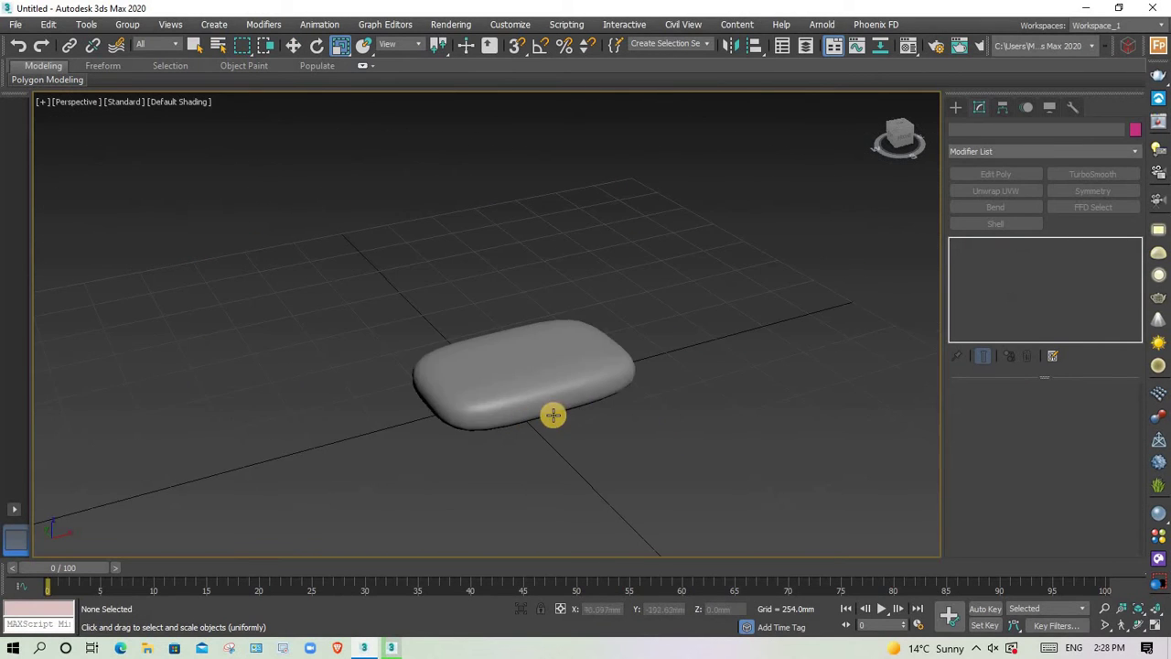
{"action": "mouse_move", "coordinate": [553, 414]}
{"action": "middle_mouse_down", "text": "alt"}
{"action": "mouse_move", "coordinate": [661, 406]}
{"action": "mouse_move", "coordinate": [515, 424]}
{"action": "middle_mouse_up", "text": "alt"}
{"action": "scroll", "coordinate": [509, 416], "scroll_direction": "up", "scroll_amount": 4}
{"action": "left_click", "coordinate": [547, 405]}
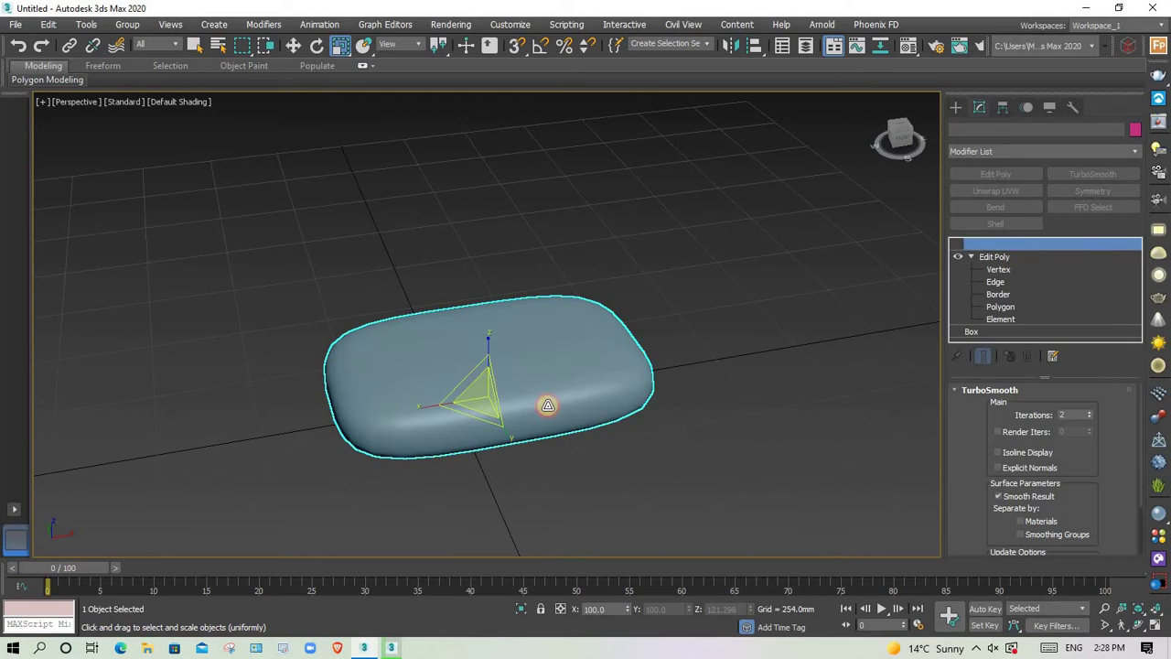
{"action": "left_click_drag", "start_coordinate": [537, 387], "coordinate": [562, 416]}
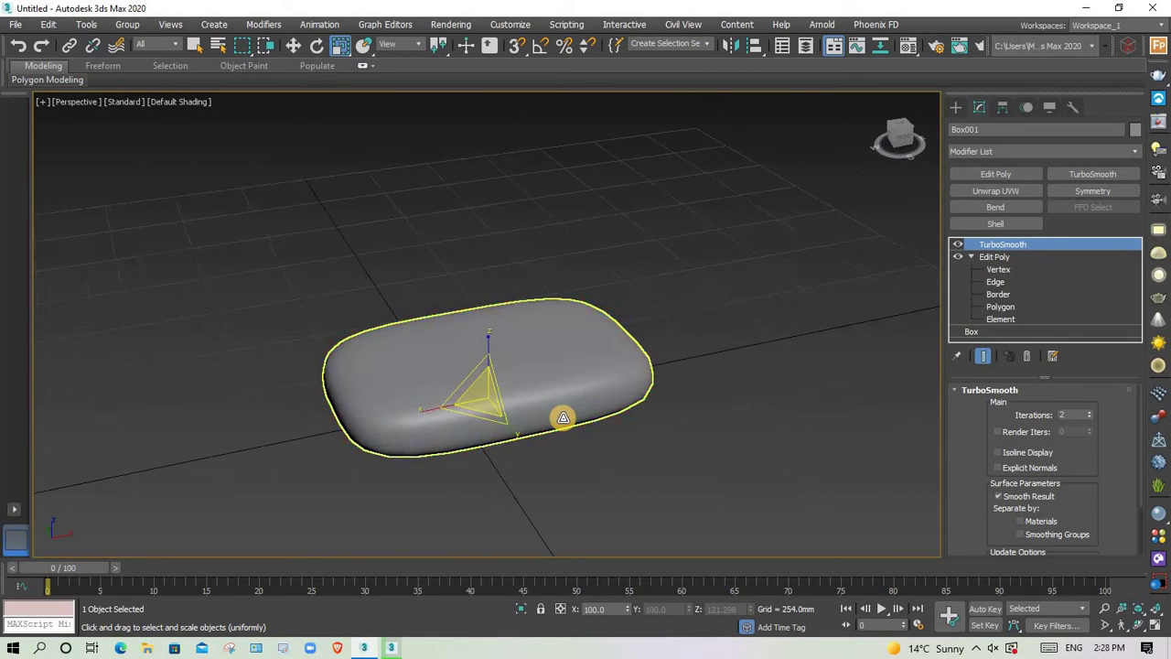
{"action": "left_click", "coordinate": [998, 270]}
{"action": "key", "text": "F4"}
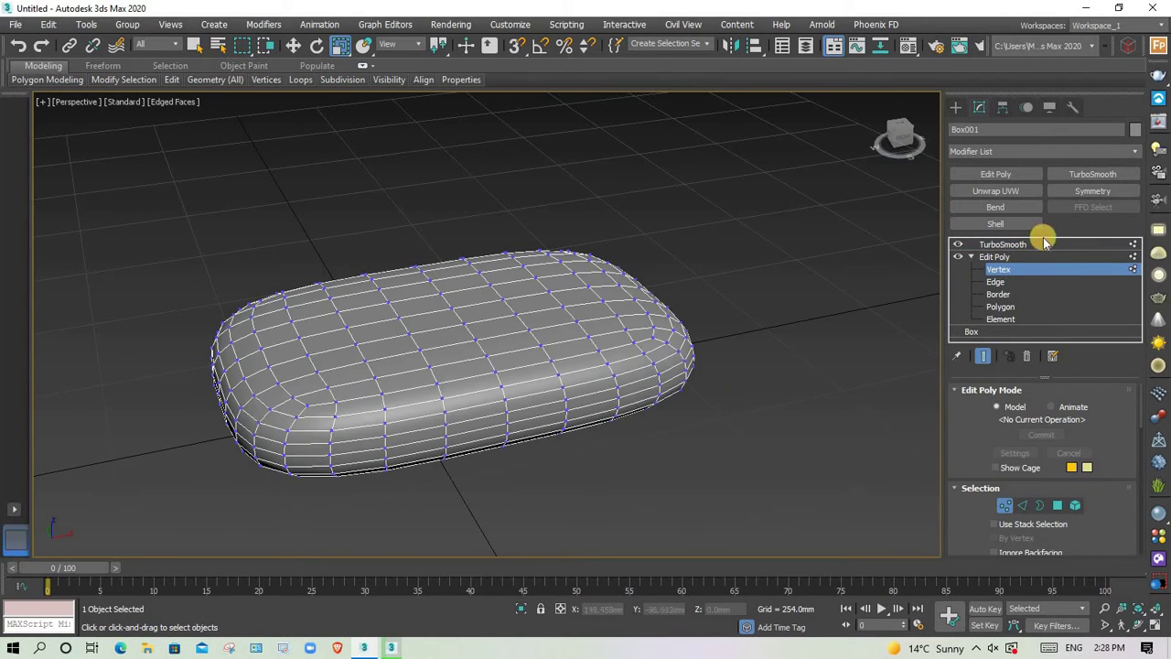
{"action": "left_click", "coordinate": [958, 245]}
{"action": "middle_click_drag", "start_coordinate": [651, 334], "coordinate": [616, 362], "text": "alt"}
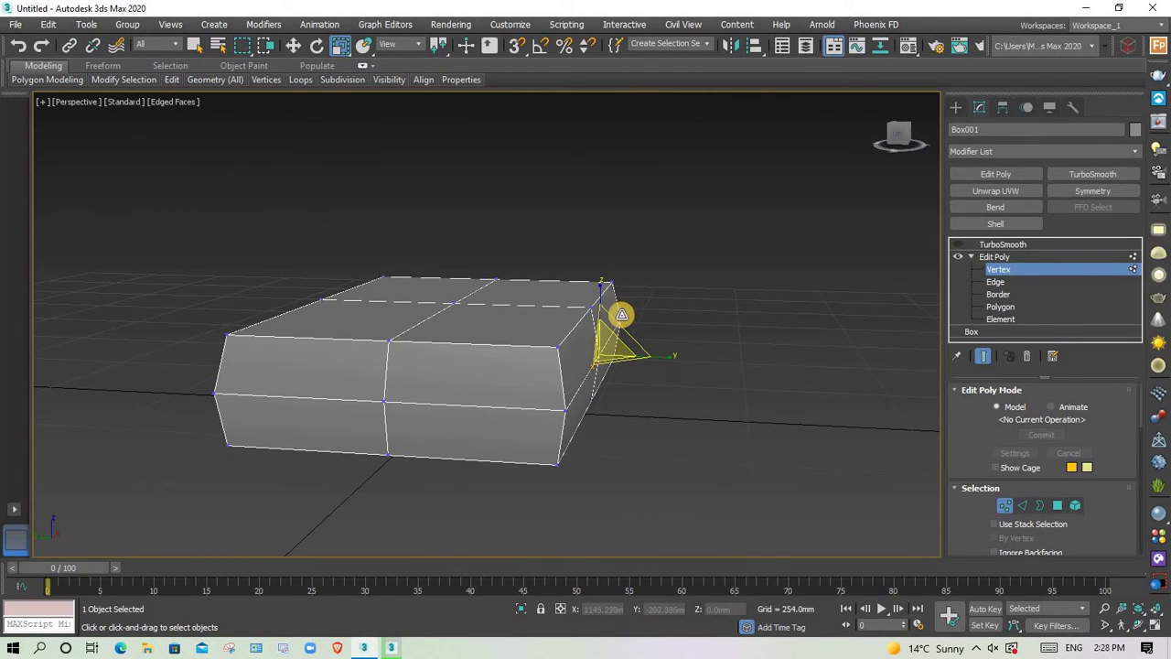
Step: Select the end vertices of the cage and move them along Y to lengthen the bar
{"action": "left_click", "coordinate": [567, 411], "text": "ctrl"}
{"action": "key", "text": "w"}
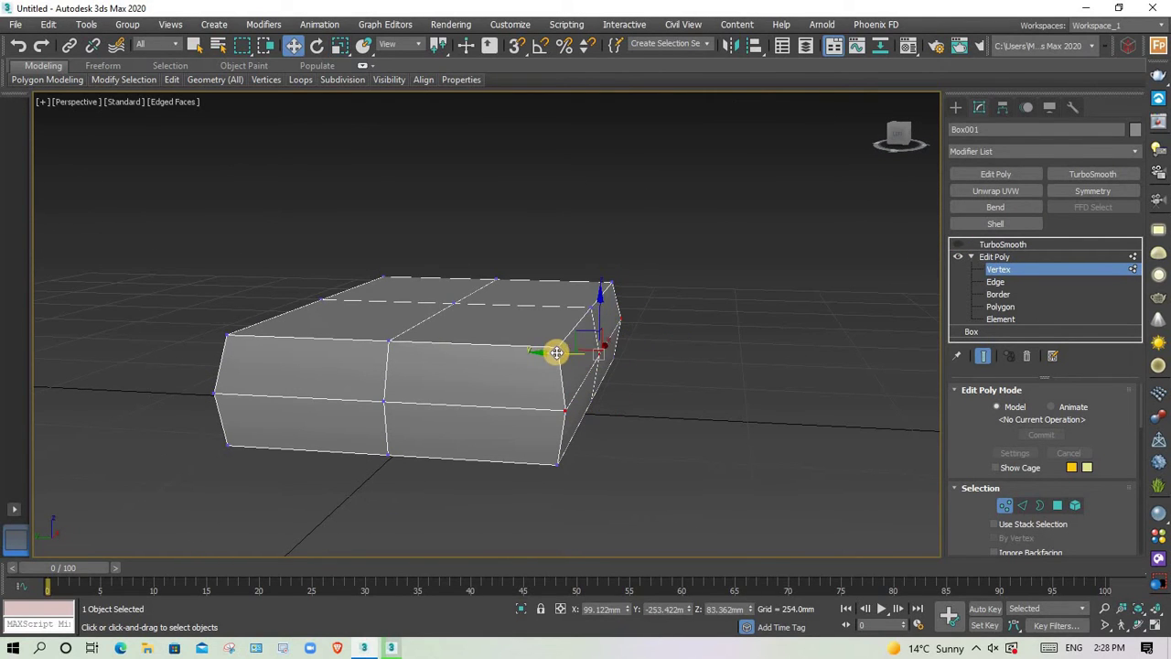
{"action": "mouse_move", "coordinate": [693, 348]}
{"action": "middle_mouse_down", "text": "alt"}
{"action": "mouse_move", "coordinate": [238, 339]}
{"action": "mouse_move", "coordinate": [659, 408]}
{"action": "mouse_move", "coordinate": [613, 377]}
{"action": "middle_mouse_up", "text": "alt"}
{"action": "left_click", "coordinate": [615, 369]}
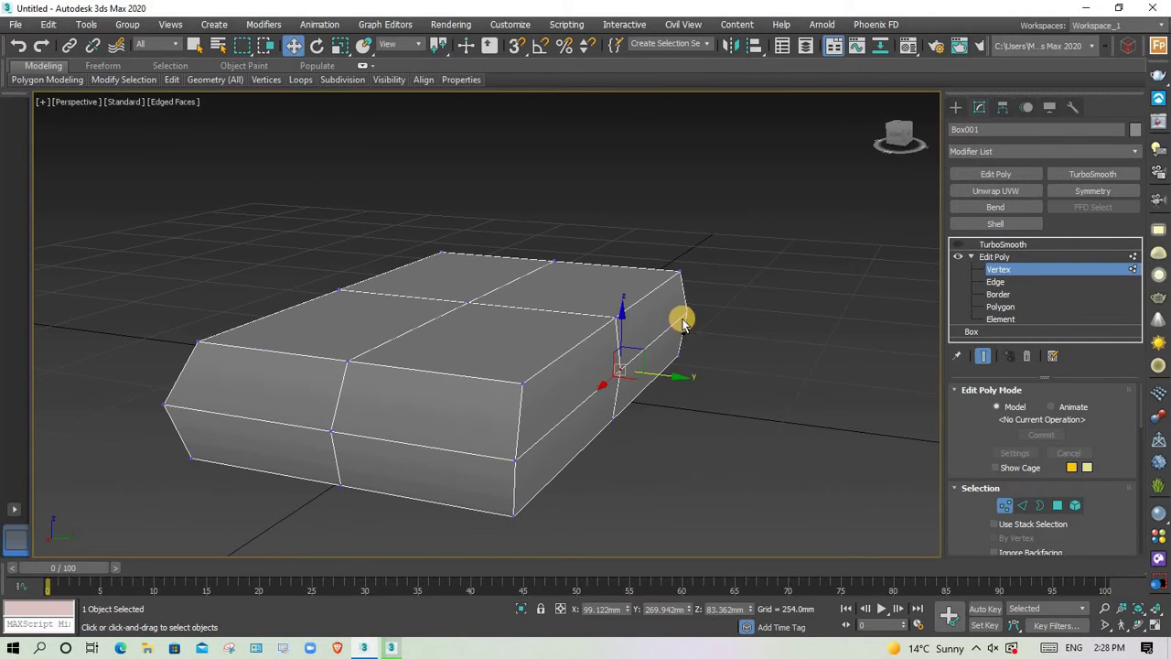
{"action": "left_click", "coordinate": [684, 315], "text": "ctrl"}
{"action": "left_click", "coordinate": [513, 459], "text": "ctrl"}
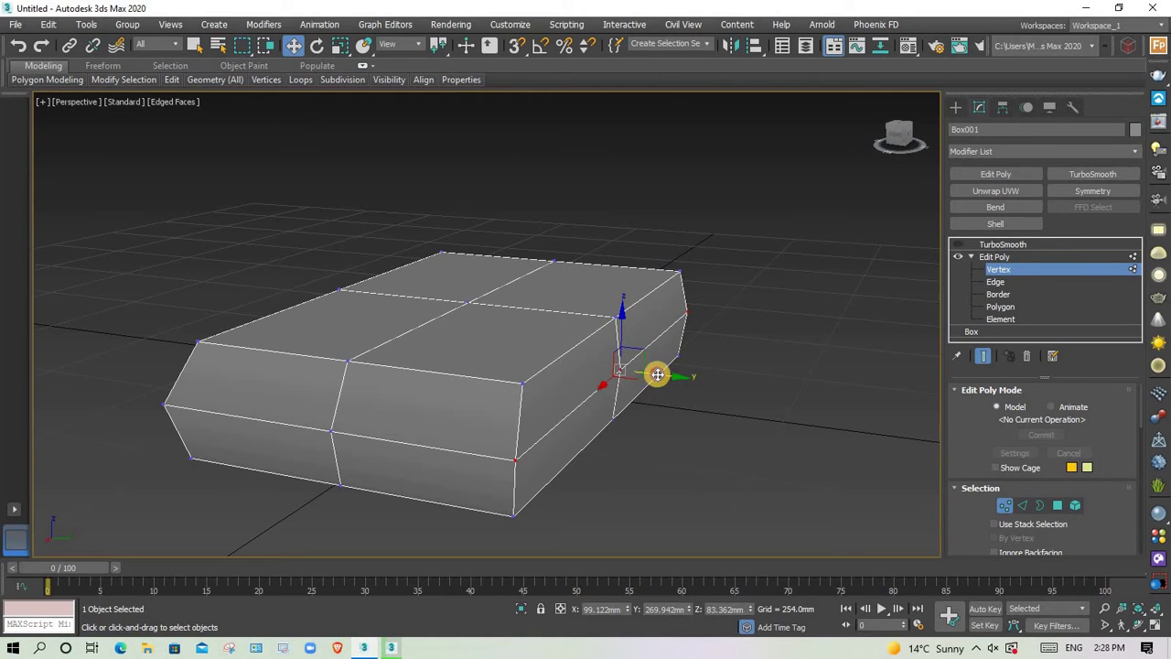
{"action": "left_click_drag", "start_coordinate": [657, 374], "coordinate": [726, 394]}
{"action": "mouse_move", "coordinate": [726, 394]}
{"action": "middle_mouse_down", "text": "alt"}
{"action": "mouse_move", "coordinate": [1019, 293]}
{"action": "mouse_move", "coordinate": [1018, 247]}
{"action": "middle_mouse_up", "text": "alt"}
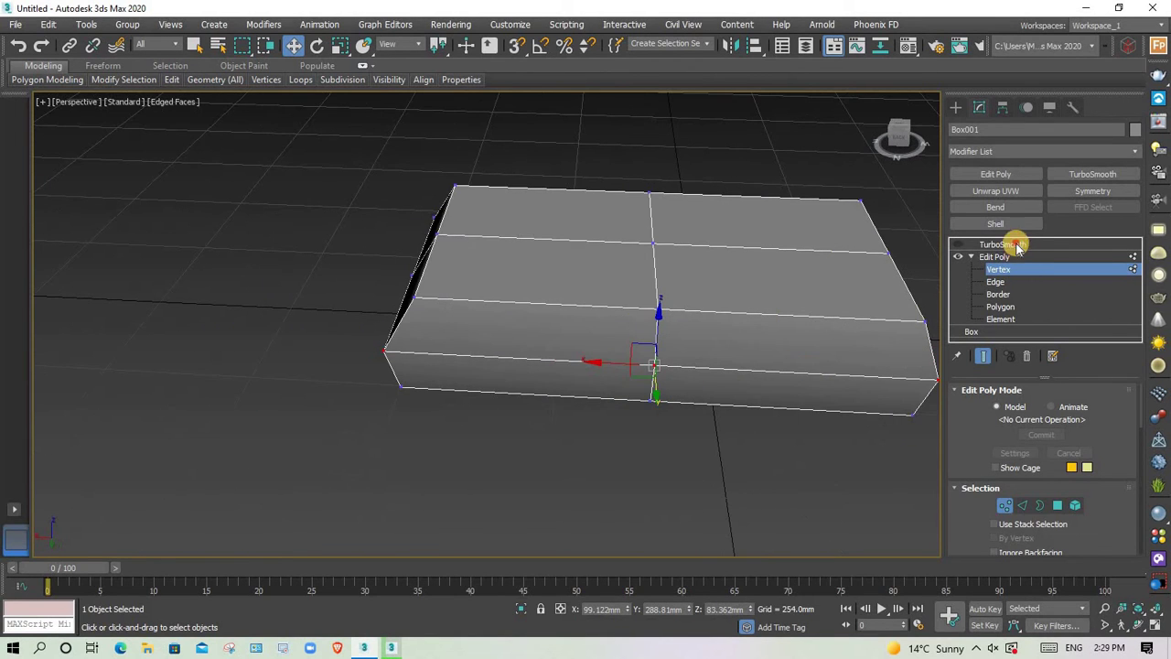
Step: Re-enable TurboSmooth and deselect the soap bar
{"action": "left_click", "coordinate": [1018, 246]}
{"action": "left_click", "coordinate": [958, 244]}
{"action": "left_click", "coordinate": [721, 413]}
{"action": "mouse_move", "coordinate": [721, 414]}
{"action": "middle_mouse_down"}
{"action": "mouse_move", "coordinate": [809, 404]}
{"action": "mouse_move", "coordinate": [685, 518]}
{"action": "mouse_move", "coordinate": [573, 382]}
{"action": "middle_mouse_up"}
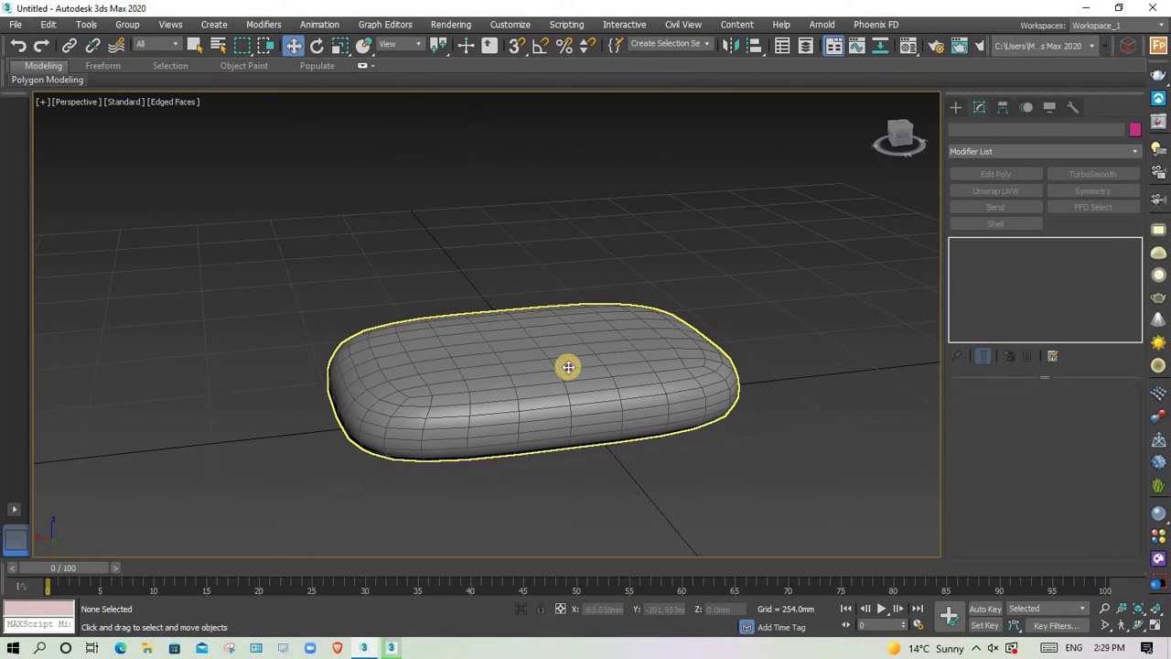
Step: Scale the soap bar taller along Z to about 136.67% height
{"action": "left_click", "coordinate": [569, 367]}
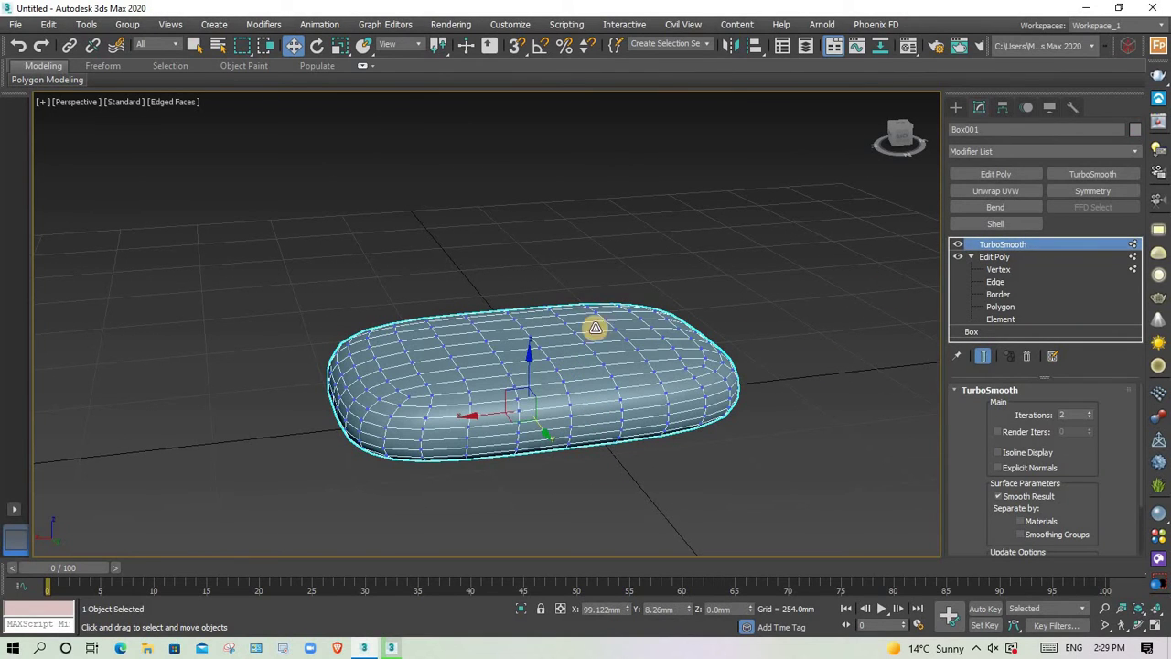
{"action": "key", "text": "r"}
{"action": "left_click_drag", "start_coordinate": [528, 357], "coordinate": [532, 345]}
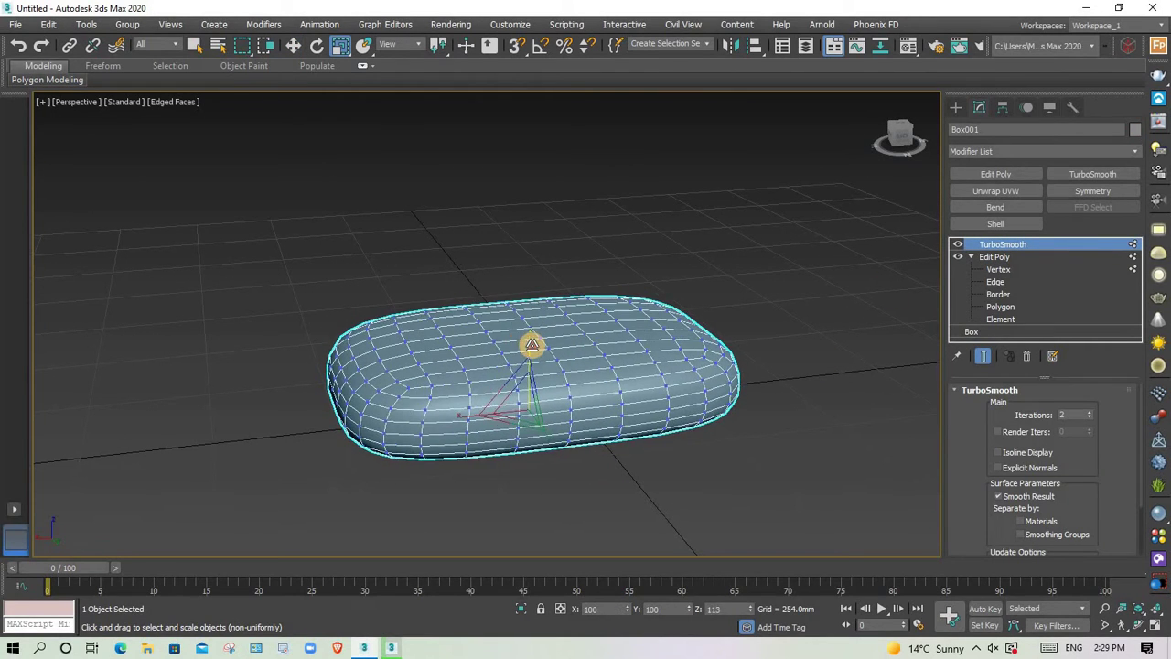
{"action": "left_click", "coordinate": [807, 442]}
{"action": "mouse_move", "coordinate": [745, 405]}
{"action": "middle_mouse_down", "text": "alt"}
{"action": "mouse_move", "coordinate": [777, 445]}
{"action": "mouse_move", "coordinate": [730, 385]}
{"action": "mouse_move", "coordinate": [741, 429]}
{"action": "middle_mouse_up", "text": "alt"}
Step: Inspect the bar in four viewports, then return to a maximized Perspective view
{"action": "key", "text": "alt+w"}
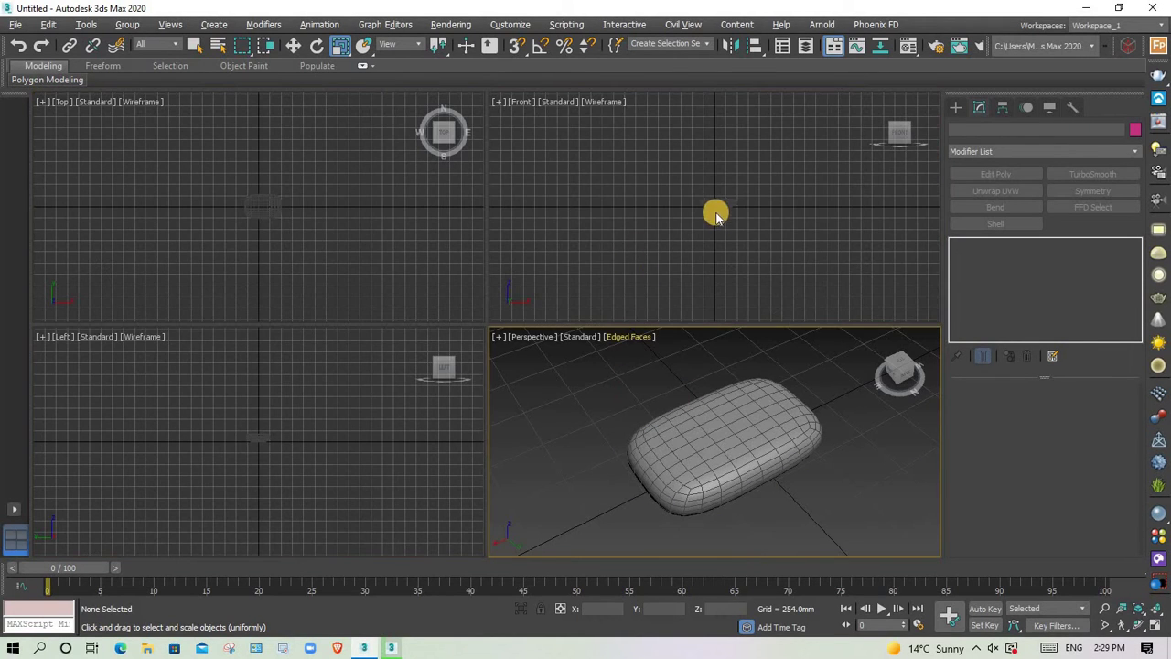
{"action": "left_click", "coordinate": [714, 210]}
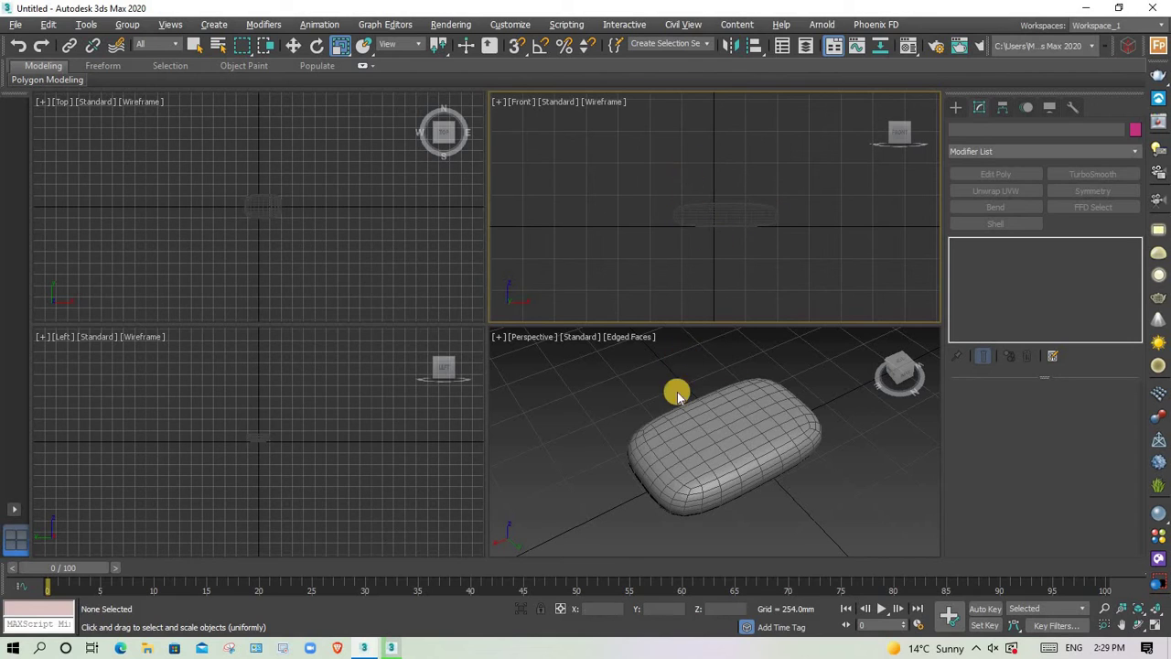
{"action": "left_click", "coordinate": [697, 432]}
{"action": "scroll", "coordinate": [275, 216], "scroll_direction": "up", "scroll_amount": 4}
{"action": "scroll", "coordinate": [244, 189], "scroll_direction": "up", "scroll_amount": 4}
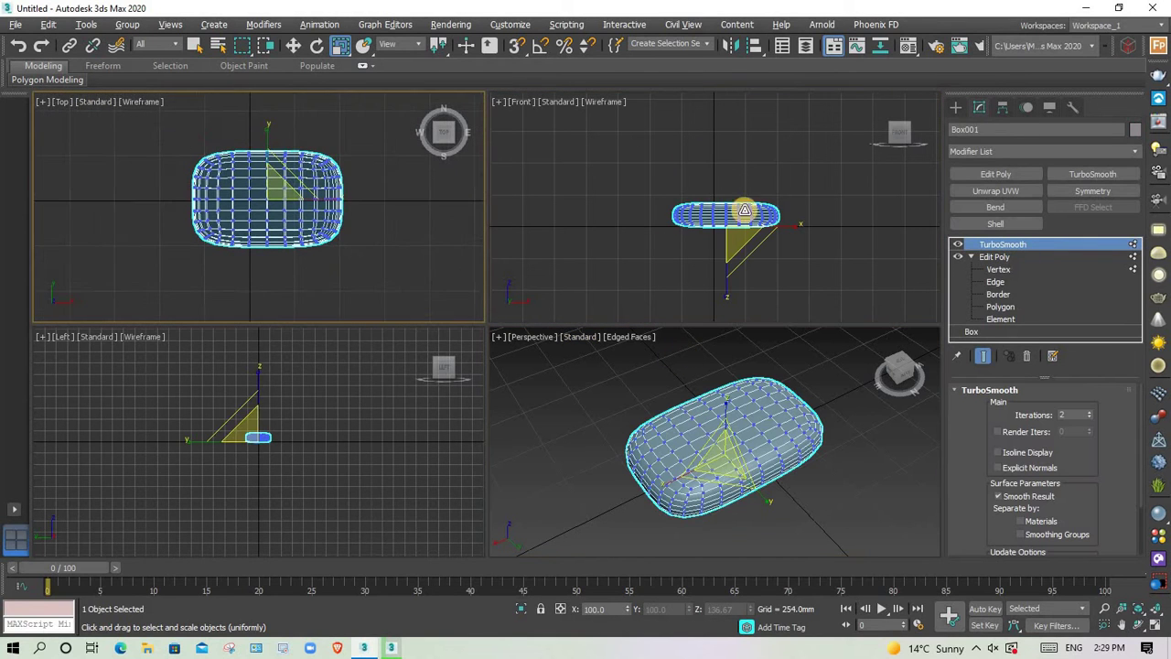
{"action": "scroll", "coordinate": [745, 211], "scroll_direction": "up", "scroll_amount": 1}
{"action": "scroll", "coordinate": [726, 230], "scroll_direction": "up", "scroll_amount": 4}
{"action": "middle_click_drag", "start_coordinate": [358, 437], "coordinate": [174, 448]}
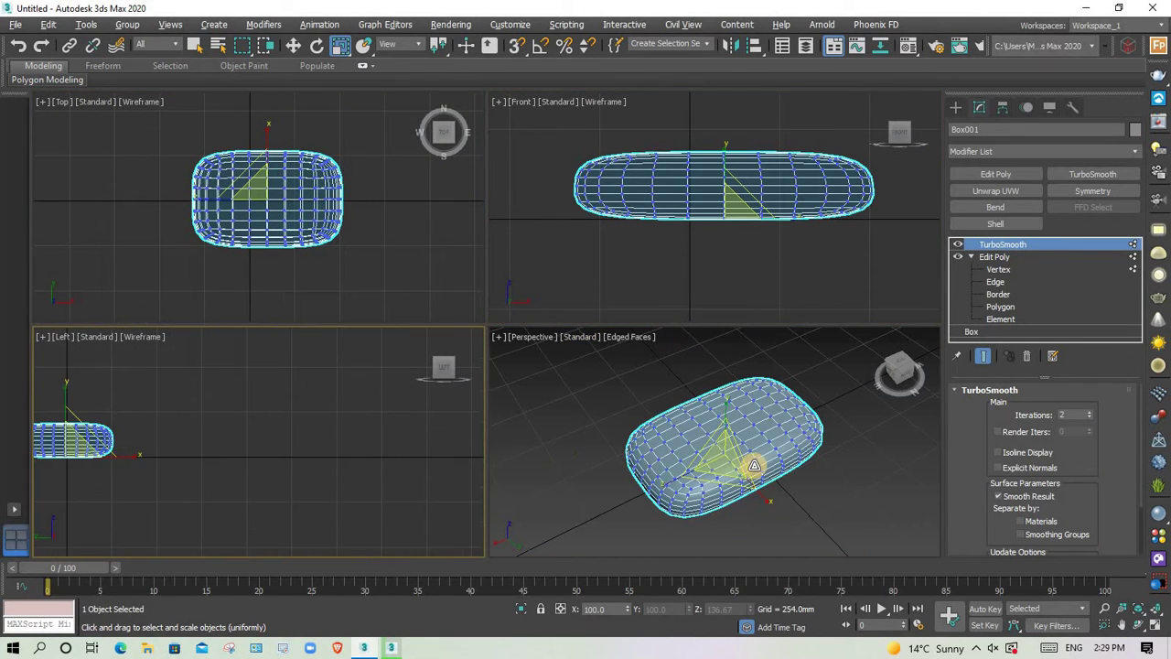
{"action": "middle_click_drag", "start_coordinate": [754, 466], "coordinate": [740, 457]}
{"action": "key", "text": "alt+w"}
{"action": "scroll", "coordinate": [647, 418], "scroll_direction": "down", "scroll_amount": 2}
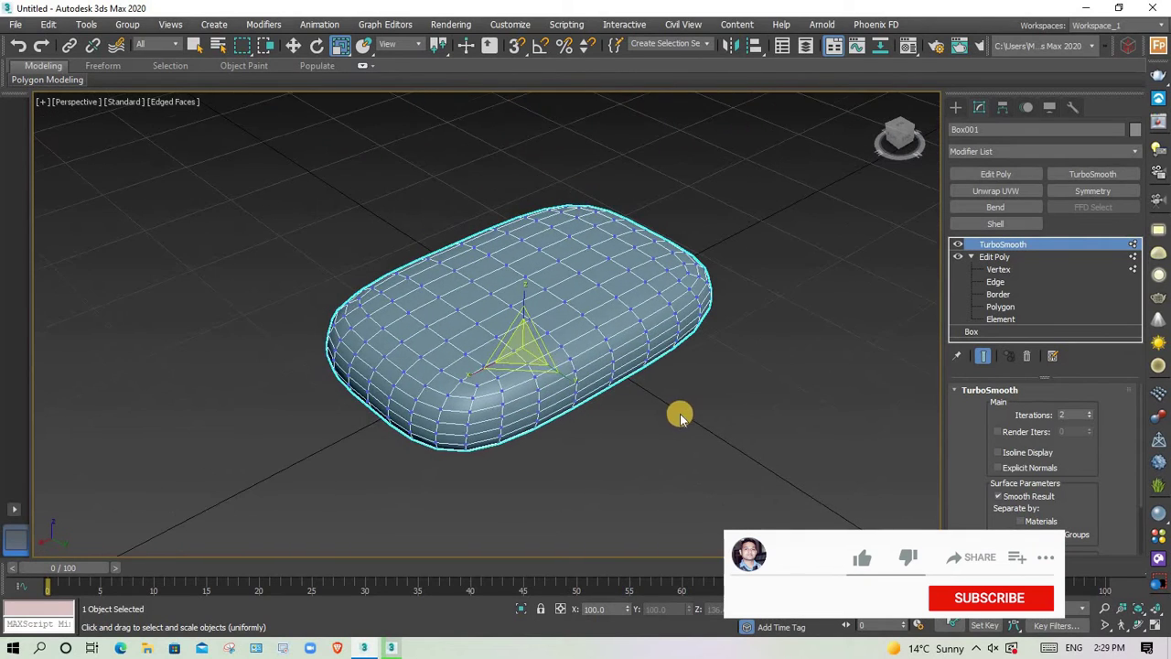
{"action": "left_click", "coordinate": [680, 432]}
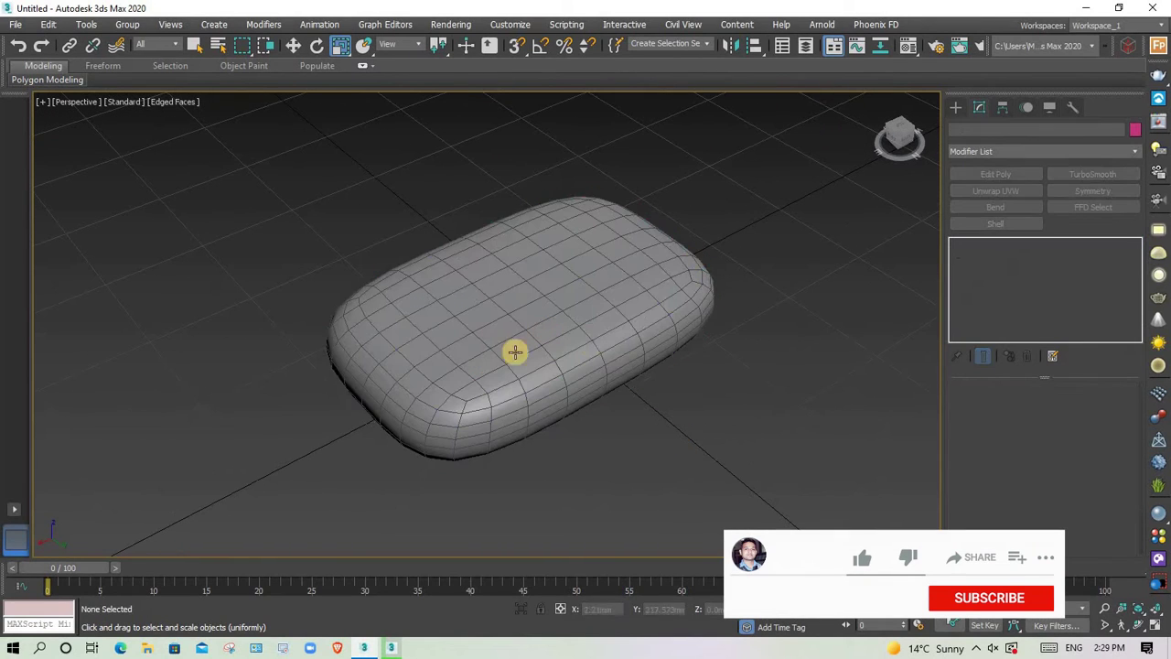
Step: Create a 'LUX' text spline, Text001, lying on the ground beside the bar
{"action": "left_click", "coordinate": [956, 107]}
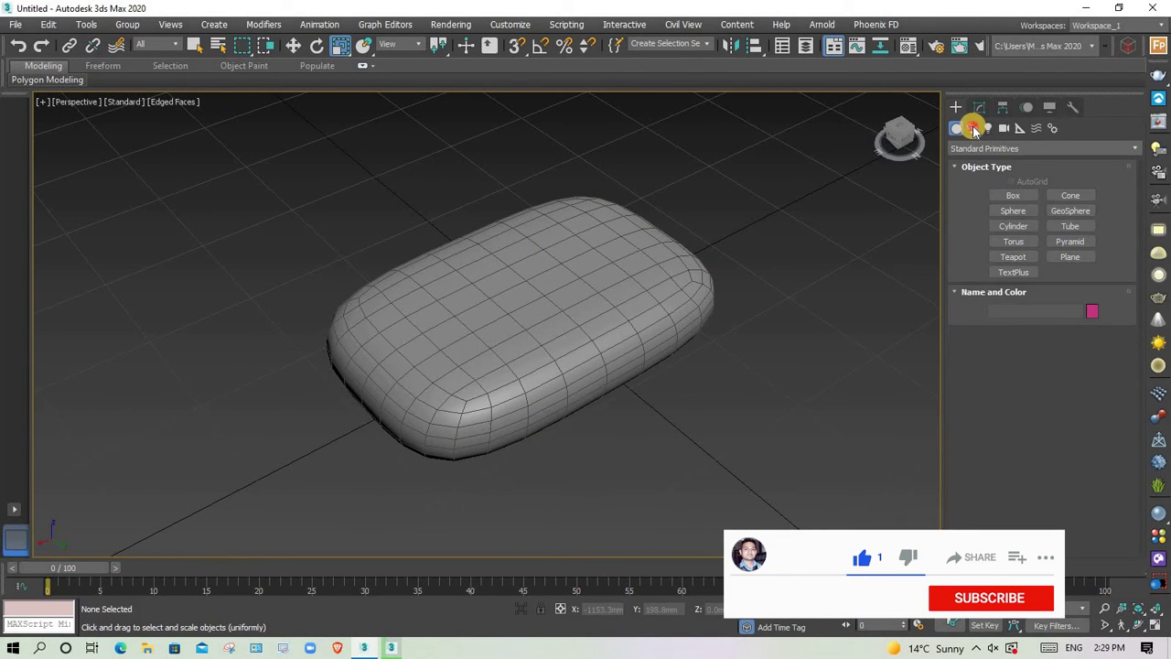
{"action": "left_click", "coordinate": [974, 129]}
{"action": "left_click", "coordinate": [1013, 269]}
{"action": "type", "text": "LUX"}
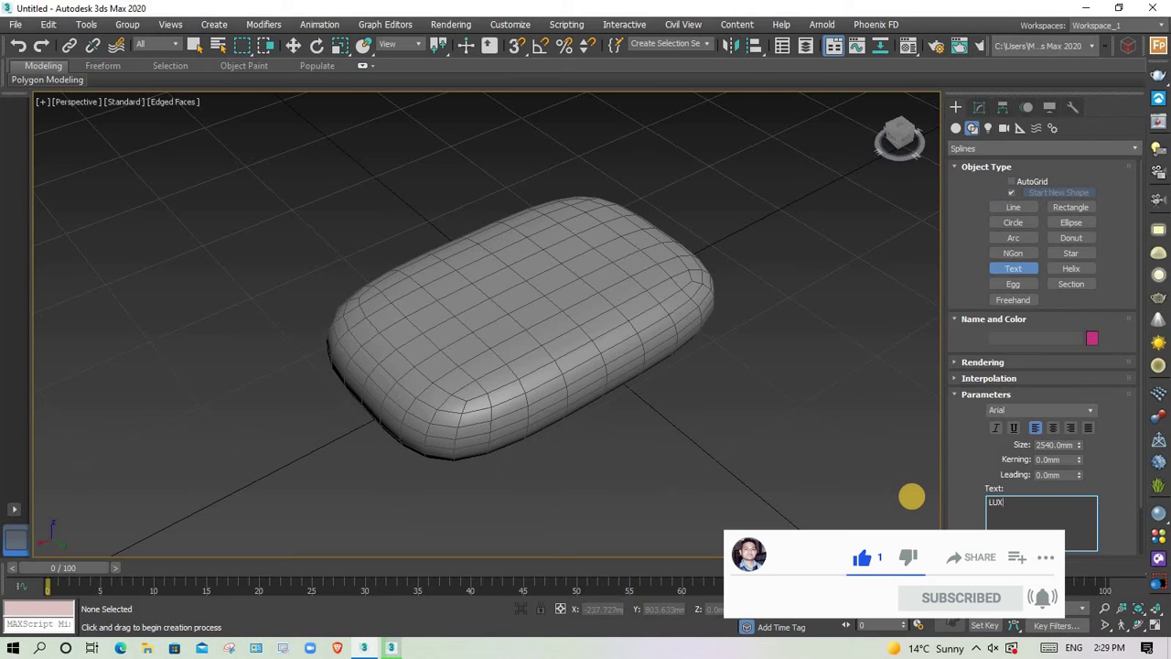
{"action": "left_click", "coordinate": [649, 460]}
Step: Zoom out to view the LUX text and start aligning it to the bar with Alt+A
{"action": "scroll", "coordinate": [668, 430], "scroll_direction": "down", "scroll_amount": 5}
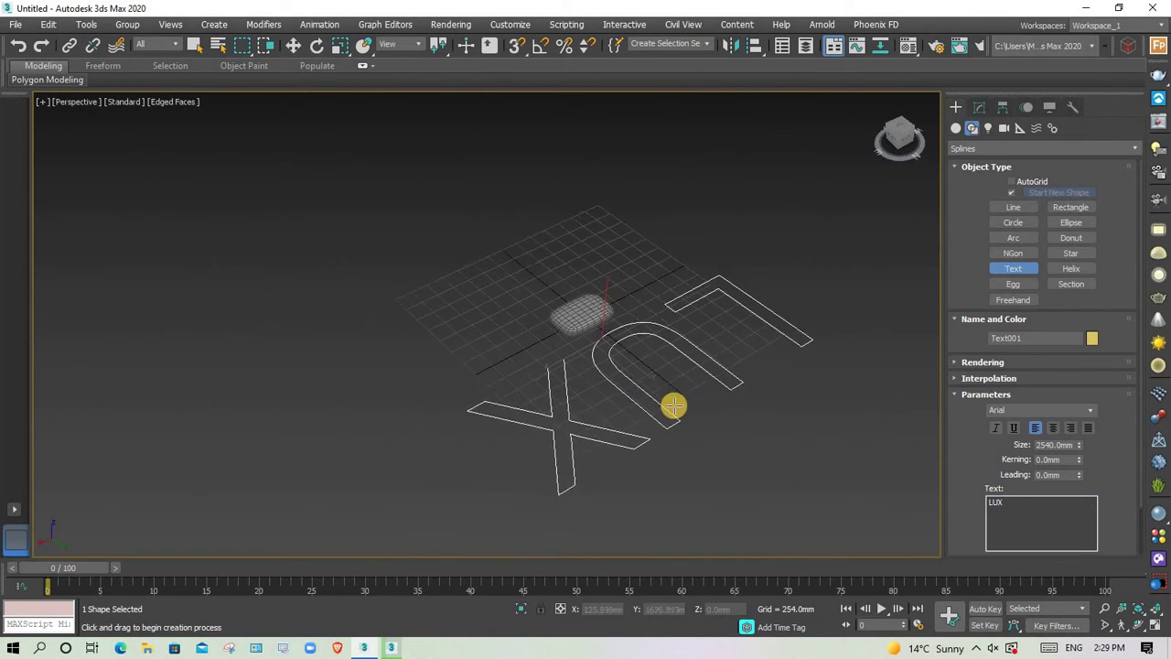
{"action": "scroll", "coordinate": [673, 405], "scroll_direction": "down", "scroll_amount": 1}
{"action": "key", "text": "r"}
{"action": "scroll", "coordinate": [601, 370], "scroll_direction": "down", "scroll_amount": 3}
{"action": "scroll", "coordinate": [596, 532], "scroll_direction": "down", "scroll_amount": 2}
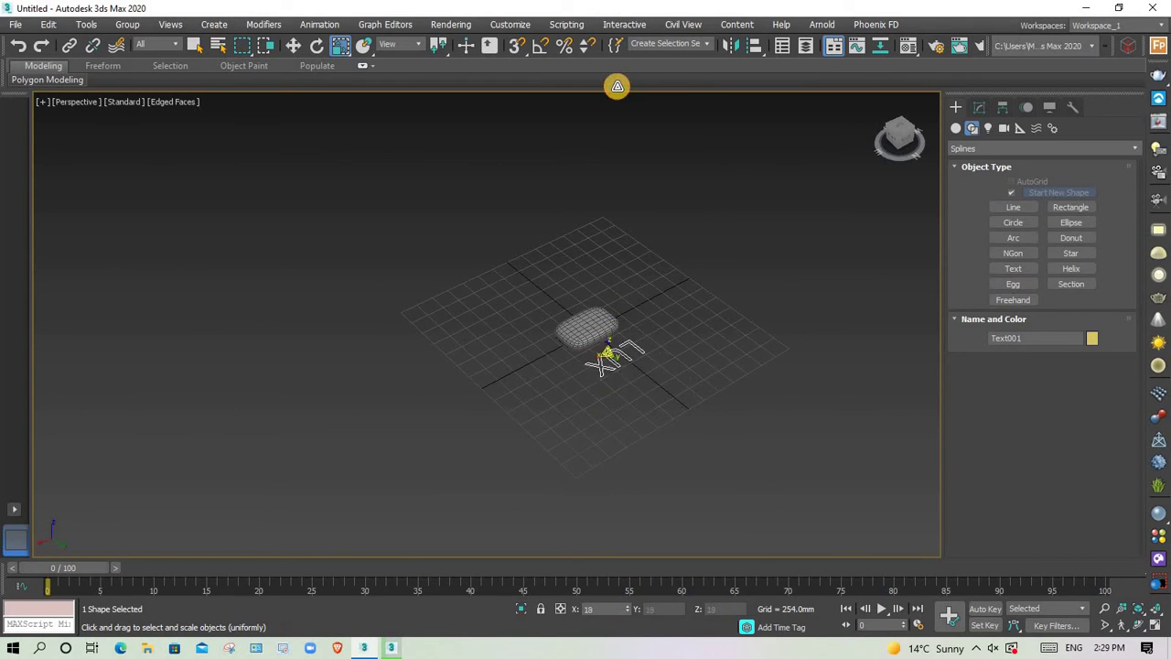
{"action": "scroll", "coordinate": [609, 415], "scroll_direction": "up", "scroll_amount": 4}
{"action": "scroll", "coordinate": [649, 406], "scroll_direction": "down", "scroll_amount": 1}
{"action": "key", "text": "alt+a"}
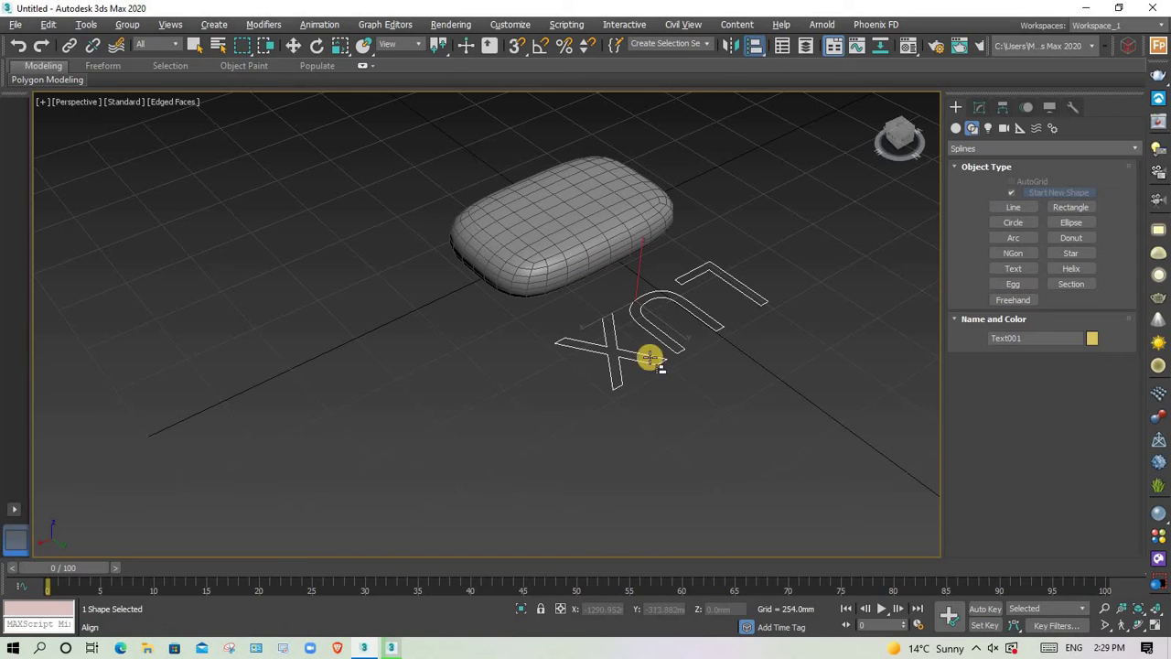
Step: Align the LUX text to the soap bar using Center to Center alignment
{"action": "right_click", "coordinate": [758, 272]}
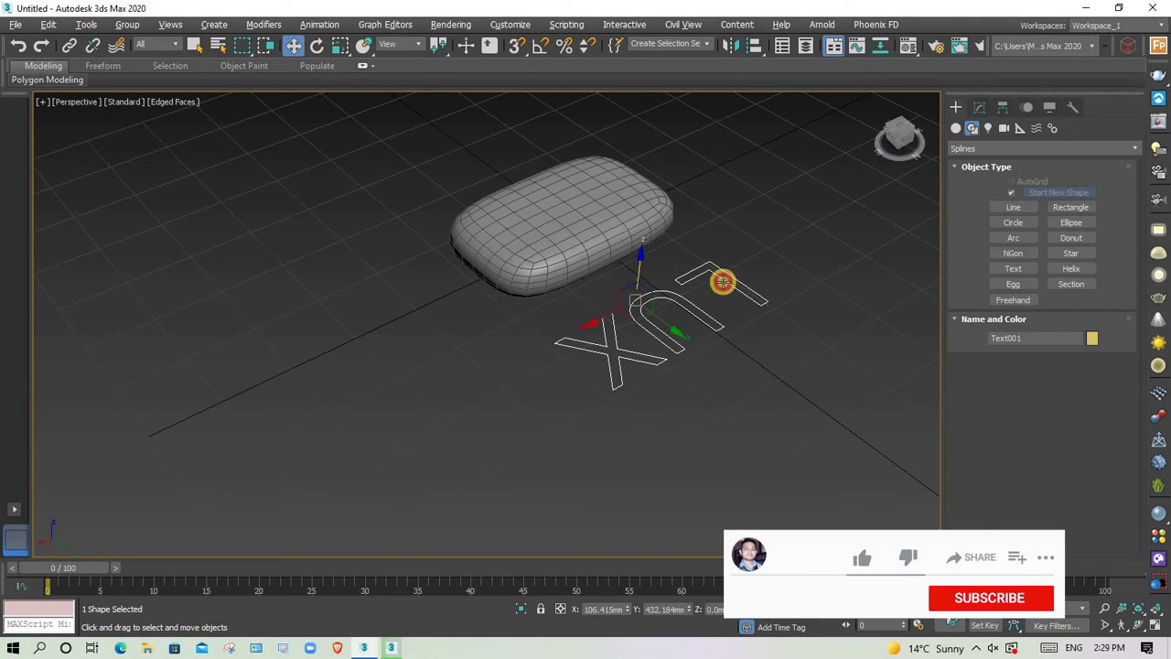
{"action": "left_click", "coordinate": [754, 48]}
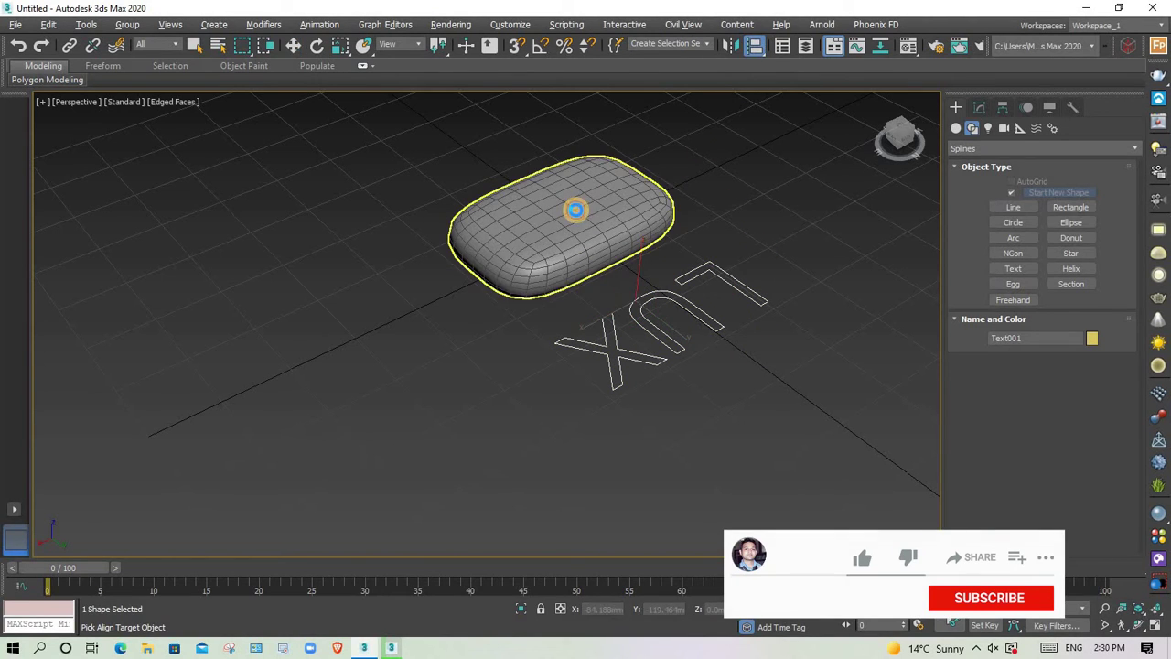
{"action": "left_click", "coordinate": [575, 209]}
{"action": "left_click_drag", "start_coordinate": [588, 187], "coordinate": [817, 196]}
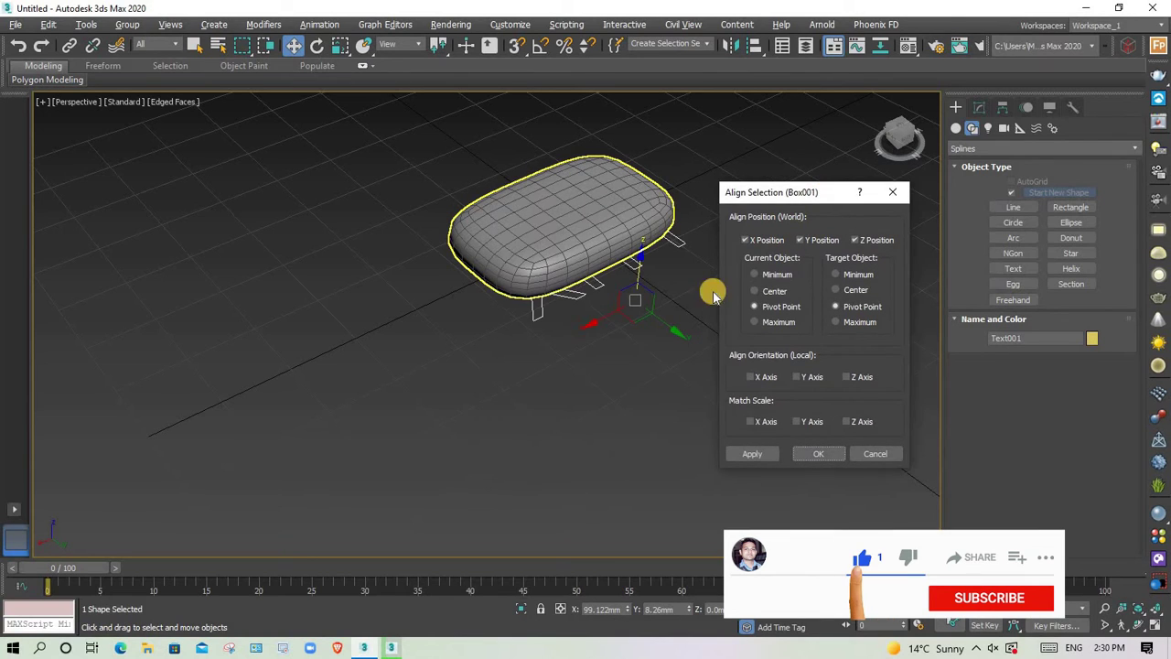
{"action": "left_click", "coordinate": [764, 291]}
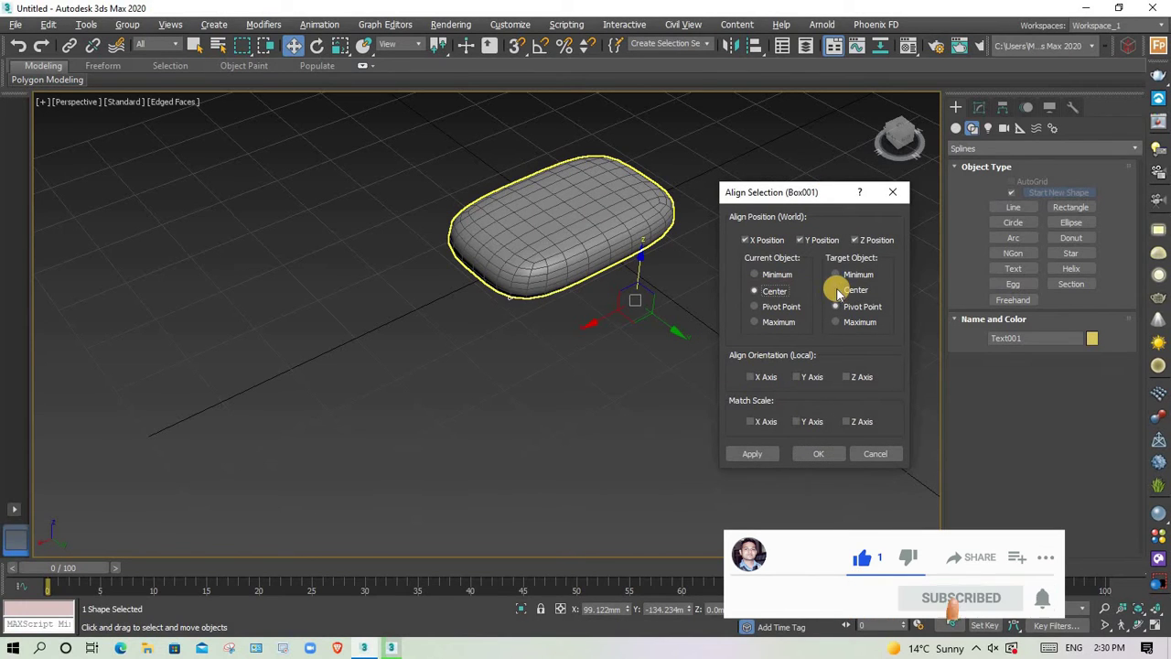
{"action": "left_click", "coordinate": [823, 455]}
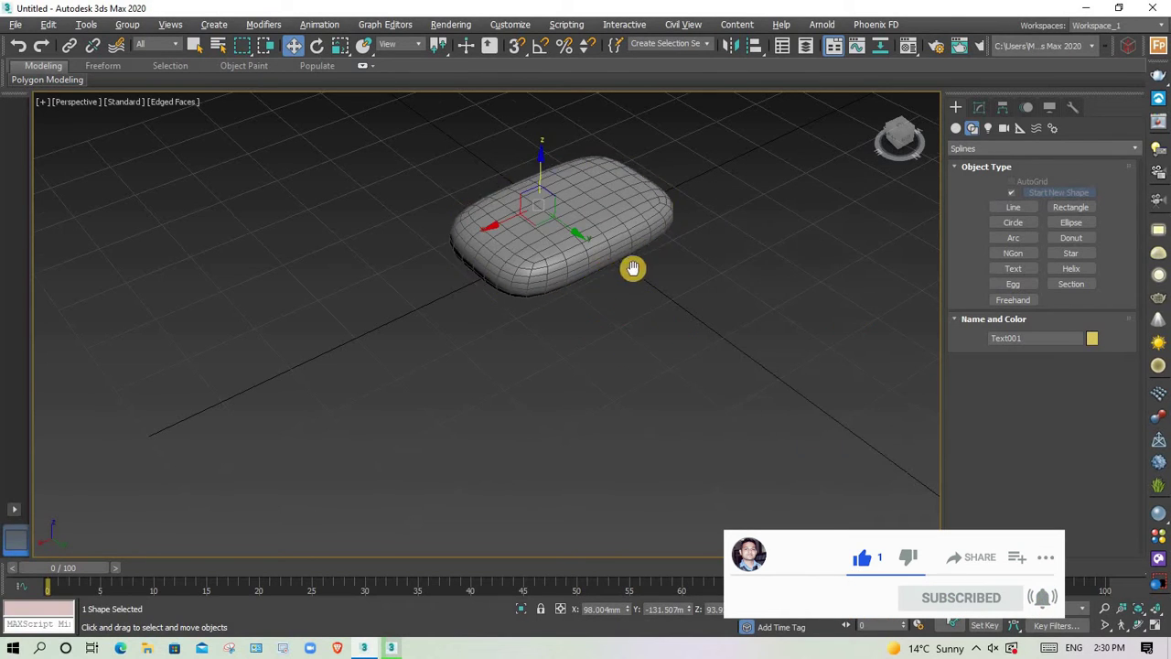
Step: Raise the LUX text above the soap and scale it down to fit
{"action": "mouse_move", "coordinate": [630, 269]}
{"action": "middle_mouse_down", "text": "alt"}
{"action": "mouse_move", "coordinate": [823, 256]}
{"action": "mouse_move", "coordinate": [618, 373]}
{"action": "mouse_move", "coordinate": [601, 309]}
{"action": "middle_mouse_up", "text": "alt"}
{"action": "scroll", "coordinate": [609, 324], "scroll_direction": "up", "scroll_amount": 2}
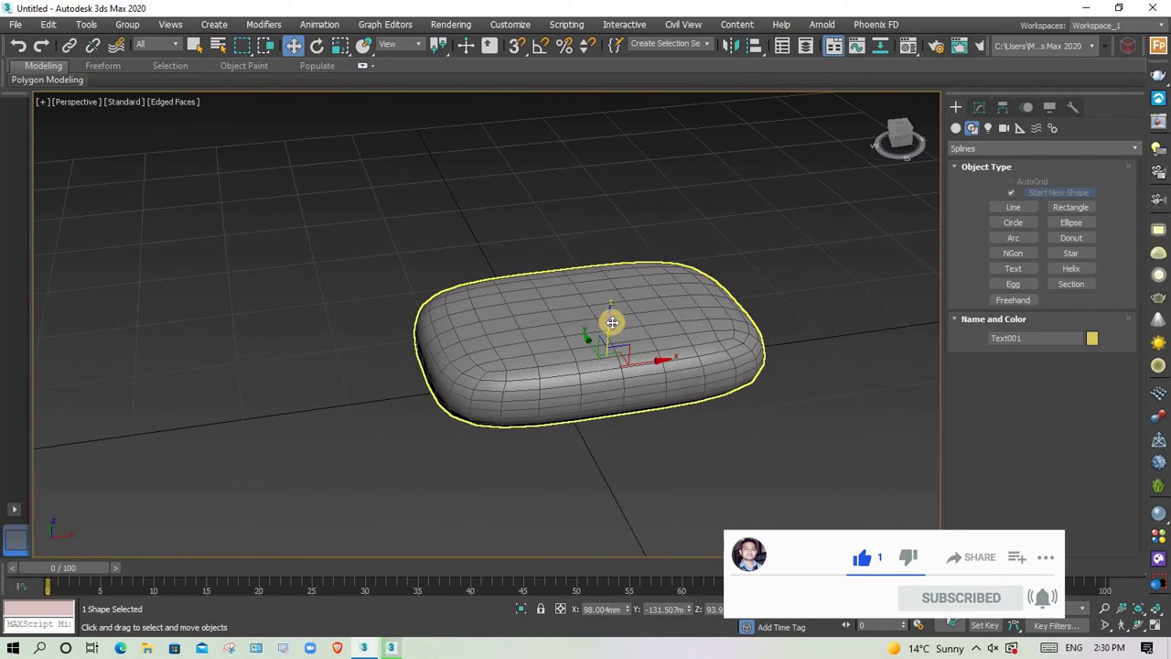
{"action": "left_click_drag", "start_coordinate": [609, 290], "coordinate": [615, 287]}
{"action": "key", "text": "r"}
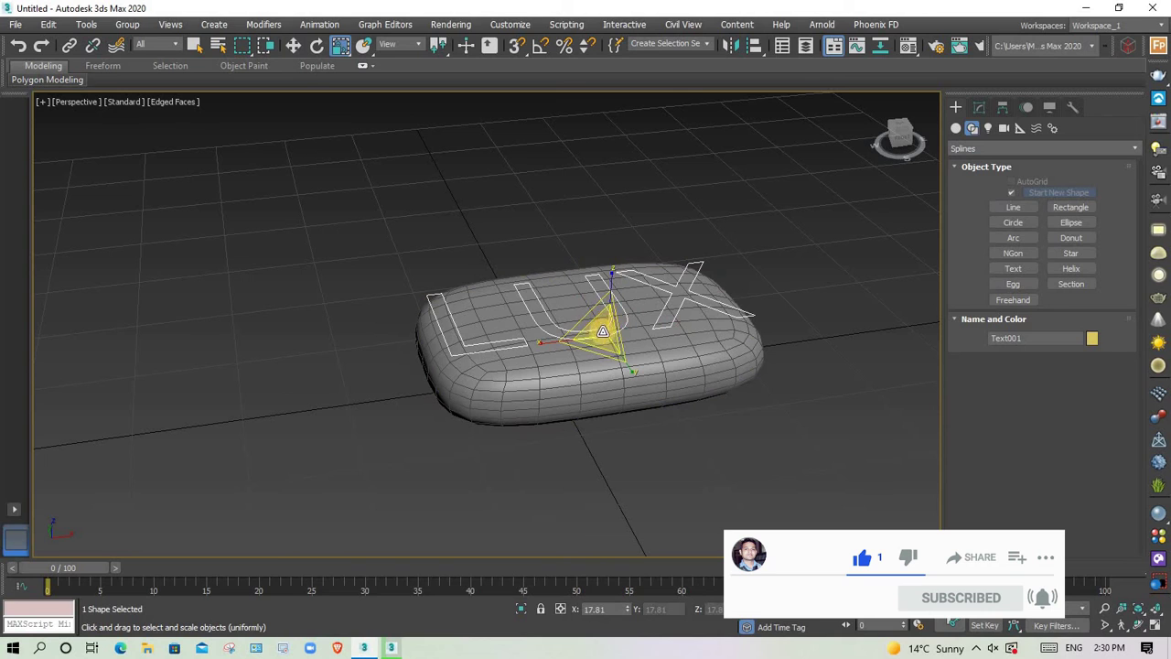
{"action": "key", "text": "r"}
{"action": "middle_click_drag", "start_coordinate": [643, 392], "coordinate": [697, 414], "text": "alt"}
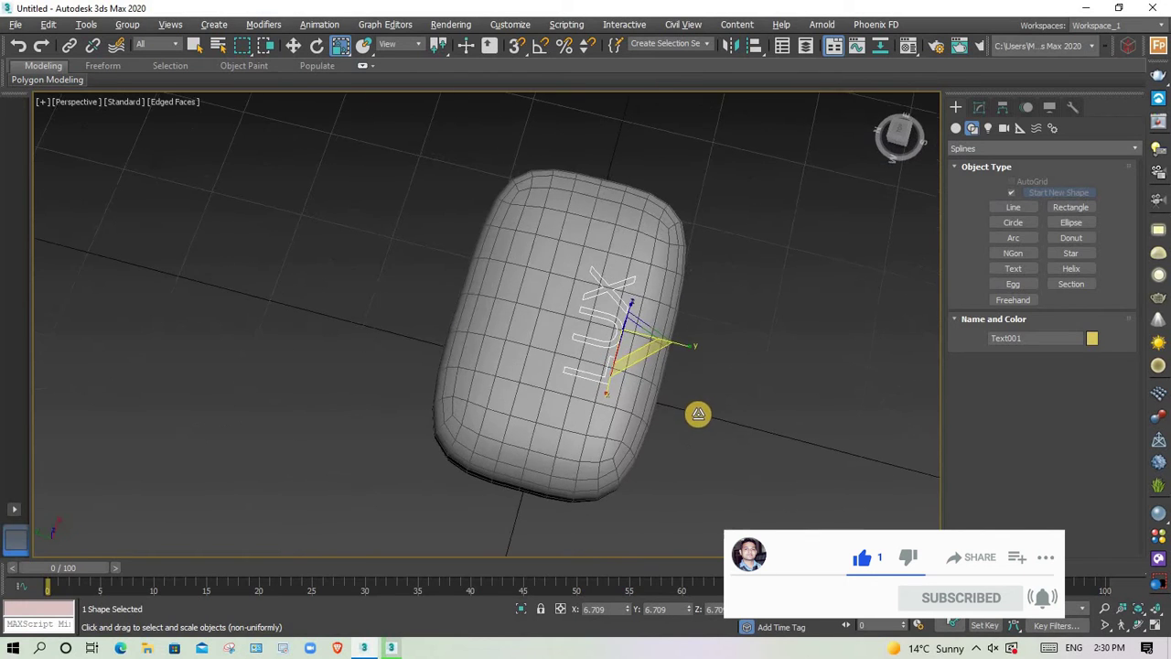
Step: Move the LUX text along Y onto the soap bar's top
{"action": "key", "text": "w"}
{"action": "mouse_move", "coordinate": [562, 314]}
{"action": "left_mouse_down"}
{"action": "mouse_move", "coordinate": [530, 305]}
{"action": "mouse_move", "coordinate": [541, 306]}
{"action": "left_mouse_up"}
{"action": "middle_click_drag", "start_coordinate": [677, 357], "coordinate": [606, 335], "text": "alt"}
{"action": "scroll", "coordinate": [586, 333], "scroll_direction": "up", "scroll_amount": 3}
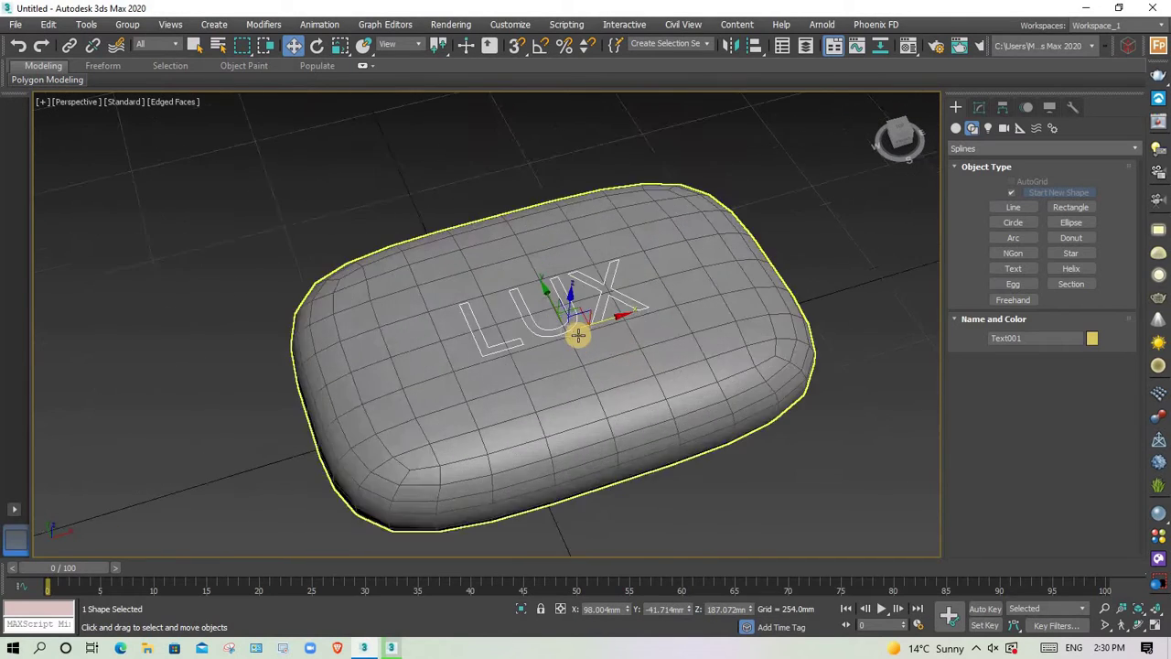
{"action": "scroll", "coordinate": [578, 311], "scroll_direction": "up", "scroll_amount": 3}
{"action": "scroll", "coordinate": [569, 307], "scroll_direction": "down", "scroll_amount": 3}
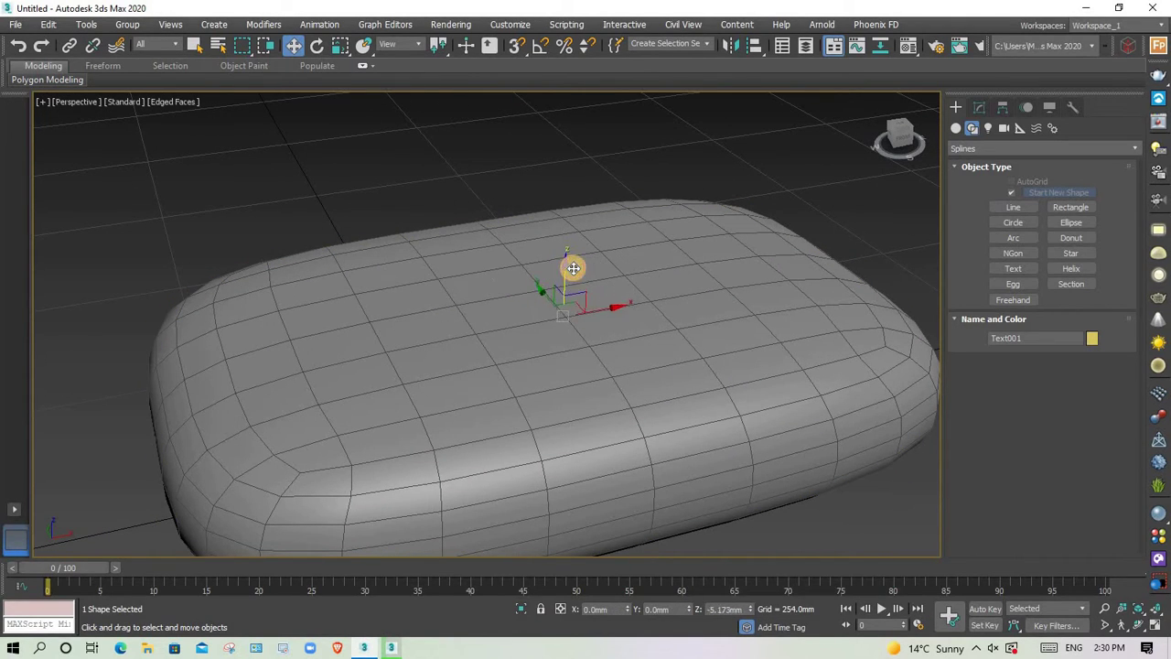
Step: Turn off TurboSmooth on Box001 and select all its top polygons in Edit Poly
{"action": "left_click", "coordinate": [727, 269]}
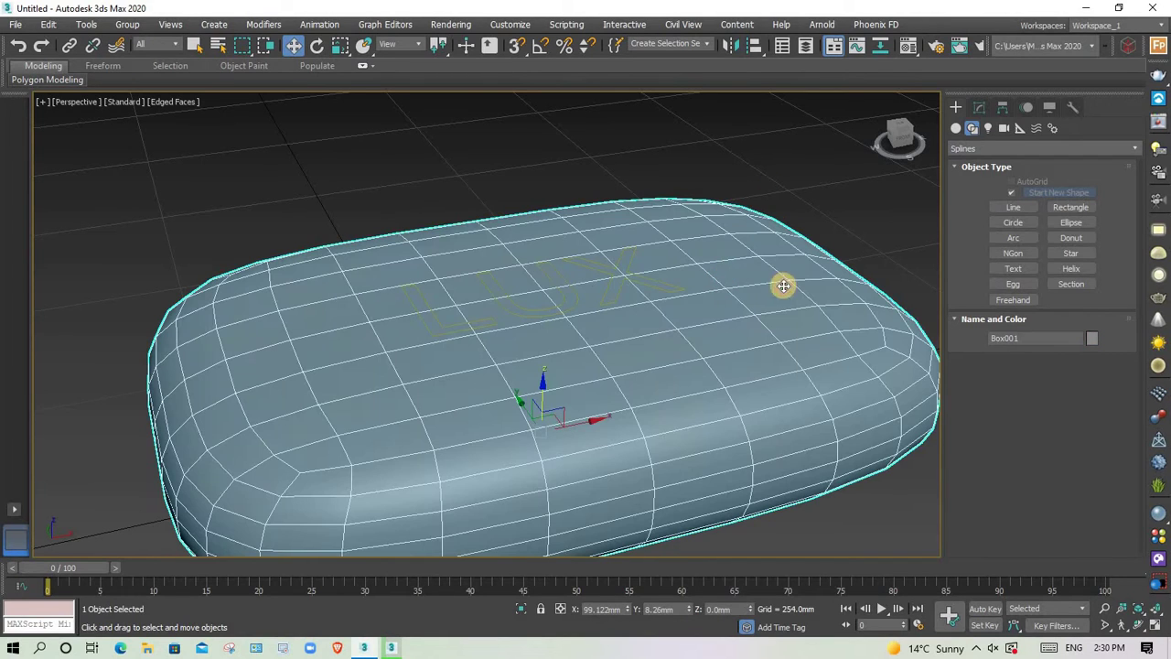
{"action": "left_click", "coordinate": [979, 107]}
{"action": "left_click", "coordinate": [957, 244]}
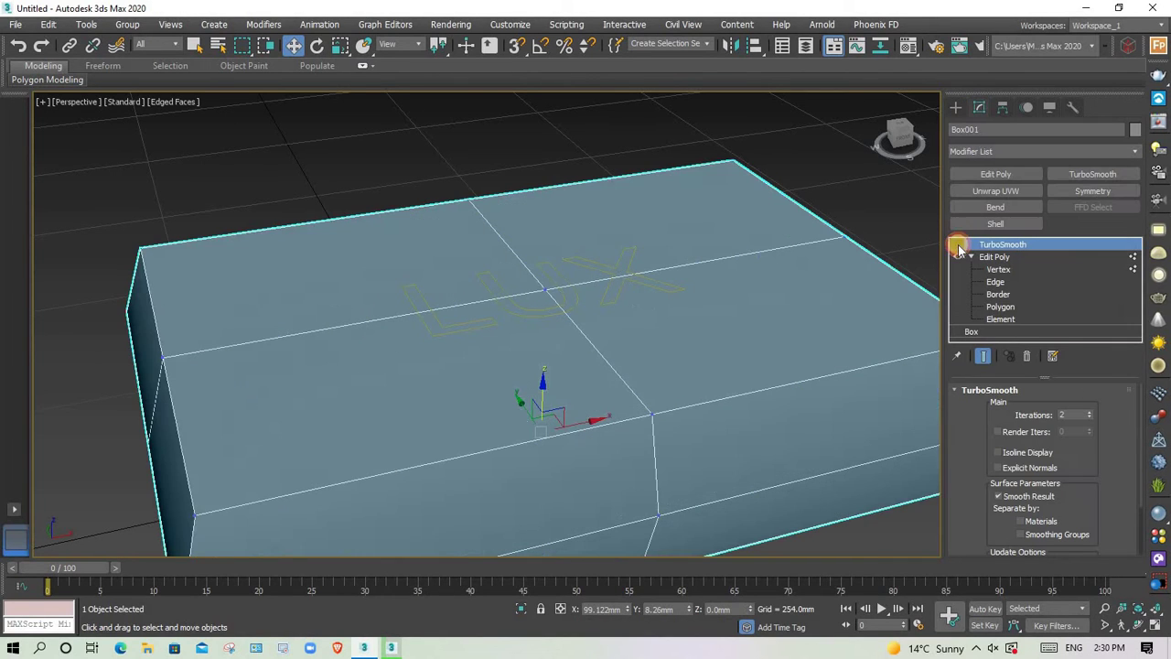
{"action": "left_click", "coordinate": [1000, 306]}
{"action": "left_click", "coordinate": [671, 238]}
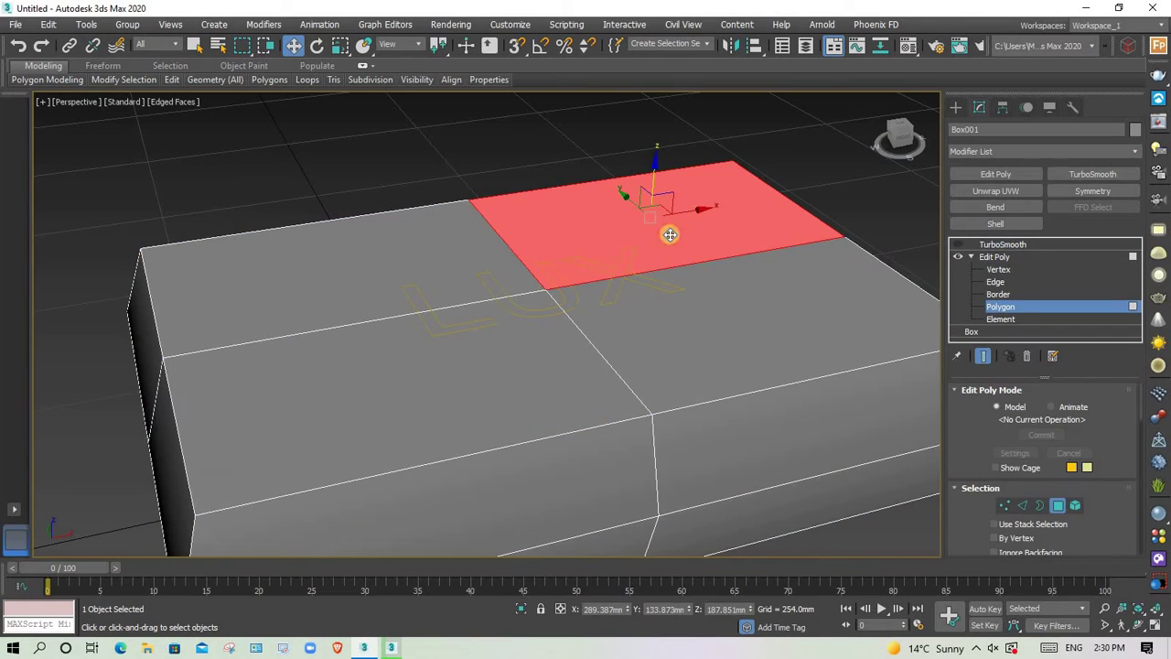
{"action": "left_click", "coordinate": [677, 312], "text": "ctrl"}
{"action": "left_click", "coordinate": [532, 348], "text": "ctrl"}
{"action": "left_click", "coordinate": [484, 278], "text": "ctrl"}
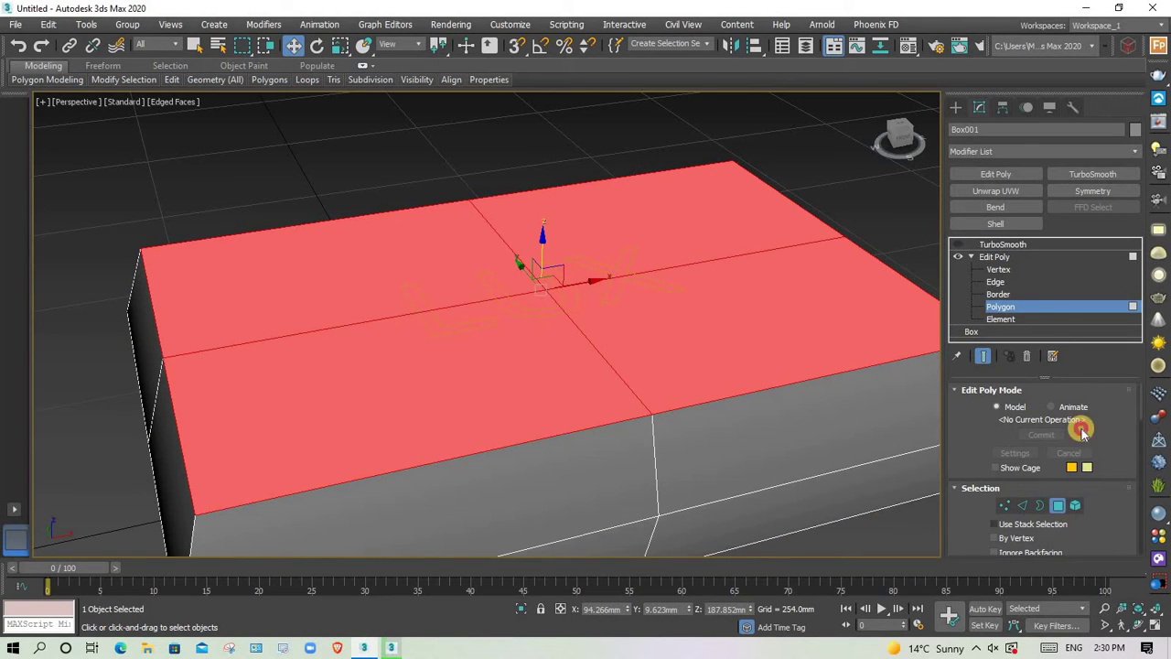
Step: Inset the selected top faces, leaving a border ring around them
{"action": "scroll", "coordinate": [1099, 488], "scroll_direction": "down", "scroll_amount": 5}
{"action": "scroll", "coordinate": [1089, 412], "scroll_direction": "down", "scroll_amount": 2}
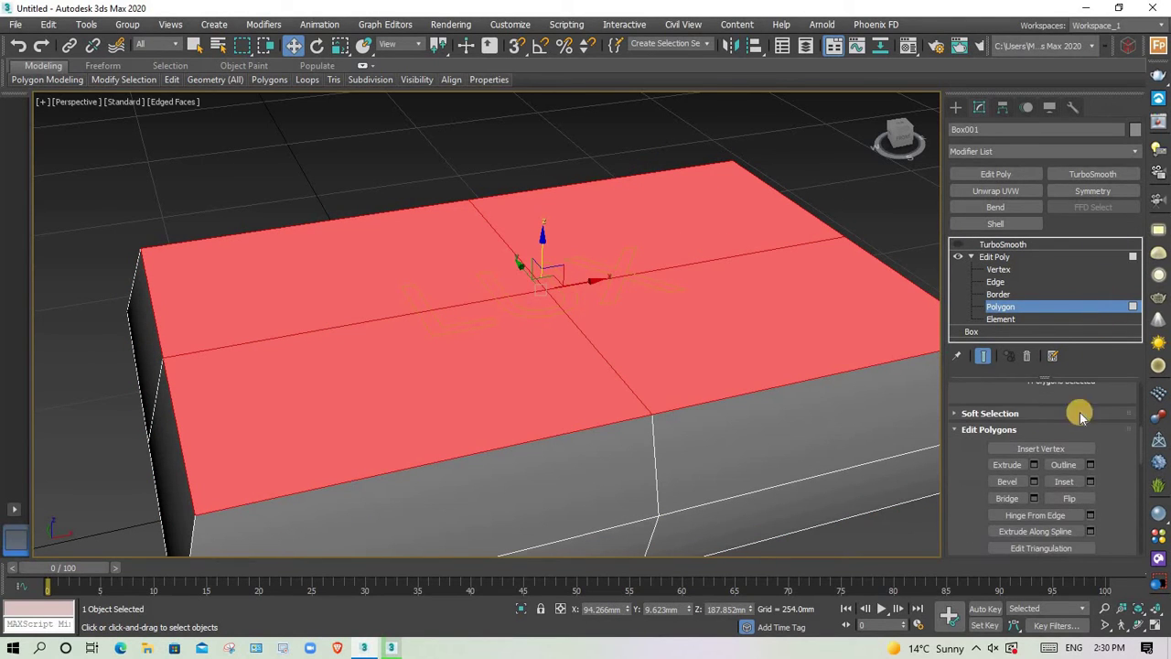
{"action": "left_click", "coordinate": [1071, 482]}
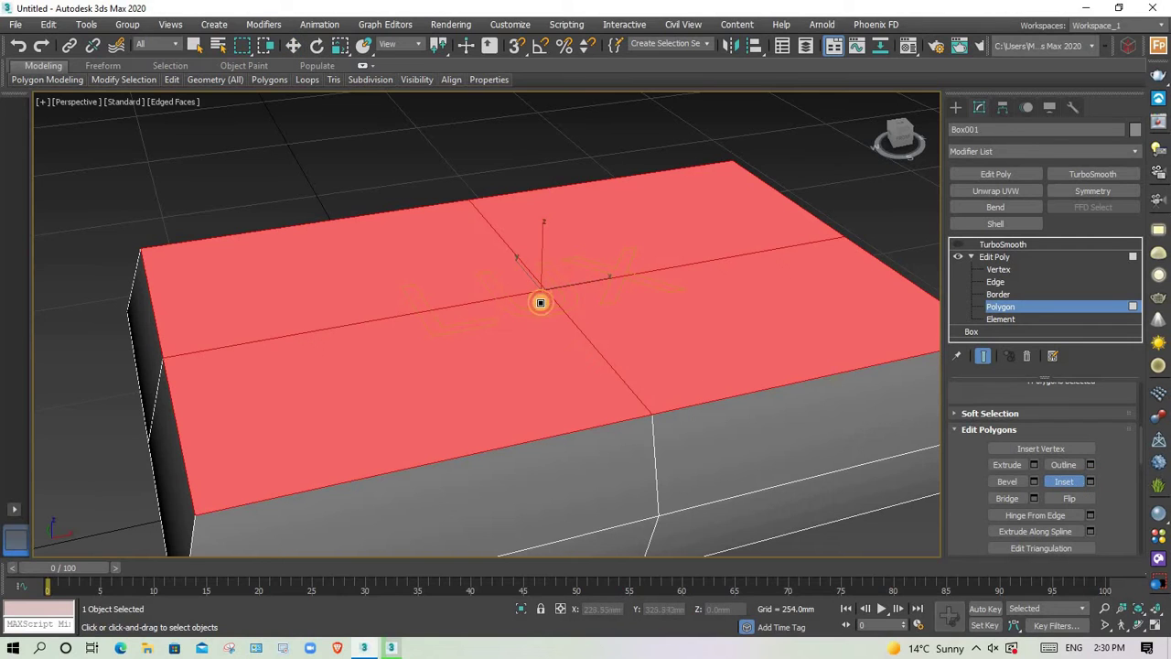
{"action": "left_click_drag", "start_coordinate": [540, 303], "coordinate": [542, 314]}
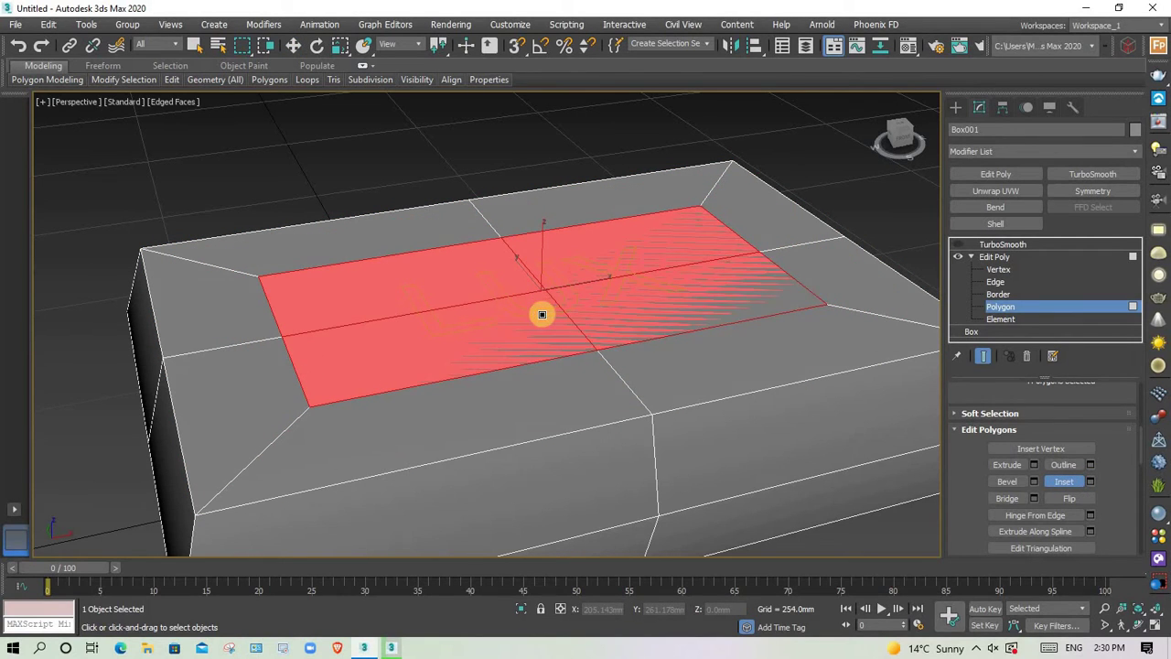
{"action": "key", "text": "w"}
{"action": "left_click_drag", "start_coordinate": [546, 241], "coordinate": [542, 241]}
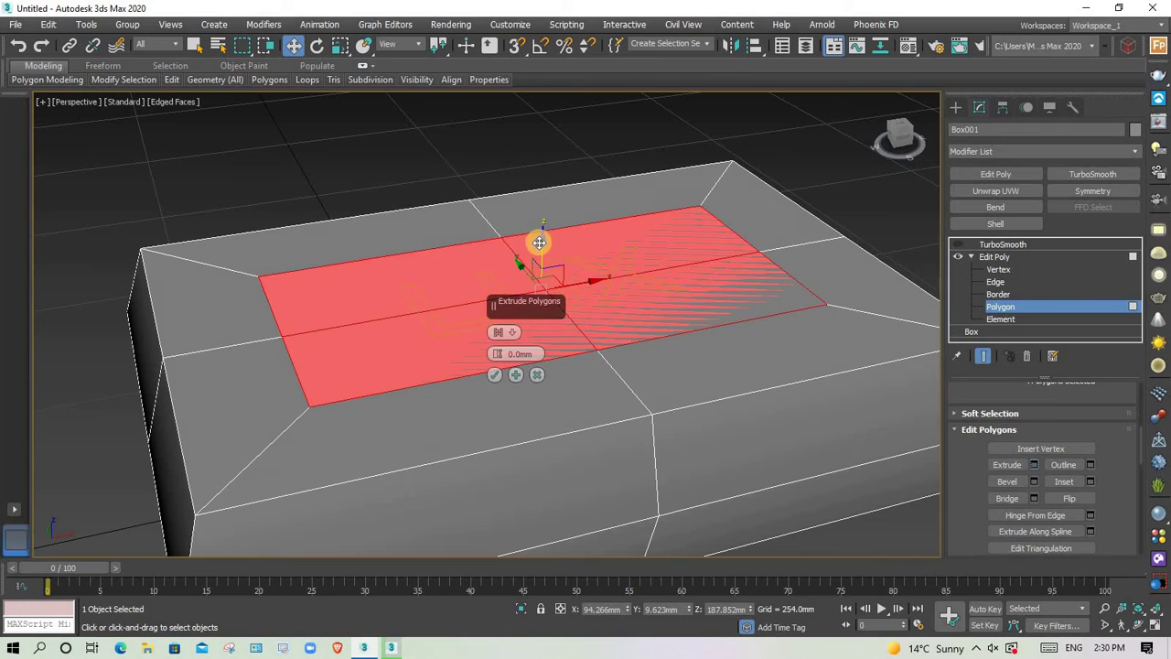
Step: Extrude the inset faces inward by about -10.198 mm and leave Polygon level
{"action": "left_click_drag", "start_coordinate": [543, 247], "coordinate": [523, 360]}
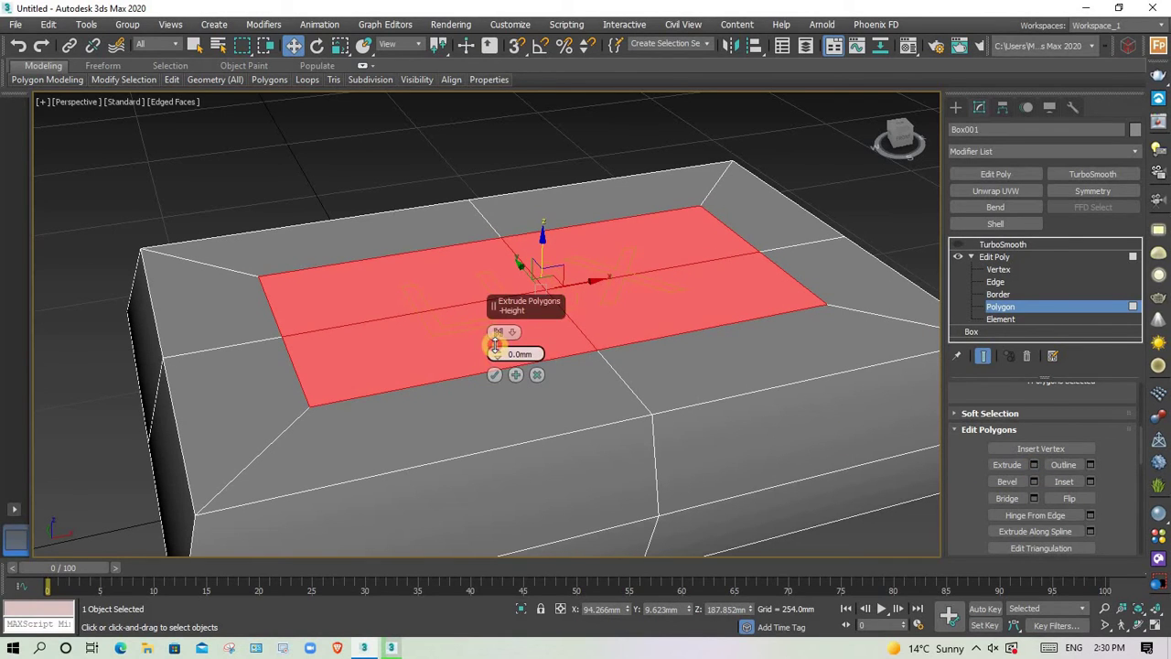
{"action": "left_click_drag", "start_coordinate": [494, 344], "coordinate": [497, 359]}
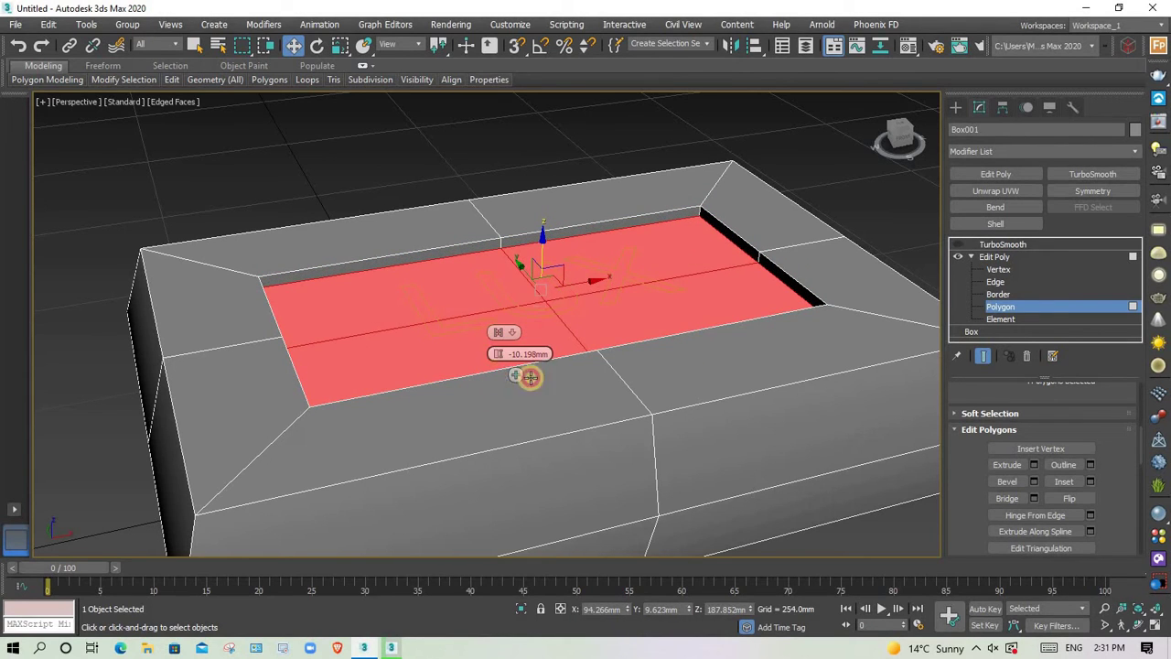
{"action": "left_click", "coordinate": [530, 377]}
{"action": "left_click", "coordinate": [1023, 306]}
Step: Re-enable TurboSmooth on the soap bar and hide edged faces with F4
{"action": "left_click", "coordinate": [967, 245]}
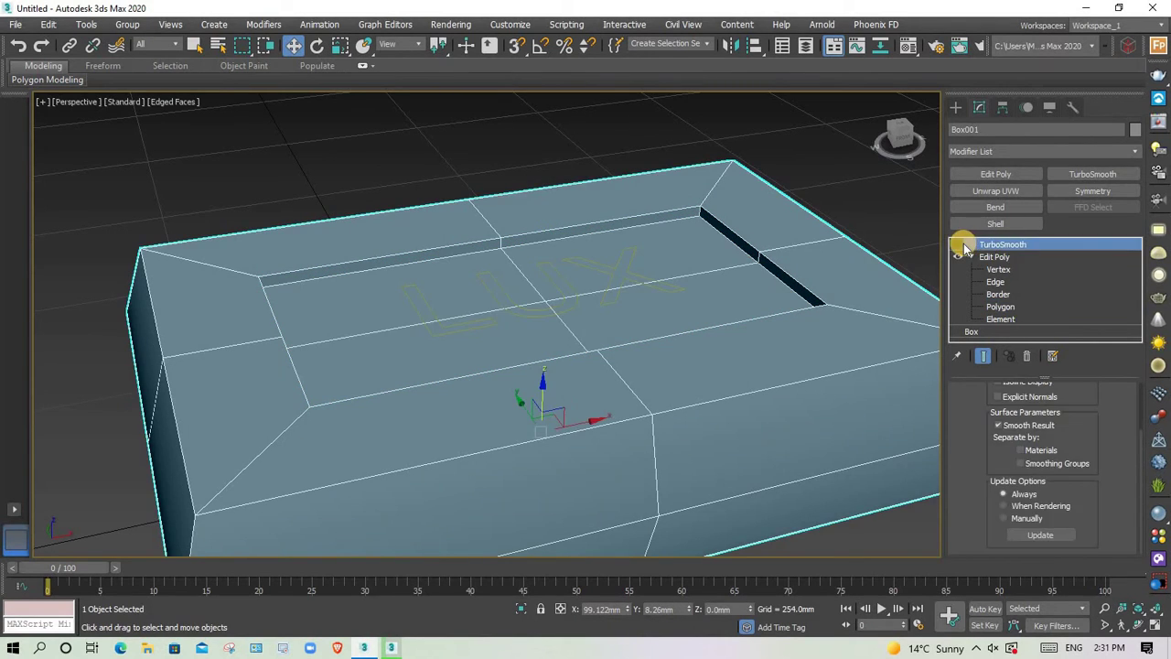
{"action": "left_click", "coordinate": [958, 245]}
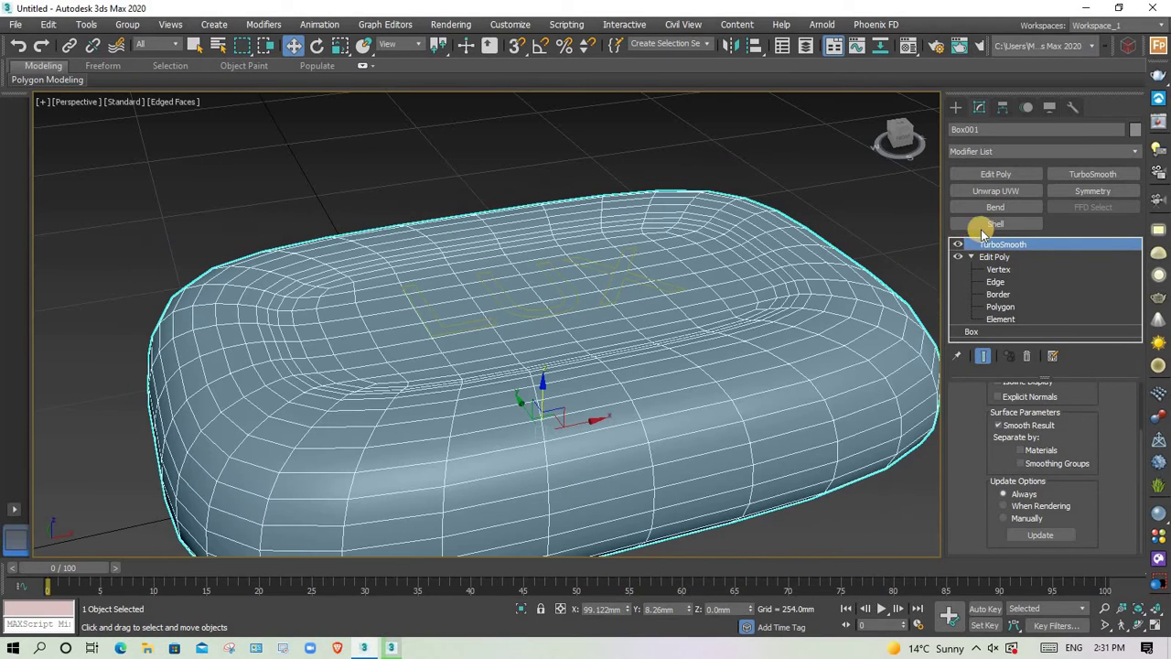
{"action": "key", "text": "F4"}
{"action": "scroll", "coordinate": [632, 343], "scroll_direction": "down", "scroll_amount": 5}
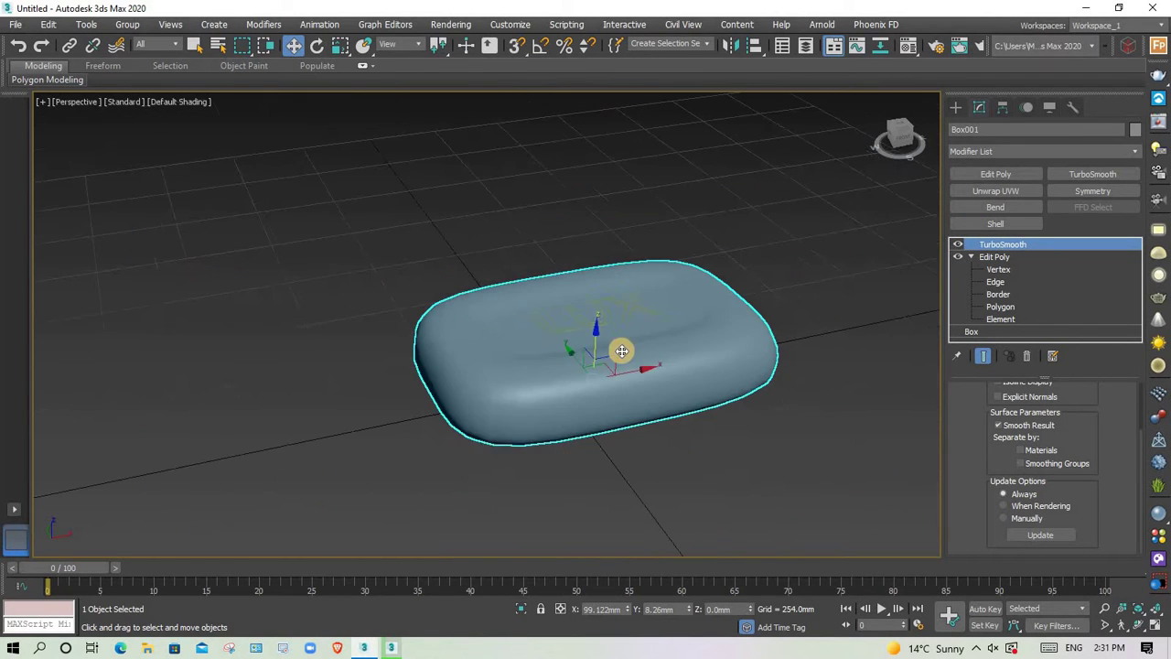
{"action": "mouse_move", "coordinate": [622, 348]}
{"action": "middle_mouse_down", "text": "alt"}
{"action": "mouse_move", "coordinate": [646, 387]}
{"action": "mouse_move", "coordinate": [636, 339]}
{"action": "middle_mouse_up", "text": "alt"}
{"action": "scroll", "coordinate": [604, 311], "scroll_direction": "up", "scroll_amount": 4}
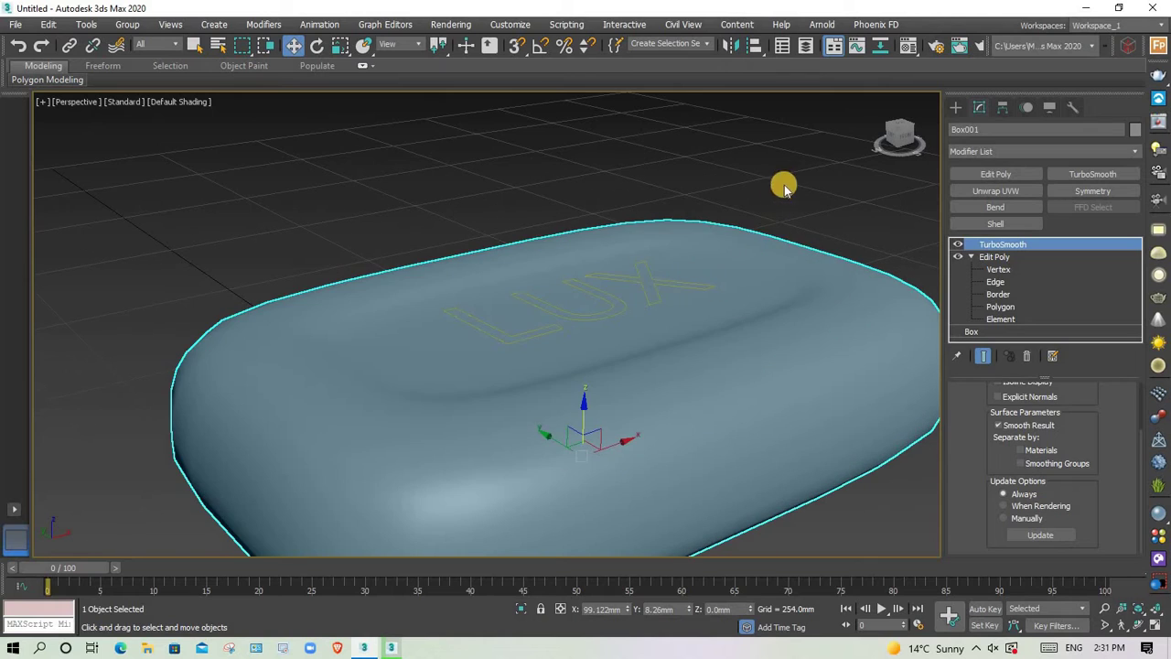
Step: Lower the LUX text about 11.138 mm into the soap, then reselect Box001
{"action": "left_click", "coordinate": [781, 183]}
{"action": "left_click", "coordinate": [625, 306]}
{"action": "left_click", "coordinate": [625, 306]}
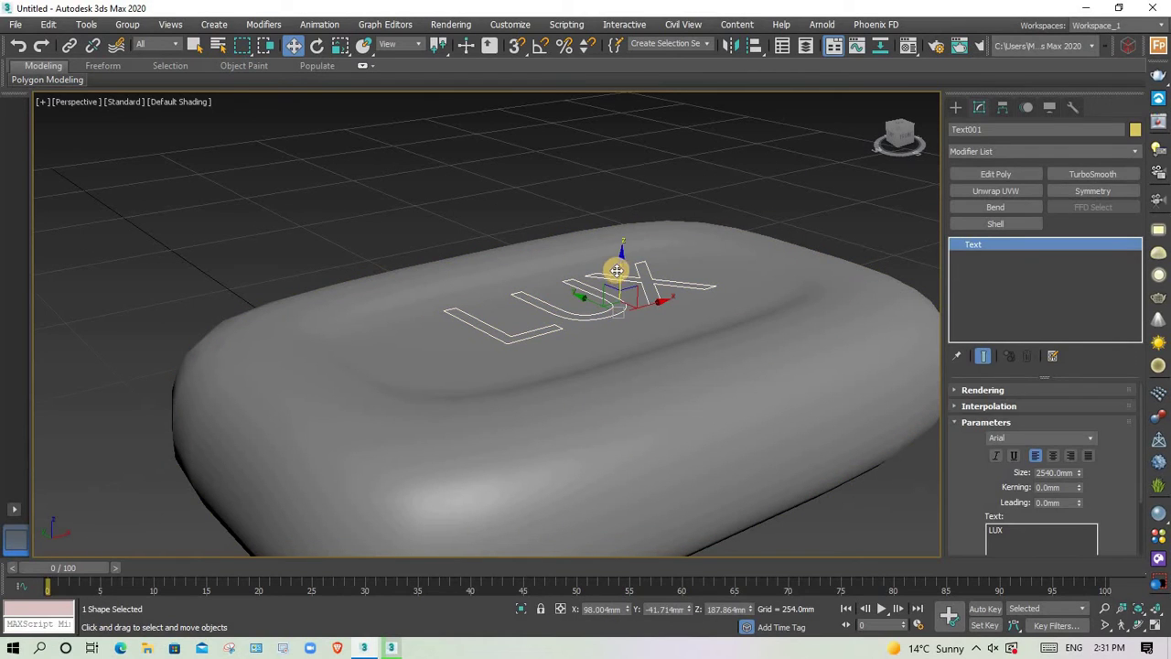
{"action": "left_click_drag", "start_coordinate": [622, 266], "coordinate": [627, 268]}
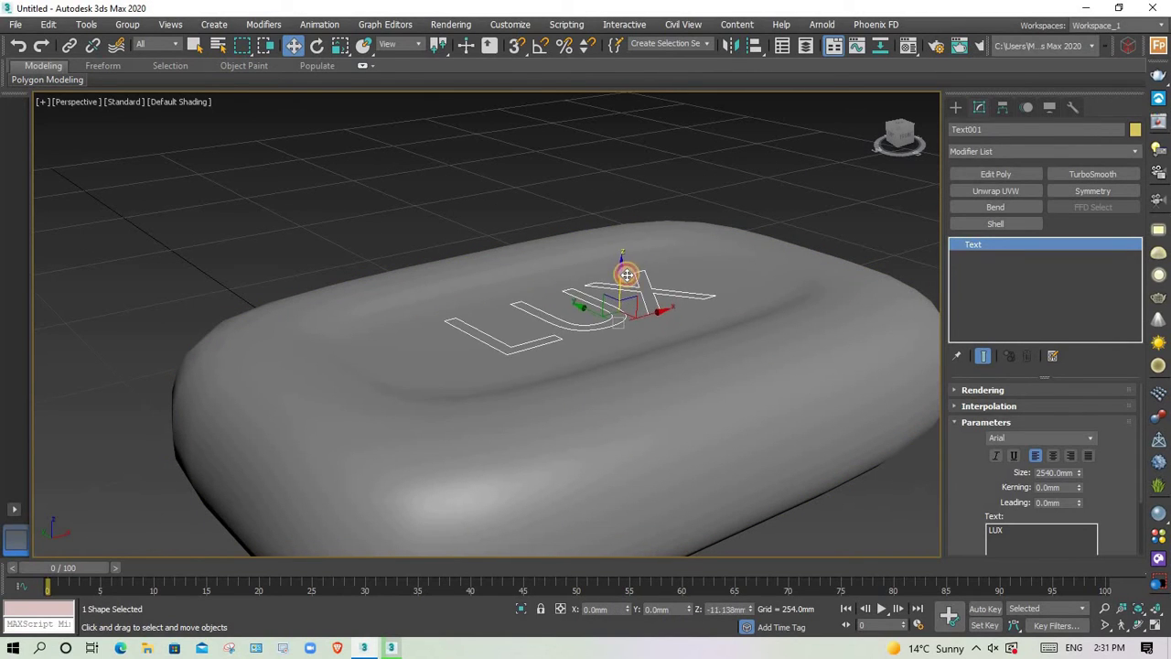
{"action": "left_click", "coordinate": [683, 190]}
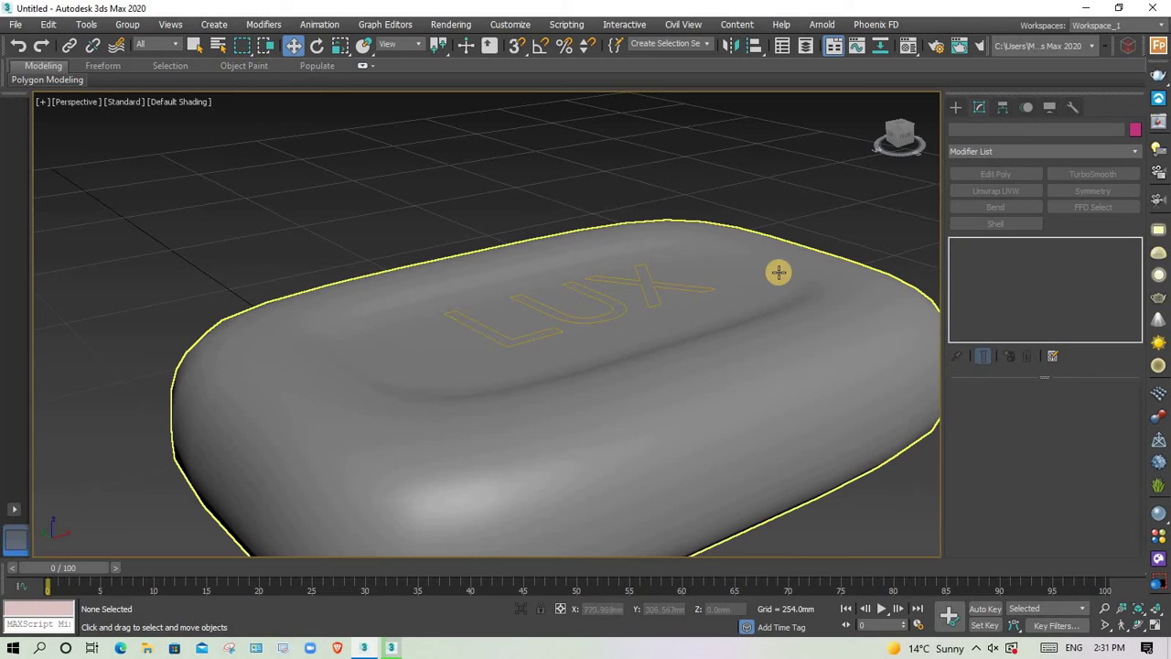
{"action": "left_click", "coordinate": [778, 272]}
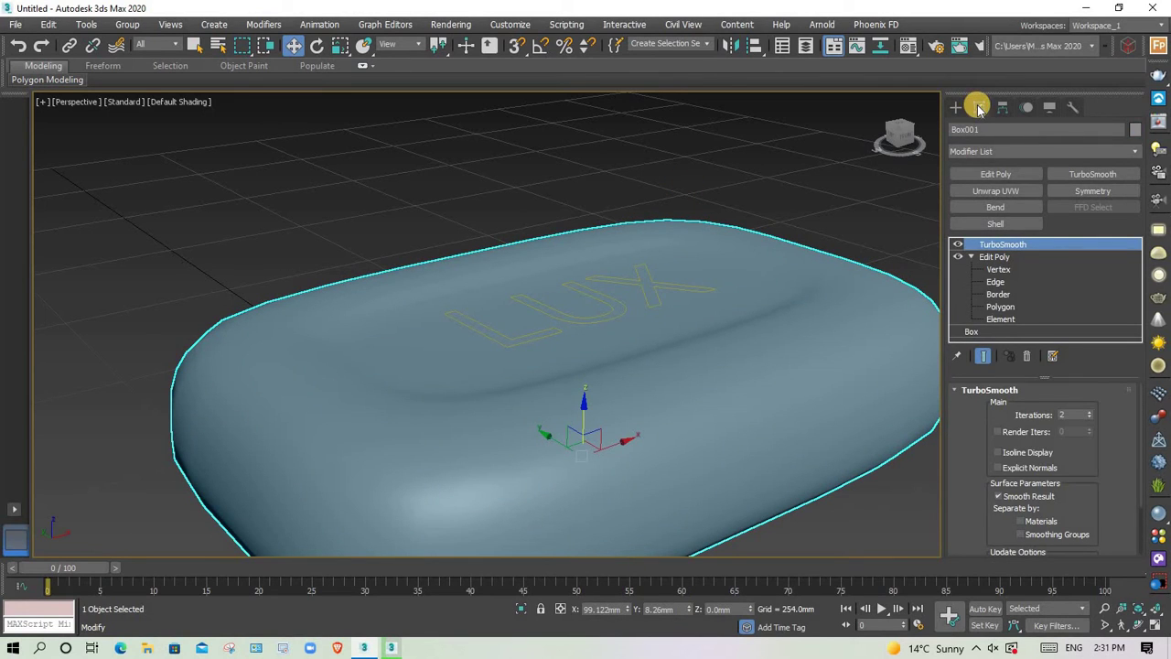
{"action": "left_click", "coordinate": [954, 108]}
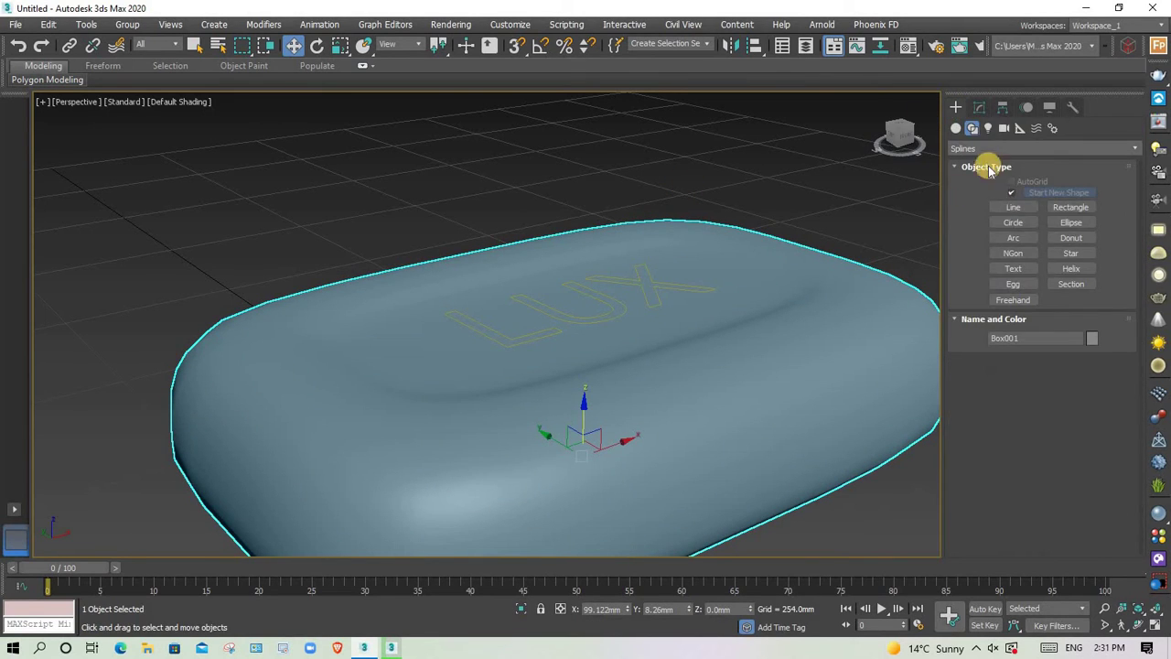
Step: Make Box001 a ShapeMerge compound with the LUX text picked as the shape
{"action": "left_click", "coordinate": [956, 129]}
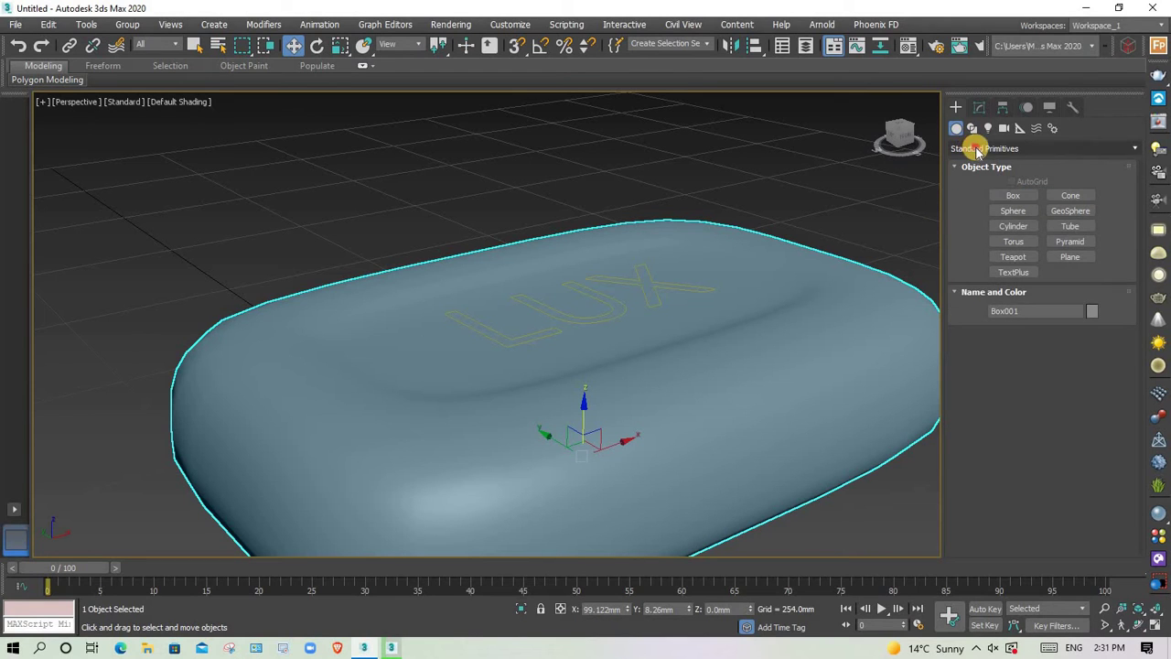
{"action": "left_click", "coordinate": [983, 148]}
{"action": "left_click", "coordinate": [996, 190]}
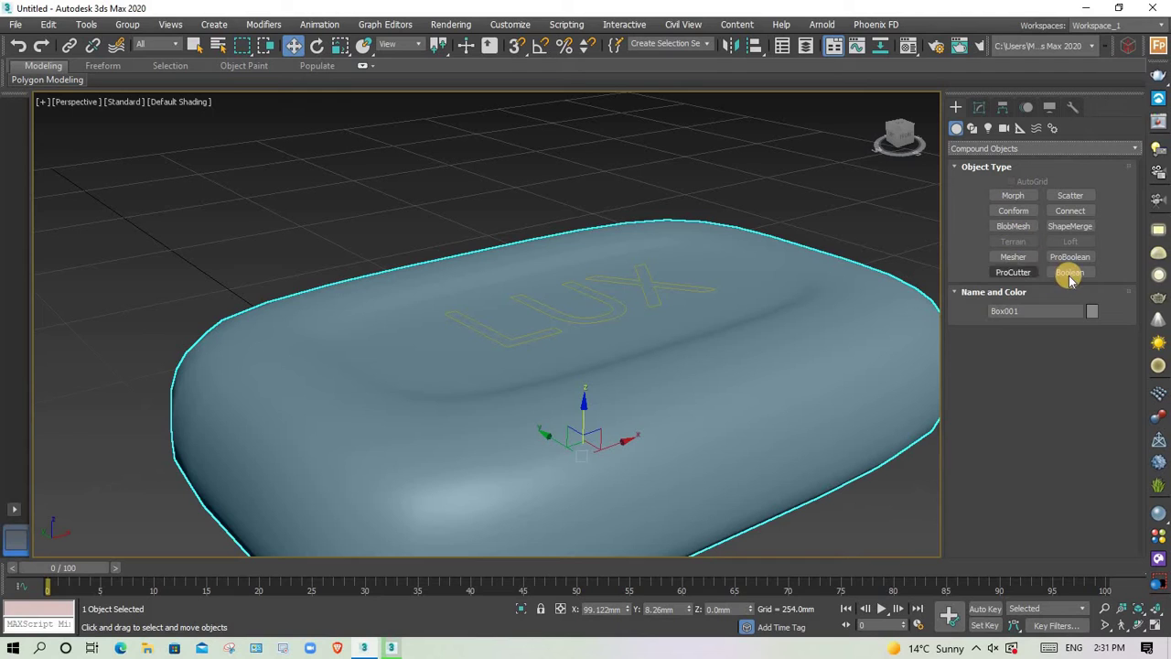
{"action": "left_click", "coordinate": [1083, 227]}
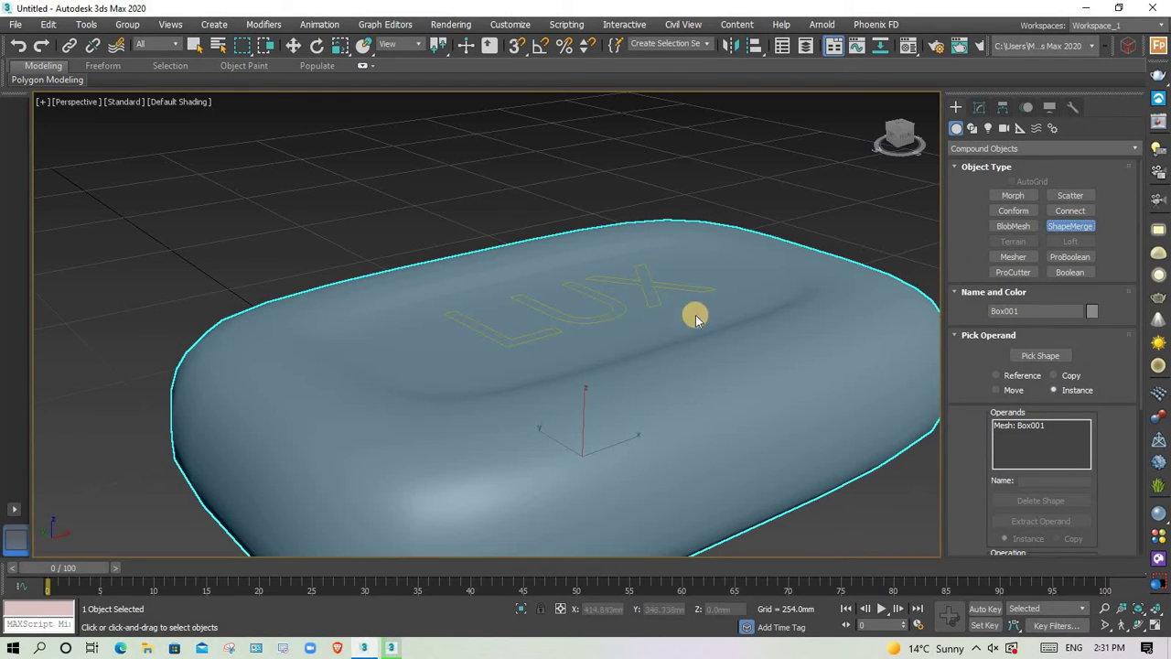
{"action": "left_click", "coordinate": [1034, 356]}
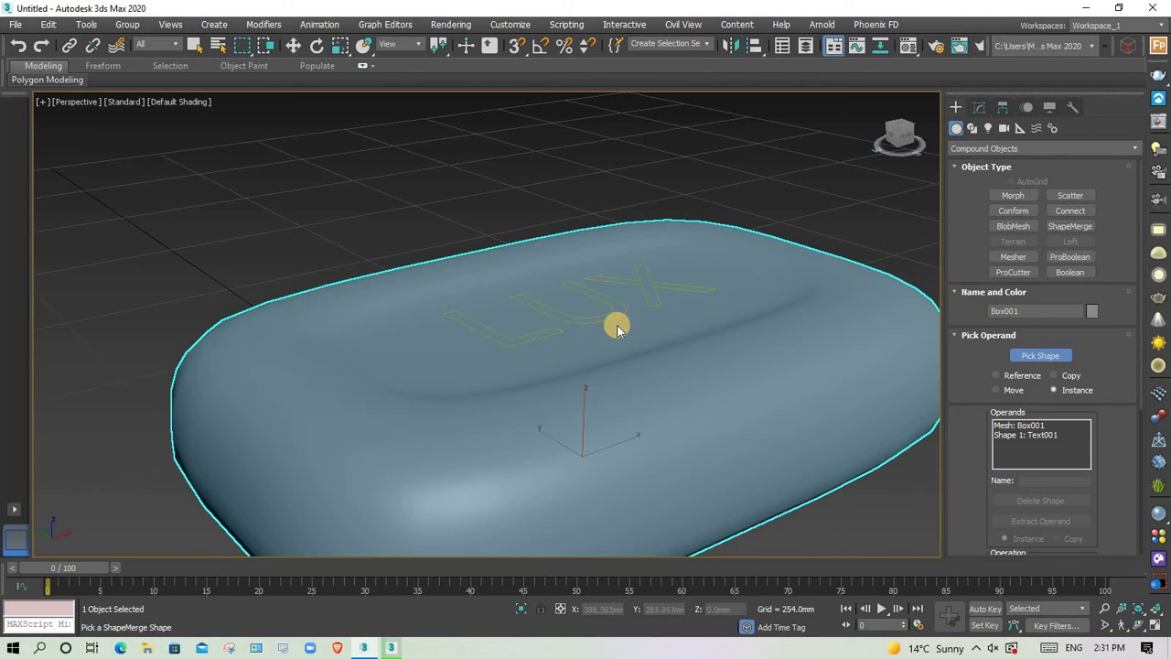
{"action": "key", "text": "F4"}
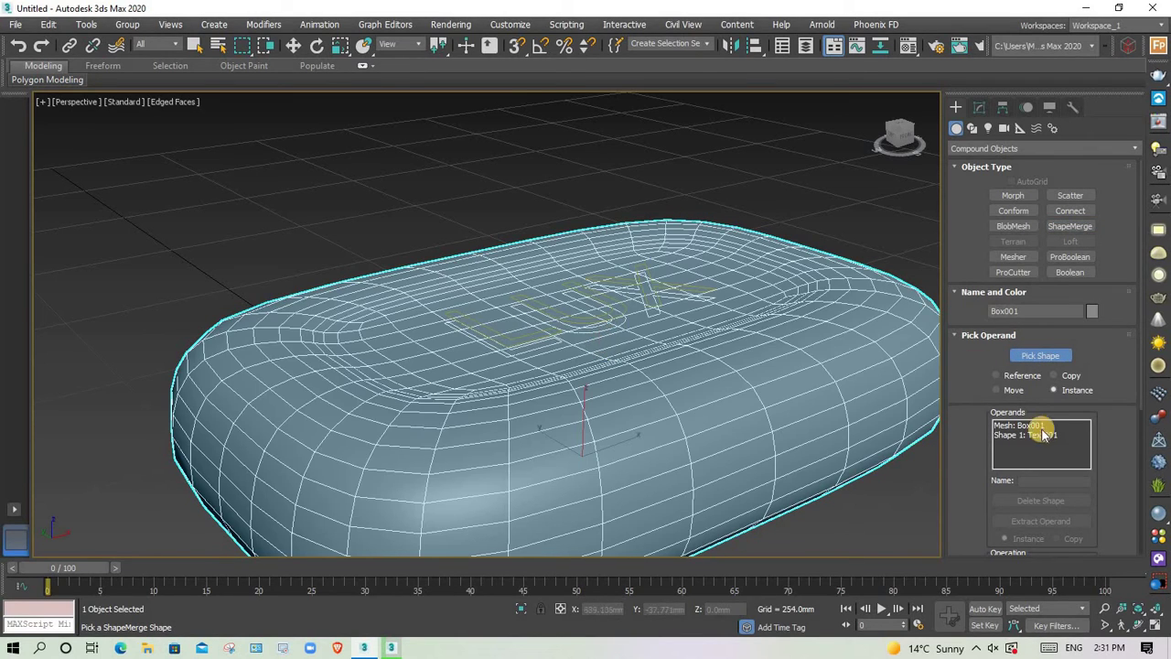
{"action": "left_click", "coordinate": [1034, 356]}
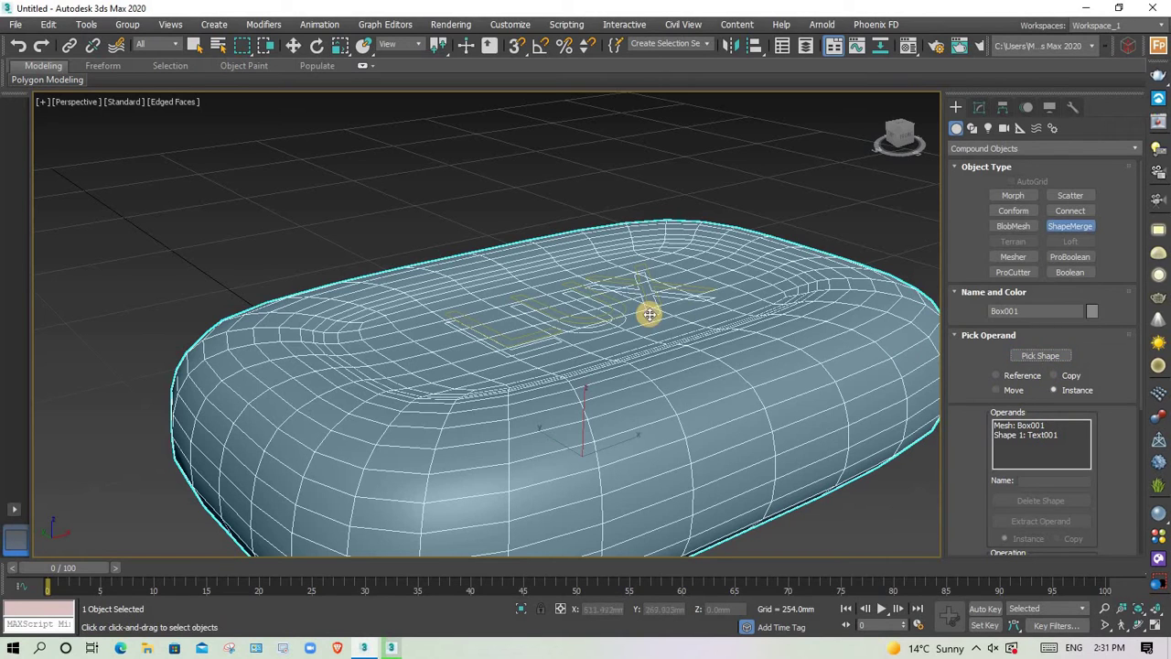
Step: Move the LUX text to inspect the imprint, undo the move, and reselect the box
{"action": "key", "text": "w"}
{"action": "left_click", "coordinate": [629, 304]}
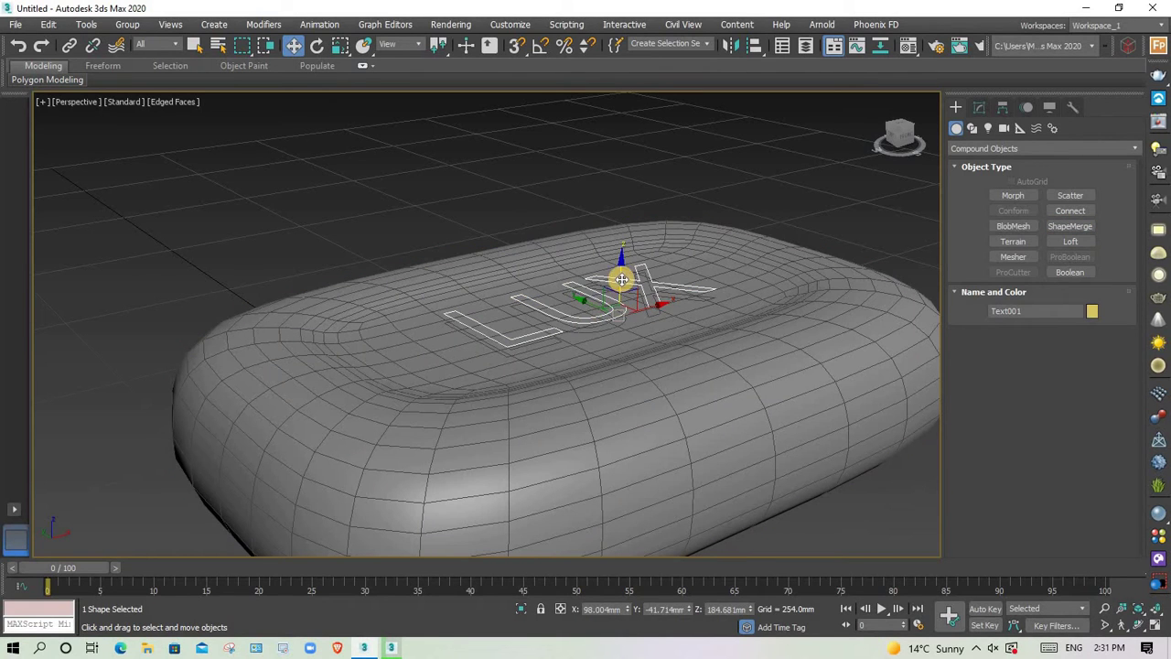
{"action": "left_click_drag", "start_coordinate": [621, 279], "coordinate": [627, 113]}
{"action": "key", "text": "ctrl+z"}
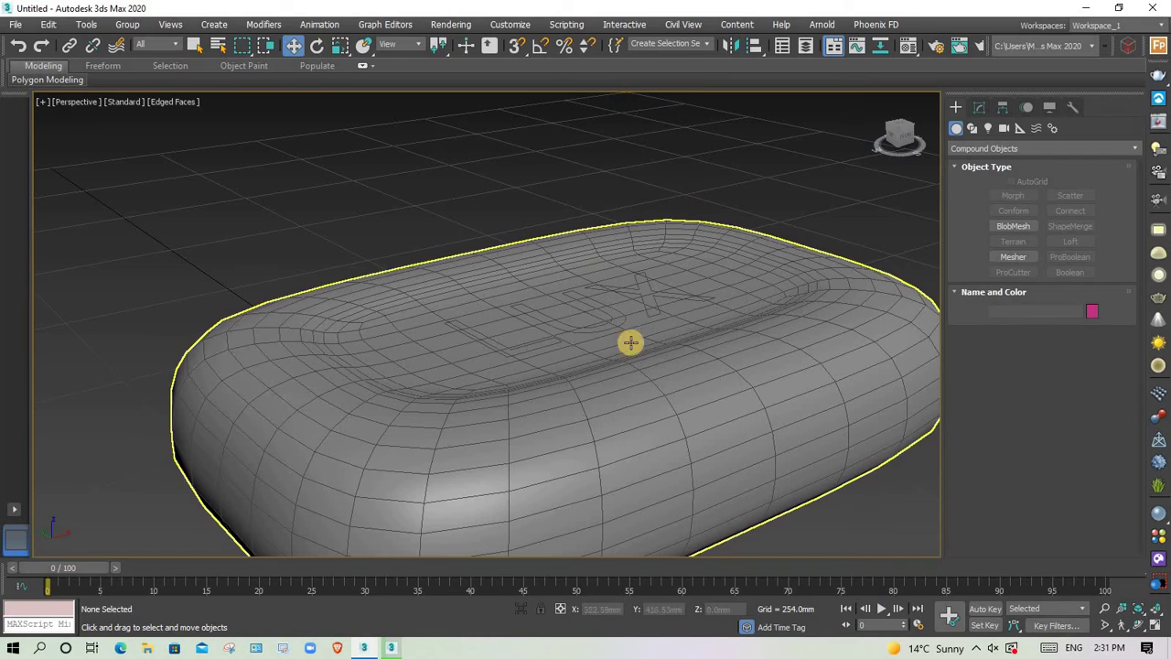
{"action": "mouse_move", "coordinate": [638, 307]}
{"action": "middle_mouse_down", "text": "alt"}
{"action": "mouse_move", "coordinate": [583, 354]}
{"action": "mouse_move", "coordinate": [607, 282]}
{"action": "middle_mouse_up", "text": "alt"}
{"action": "left_click", "coordinate": [607, 282]}
Step: Add an Edit Poly modifier above ShapeMerge at Polygon level with the LUX faces selected
{"action": "left_click", "coordinate": [979, 107]}
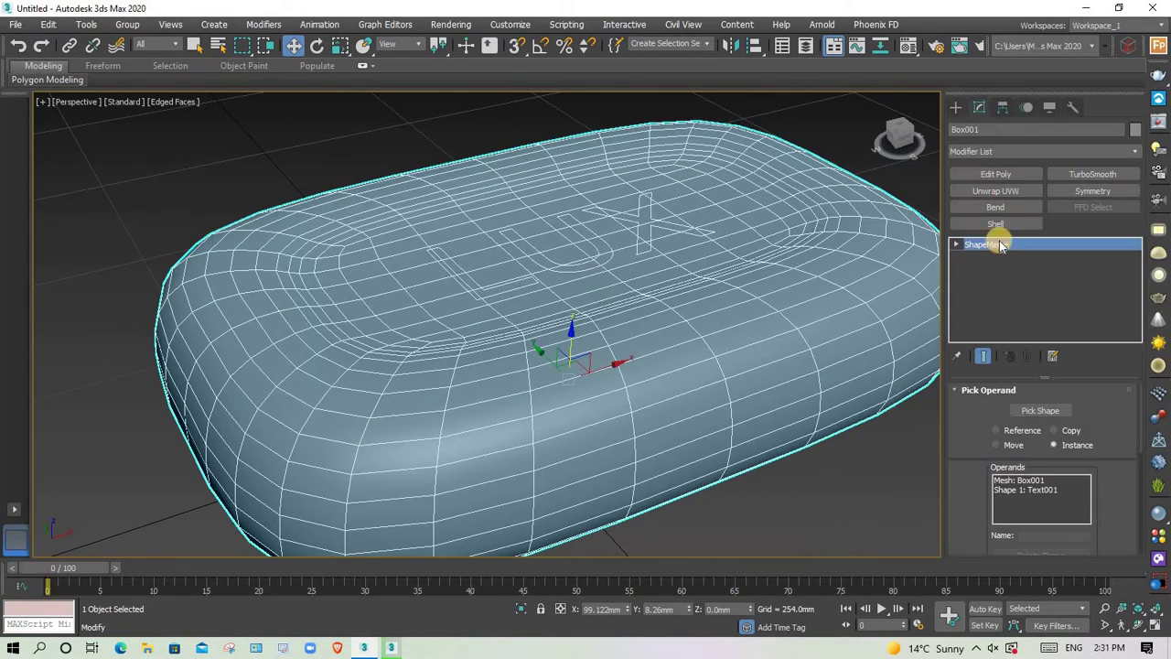
{"action": "left_click", "coordinate": [1004, 173]}
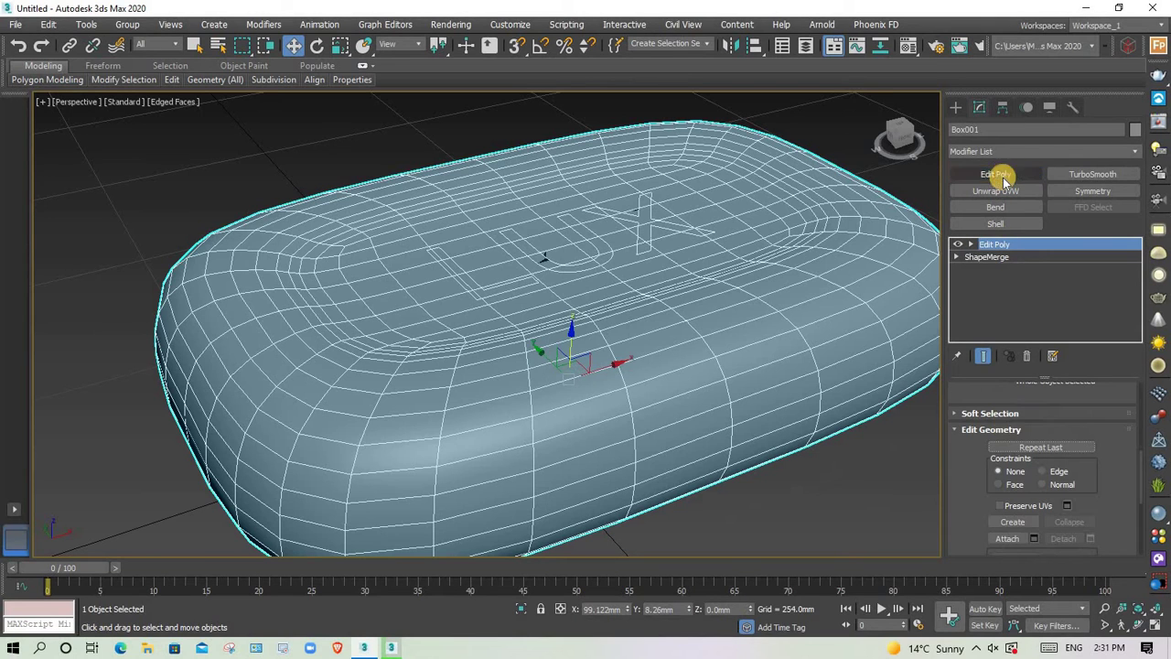
{"action": "left_click", "coordinate": [971, 244]}
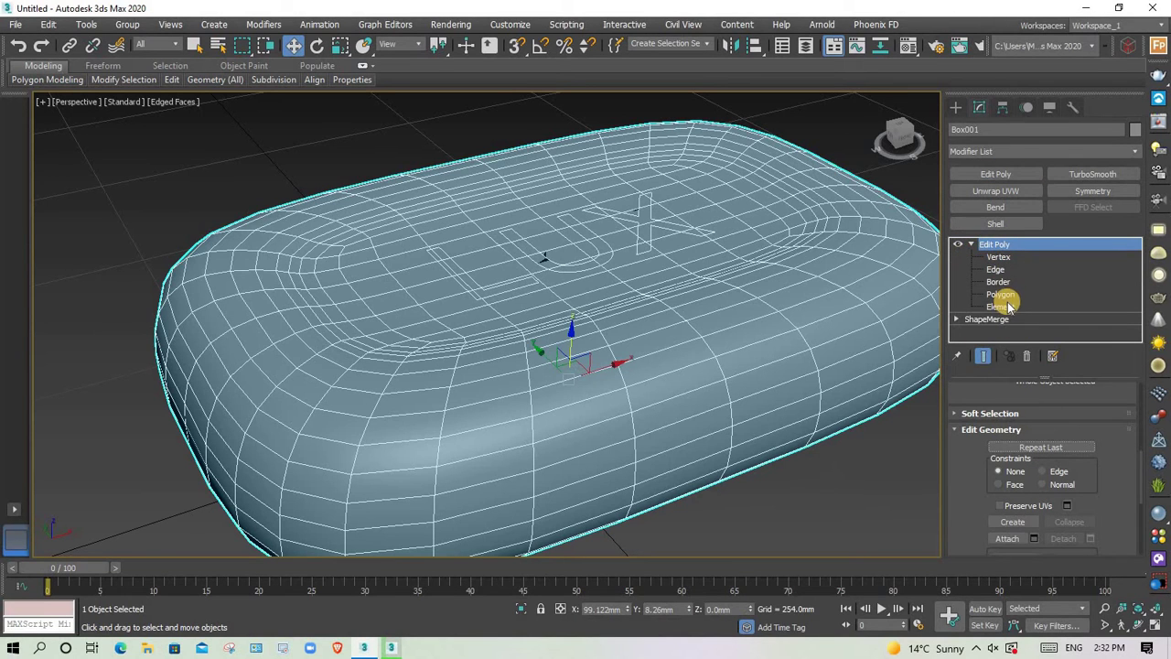
{"action": "left_click", "coordinate": [1005, 294]}
{"action": "scroll", "coordinate": [559, 265], "scroll_direction": "up", "scroll_amount": 1}
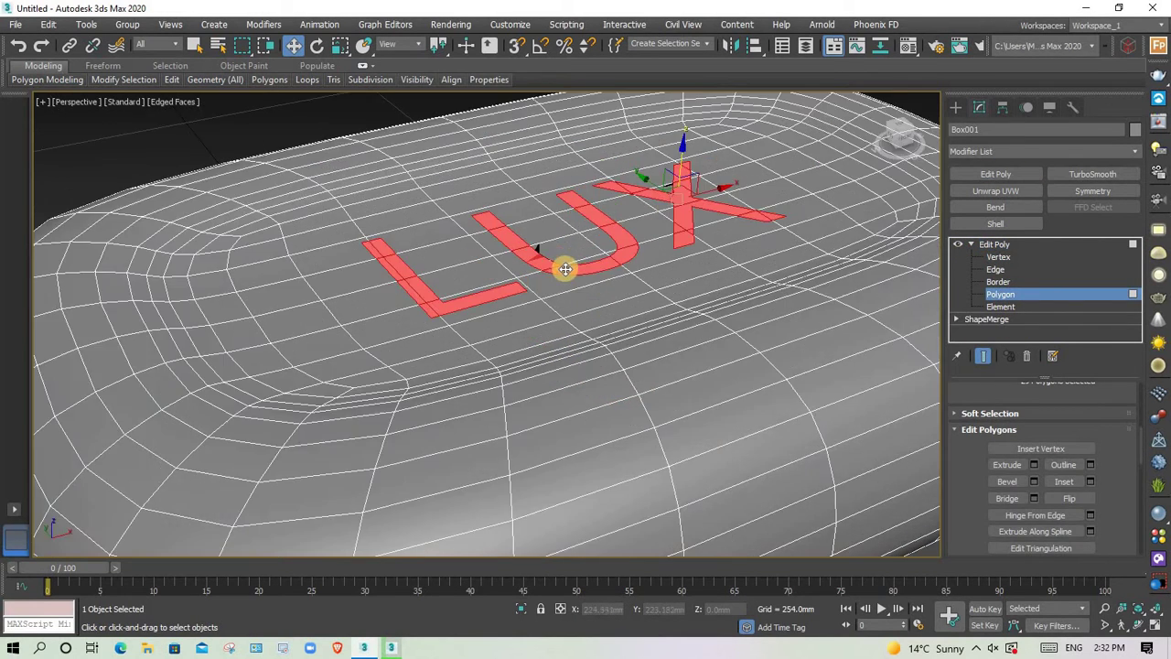
{"action": "scroll", "coordinate": [560, 267], "scroll_direction": "up", "scroll_amount": 2}
{"action": "scroll", "coordinate": [638, 245], "scroll_direction": "down", "scroll_amount": 1}
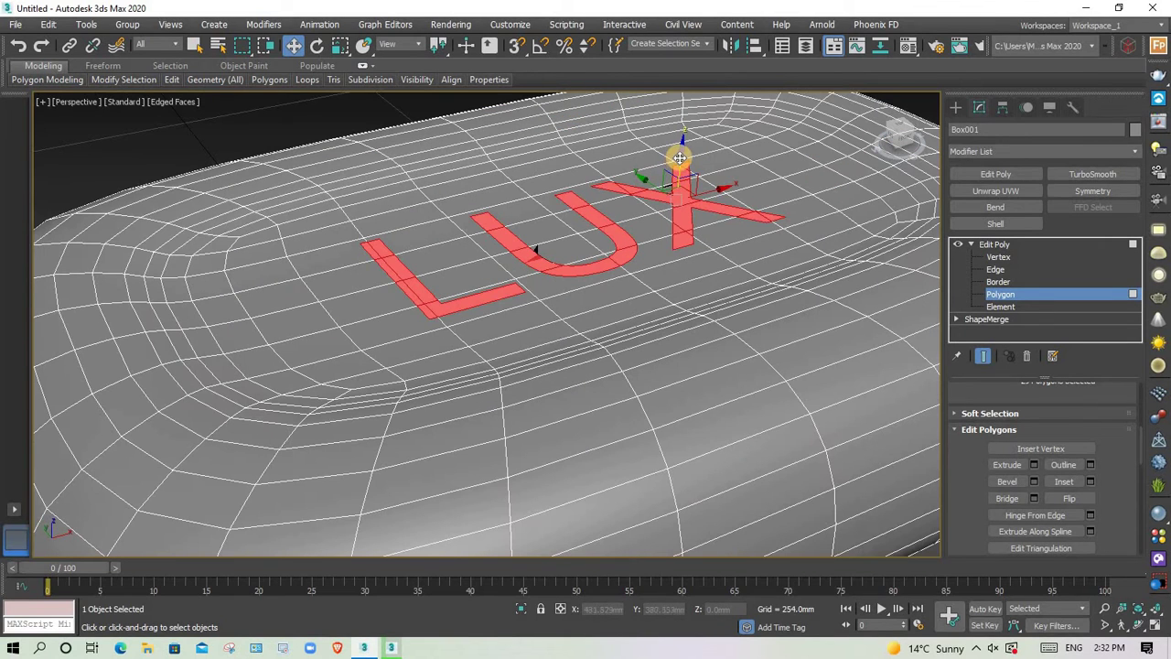
Step: Try lowering the LUX letter faces, dismiss the clone prompts, then delete the faces
{"action": "left_click_drag", "start_coordinate": [680, 157], "coordinate": [693, 168]}
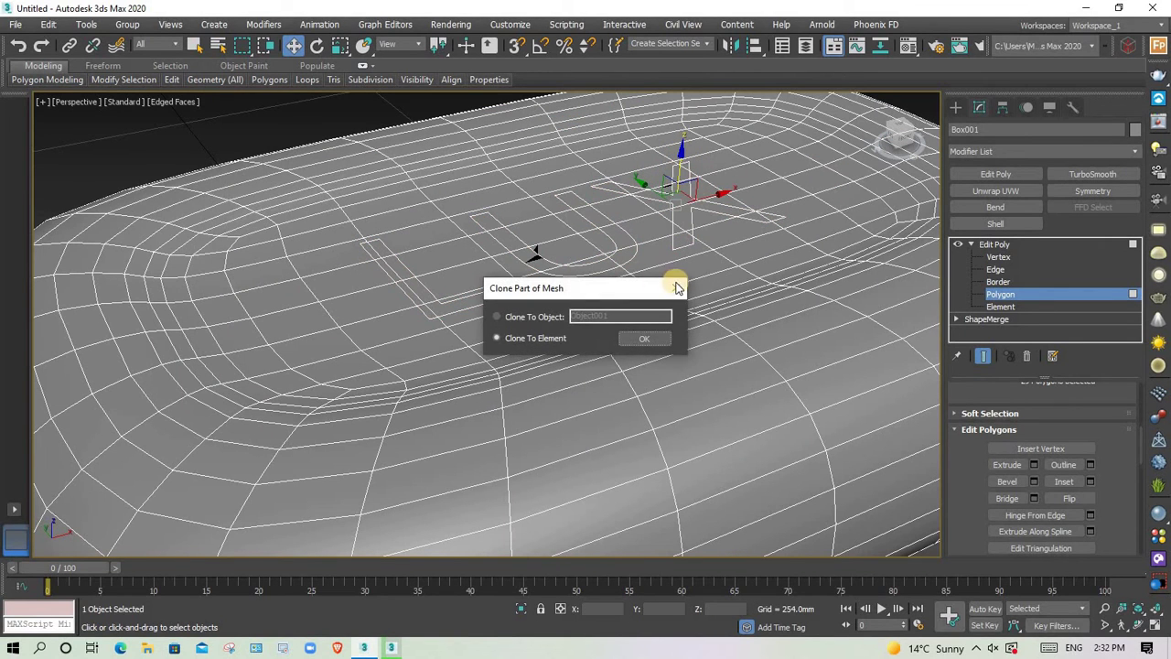
{"action": "key", "text": "Return"}
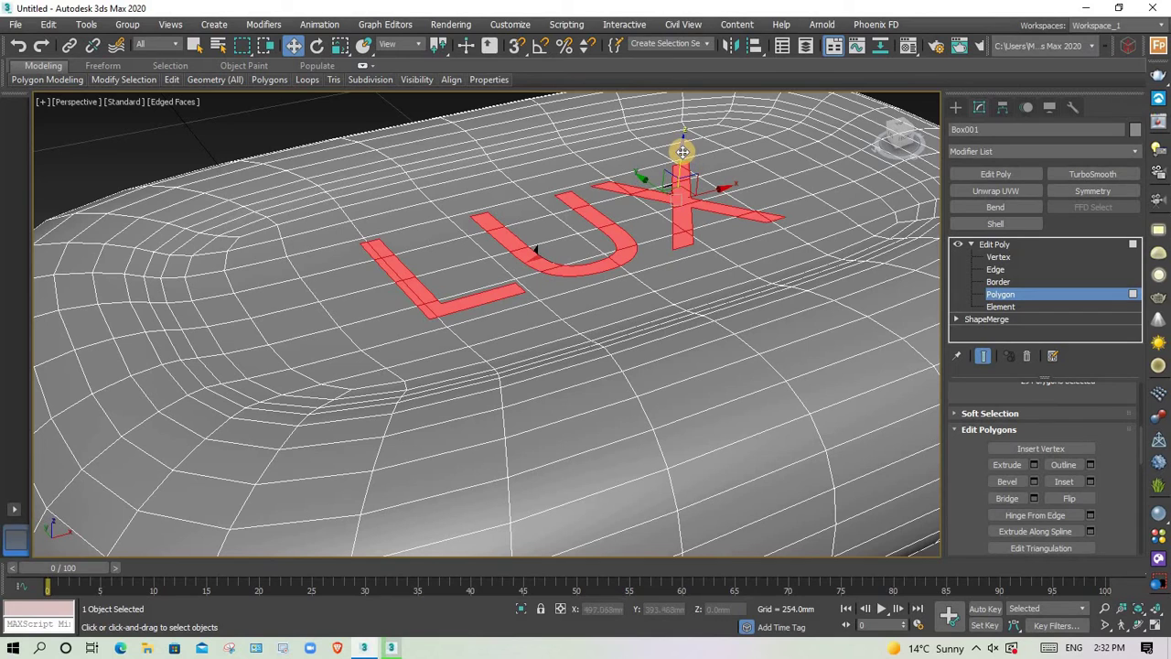
{"action": "left_click_drag", "start_coordinate": [681, 152], "coordinate": [680, 157], "text": "shift"}
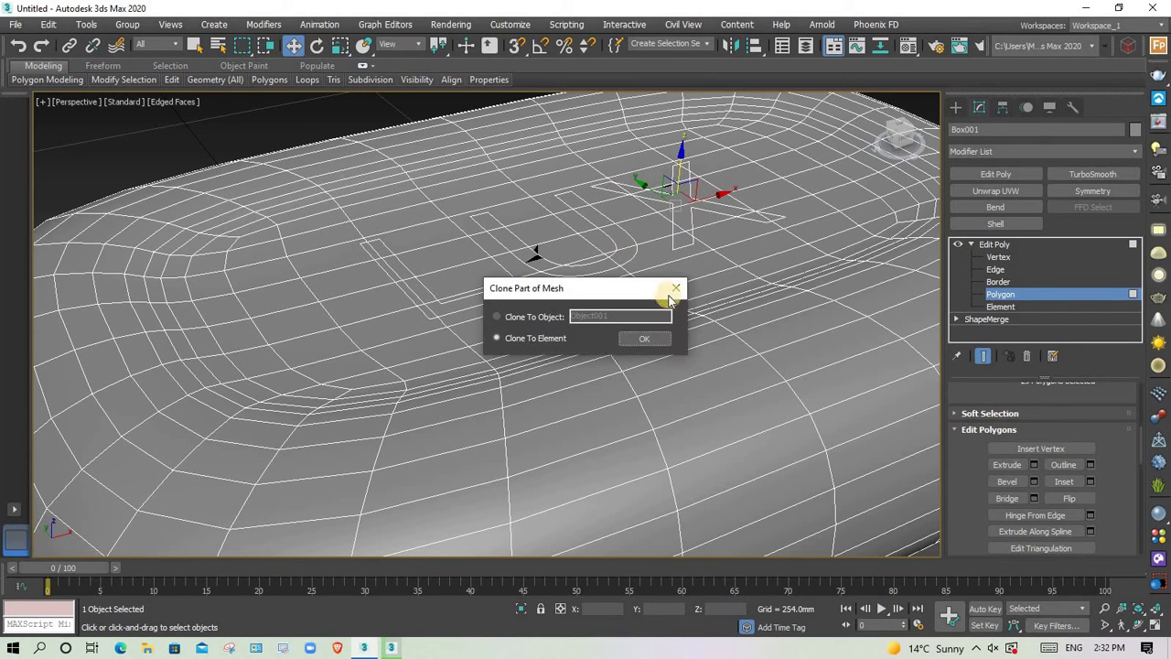
{"action": "left_click", "coordinate": [674, 289]}
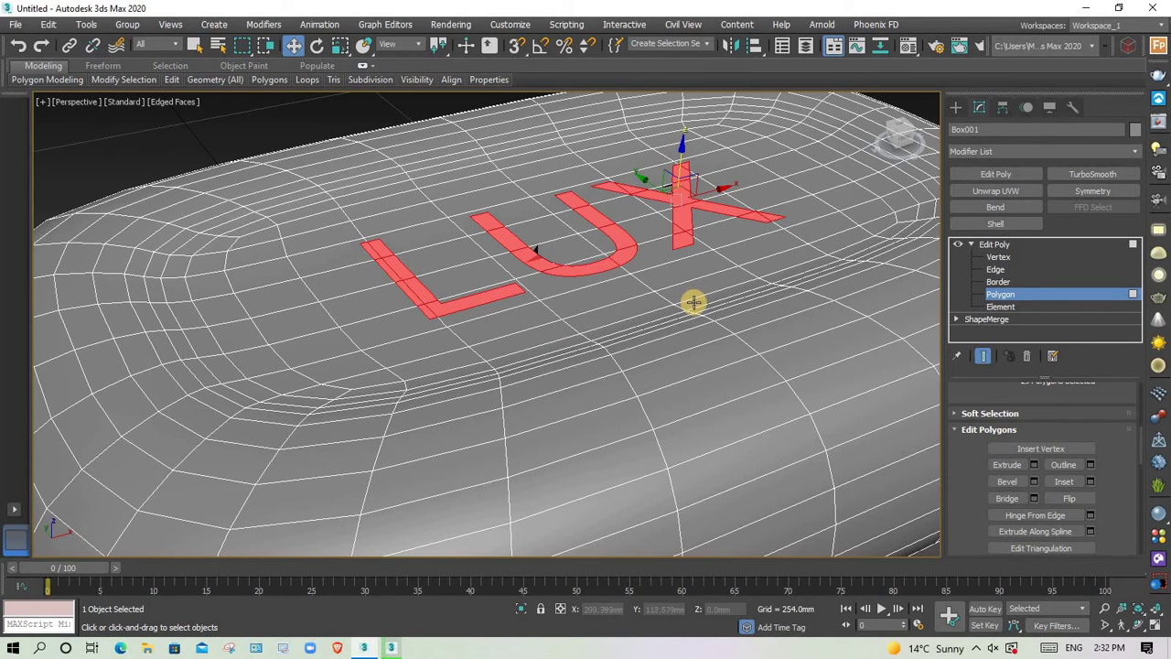
{"action": "key", "text": "ctrl+d"}
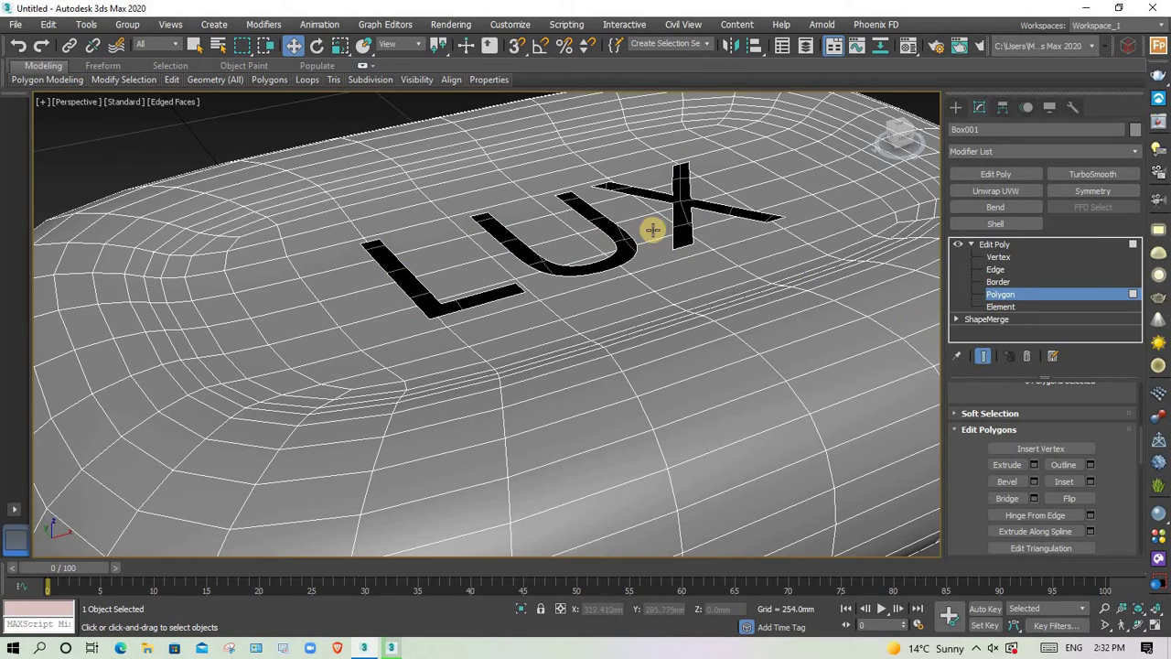
Step: Push the LUX letter hole borders down in Z and cap them to engrave the letters
{"action": "left_click", "coordinate": [1002, 282]}
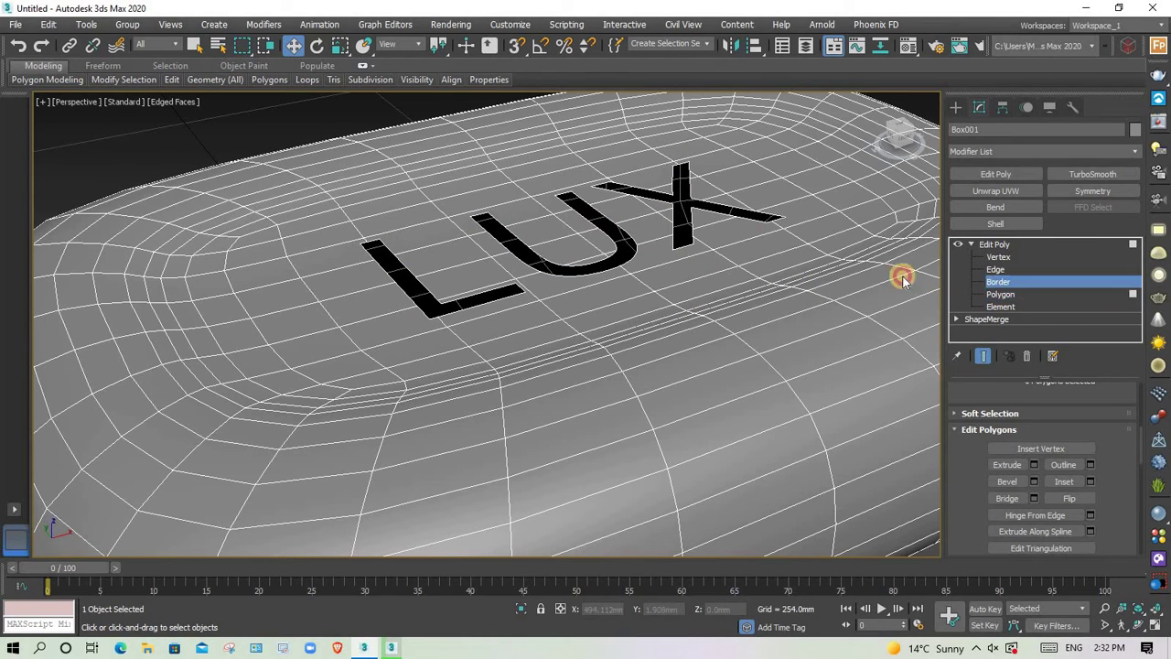
{"action": "left_click_drag", "start_coordinate": [383, 302], "coordinate": [394, 303]}
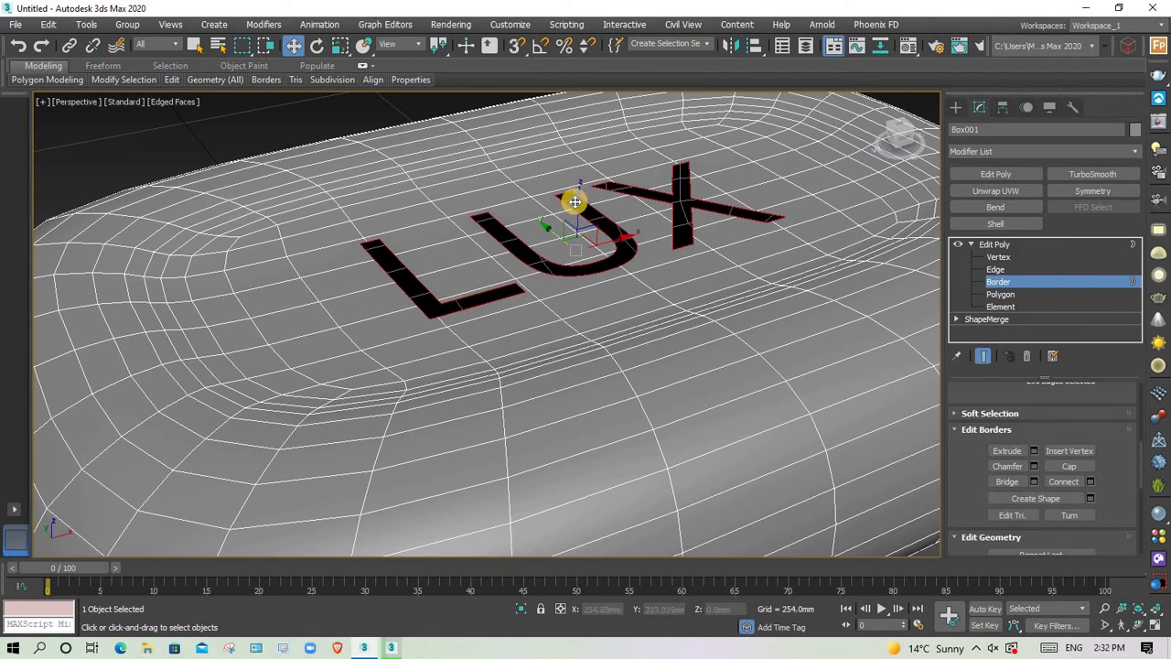
{"action": "left_click_drag", "start_coordinate": [579, 201], "coordinate": [581, 216], "text": "shift"}
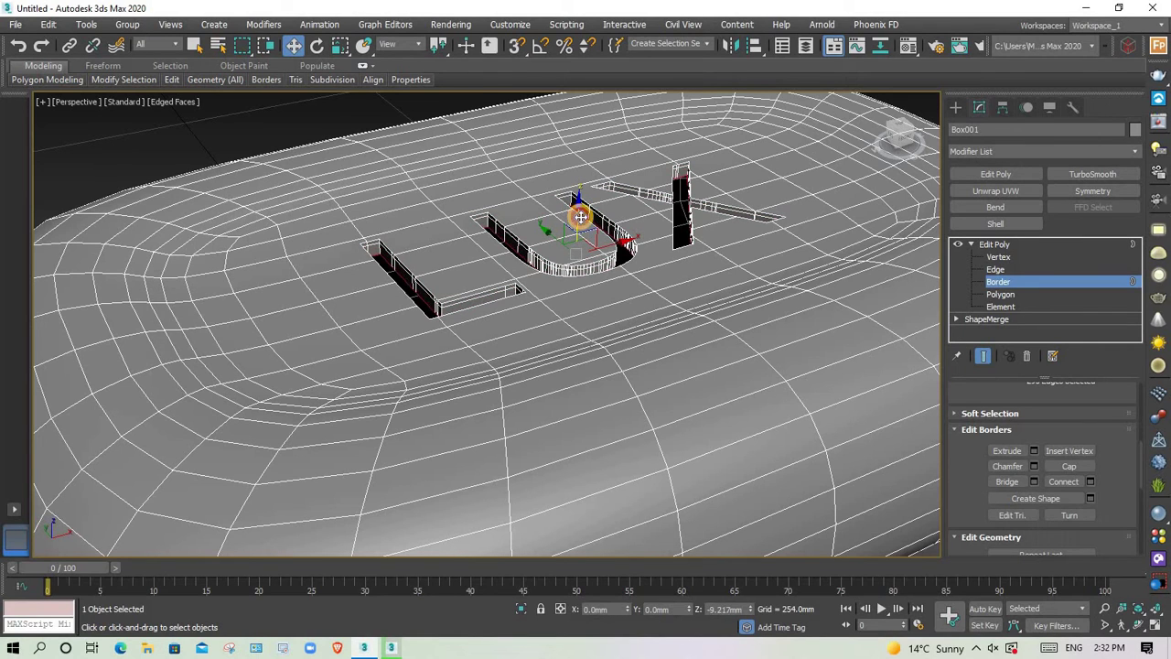
{"action": "left_click", "coordinate": [1067, 464]}
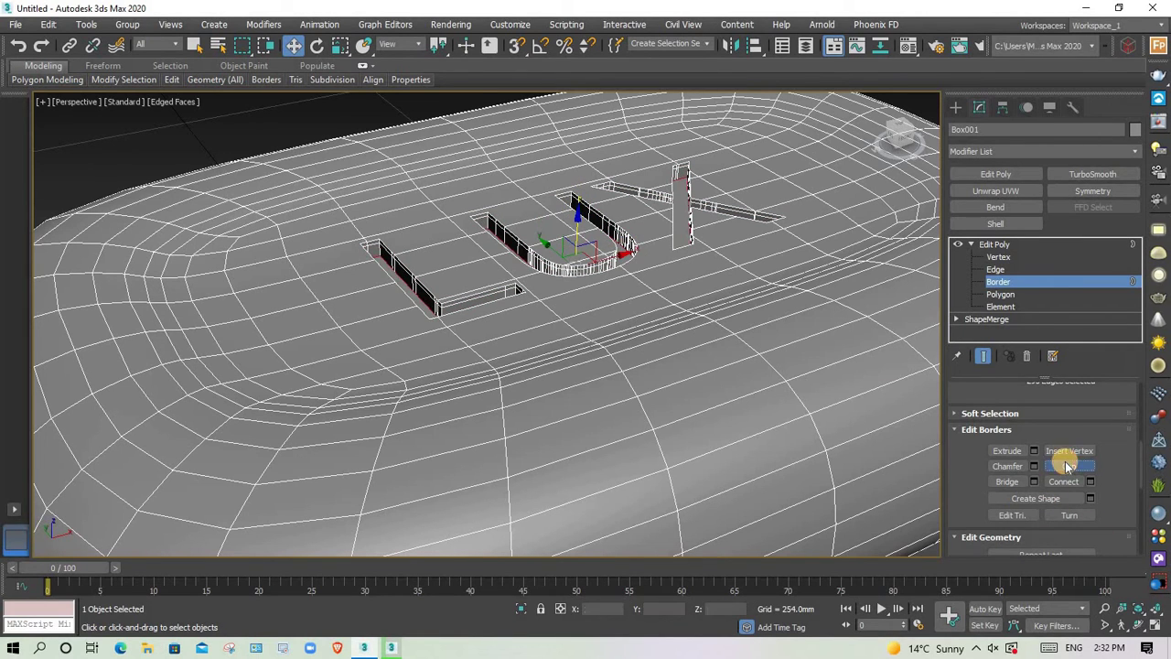
{"action": "left_click", "coordinate": [578, 320]}
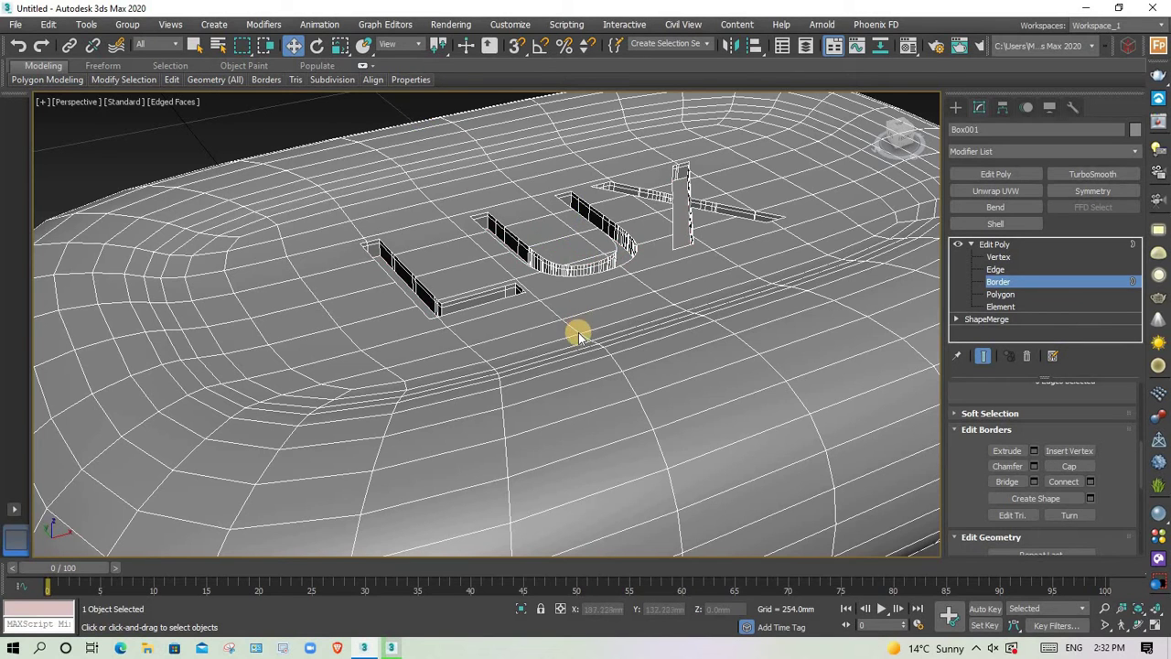
{"action": "key", "text": "F4"}
{"action": "mouse_move", "coordinate": [591, 335]}
{"action": "middle_mouse_down", "text": "alt"}
{"action": "mouse_move", "coordinate": [649, 363]}
{"action": "mouse_move", "coordinate": [667, 431]}
{"action": "mouse_move", "coordinate": [625, 392]}
{"action": "mouse_move", "coordinate": [631, 372]}
{"action": "middle_mouse_up", "text": "alt"}
{"action": "scroll", "coordinate": [632, 372], "scroll_direction": "down", "scroll_amount": 5}
{"action": "mouse_move", "coordinate": [725, 346]}
{"action": "middle_mouse_down", "text": "alt"}
{"action": "mouse_move", "coordinate": [631, 368]}
{"action": "mouse_move", "coordinate": [792, 444]}
{"action": "middle_mouse_up", "text": "alt"}
{"action": "scroll", "coordinate": [629, 369], "scroll_direction": "up", "scroll_amount": 4}
Step: Exit sub-object mode and set the soap bar's object colour to light lavender-pink
{"action": "left_click", "coordinate": [1024, 282]}
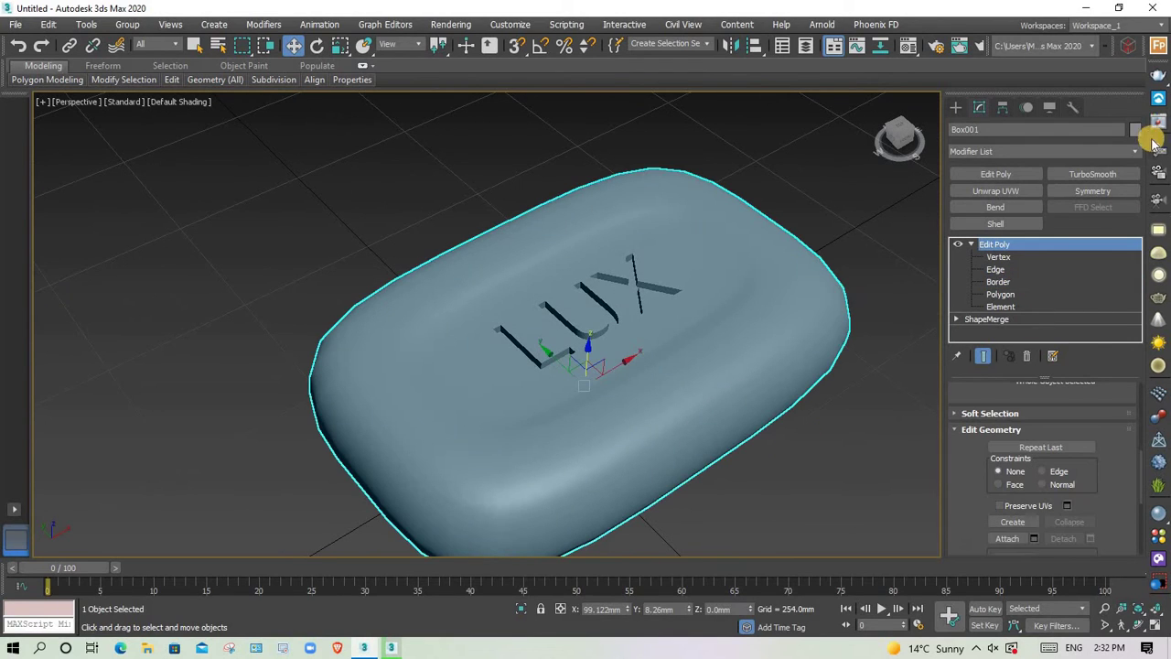
{"action": "left_click", "coordinate": [1141, 126]}
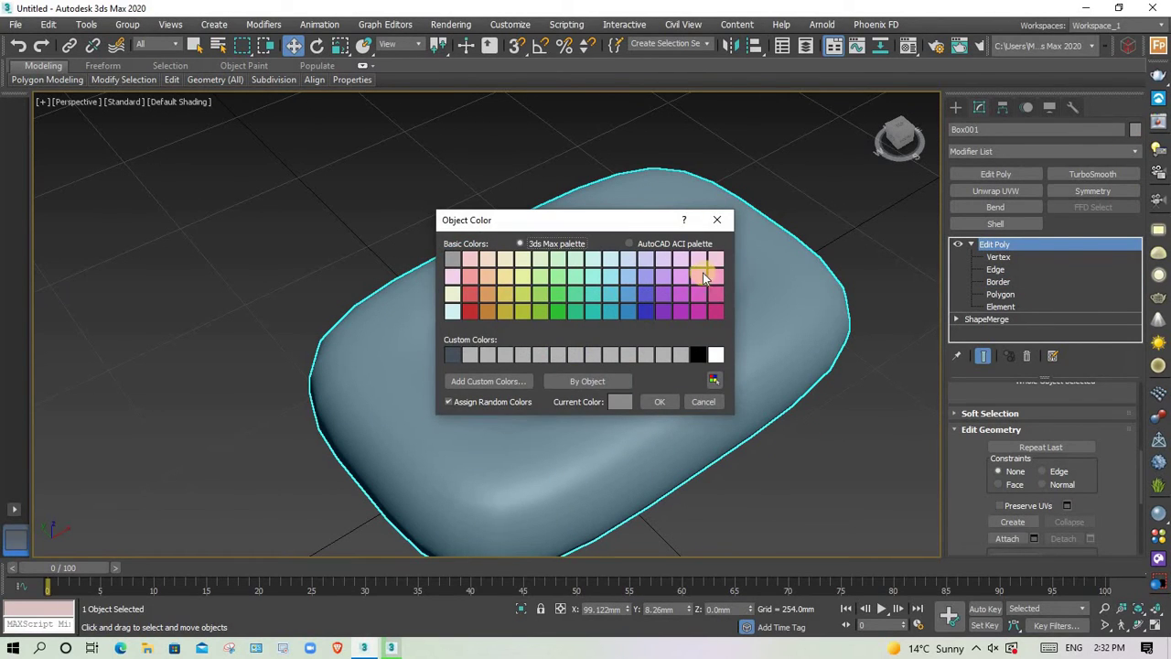
{"action": "left_click", "coordinate": [699, 266]}
{"action": "left_click", "coordinate": [656, 401]}
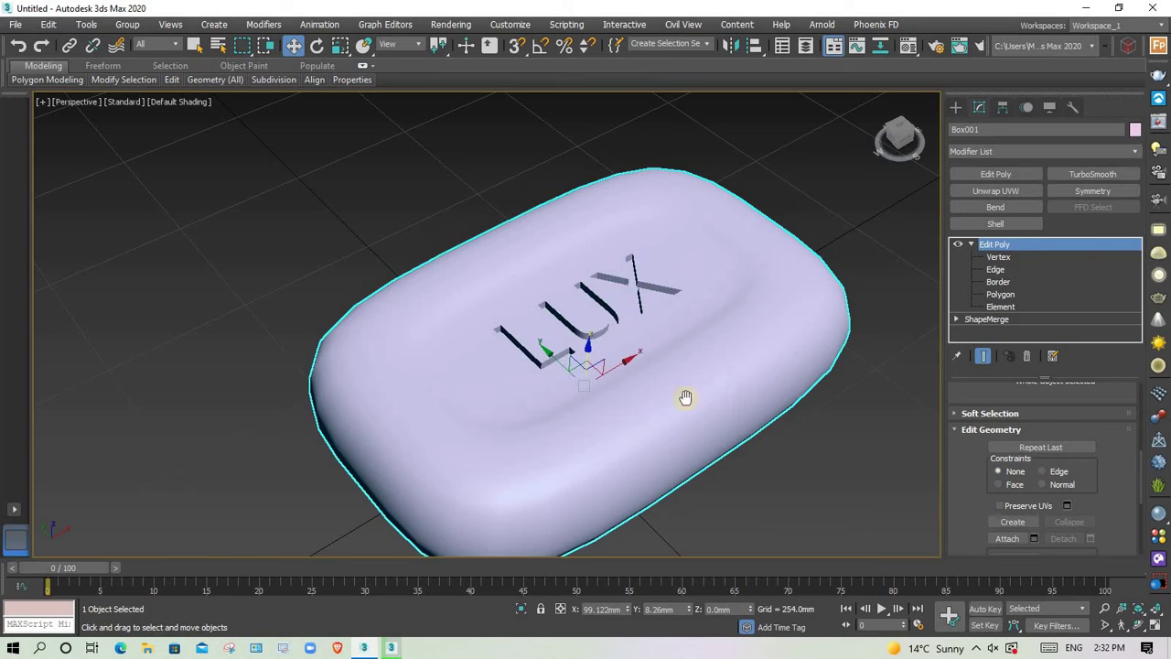
{"action": "mouse_move", "coordinate": [685, 397]}
{"action": "middle_mouse_down"}
{"action": "mouse_move", "coordinate": [669, 387]}
{"action": "mouse_move", "coordinate": [684, 417]}
{"action": "middle_mouse_up"}
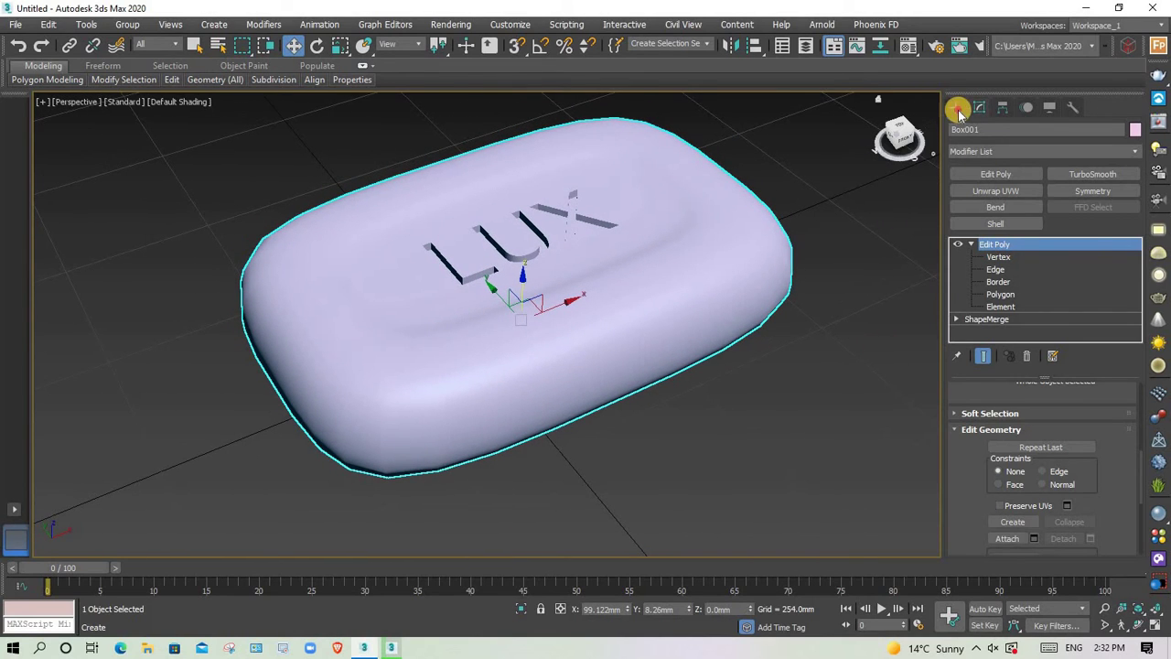
{"action": "left_click", "coordinate": [959, 112]}
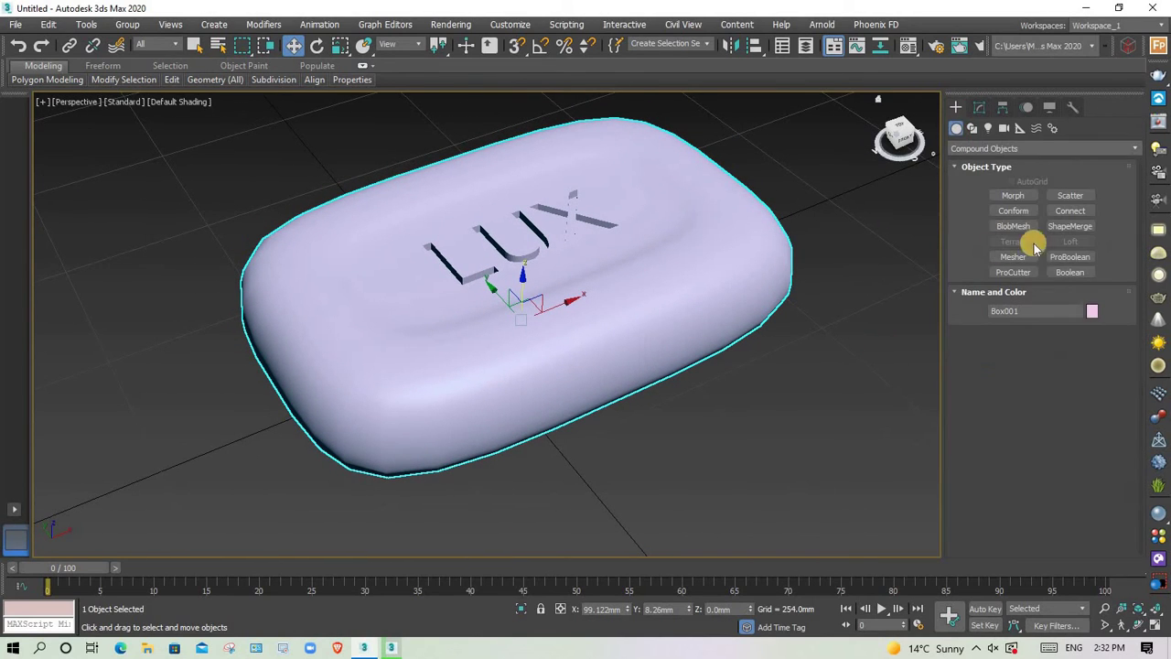
{"action": "left_click", "coordinate": [977, 107]}
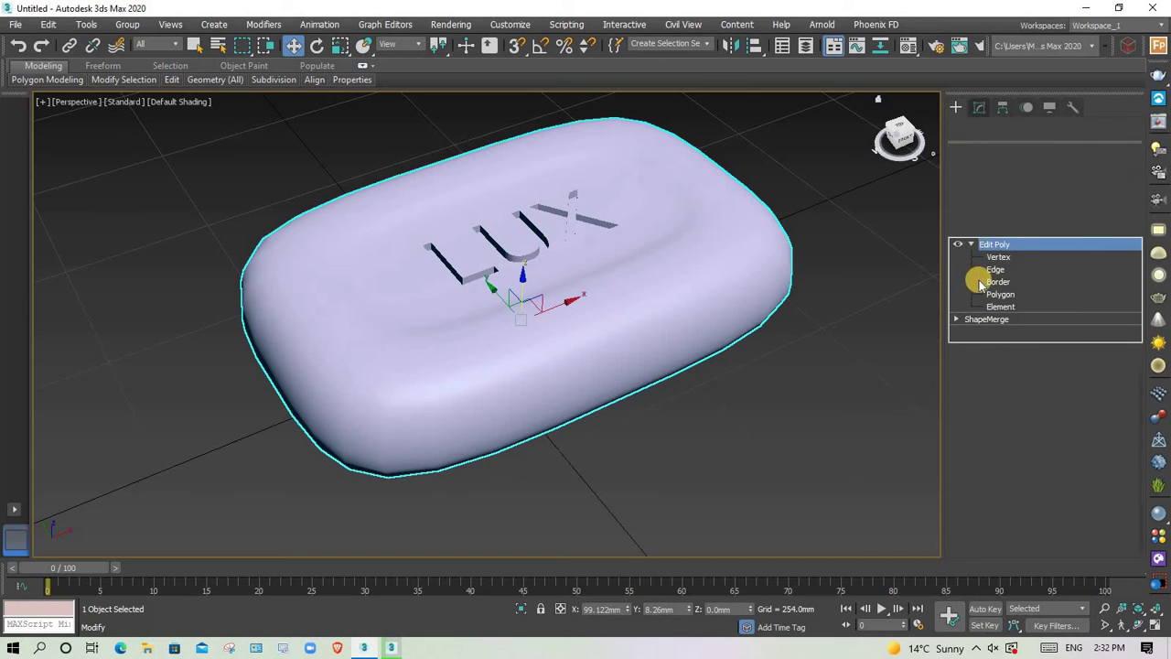
{"action": "left_click", "coordinate": [961, 112]}
Step: Draw a standard Plane of about 3520 × 3875 mm under the soap bar
{"action": "left_click", "coordinate": [968, 149]}
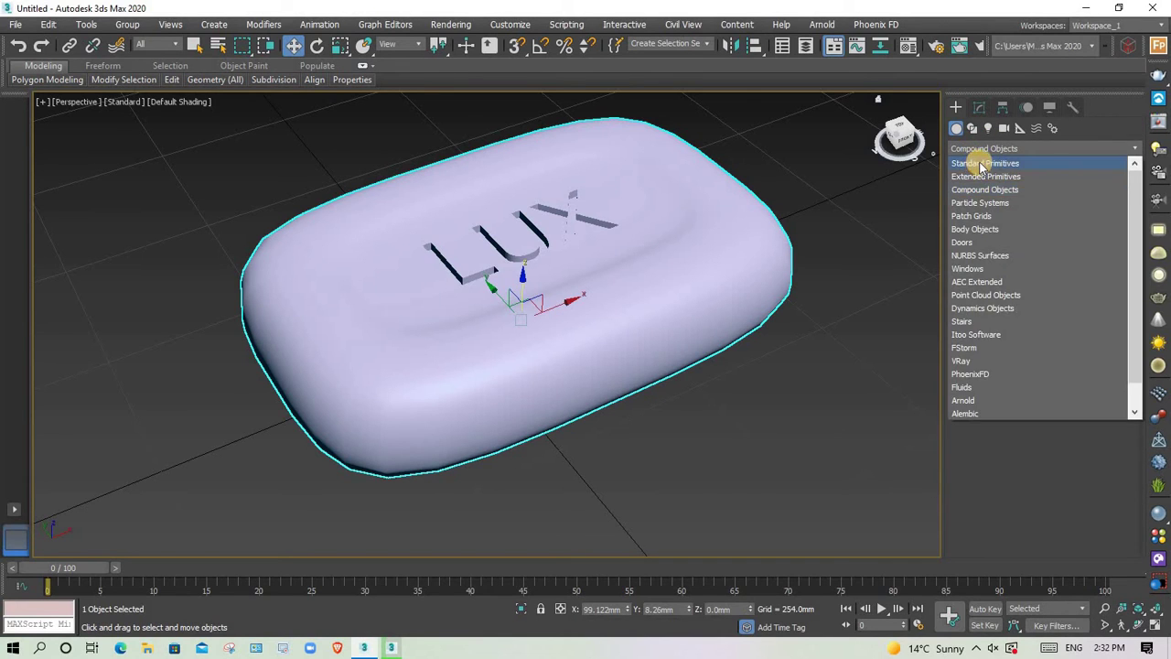
{"action": "left_click", "coordinate": [981, 165]}
{"action": "left_click", "coordinate": [1070, 256]}
{"action": "scroll", "coordinate": [751, 319], "scroll_direction": "down", "scroll_amount": 4}
{"action": "scroll", "coordinate": [758, 319], "scroll_direction": "down", "scroll_amount": 3}
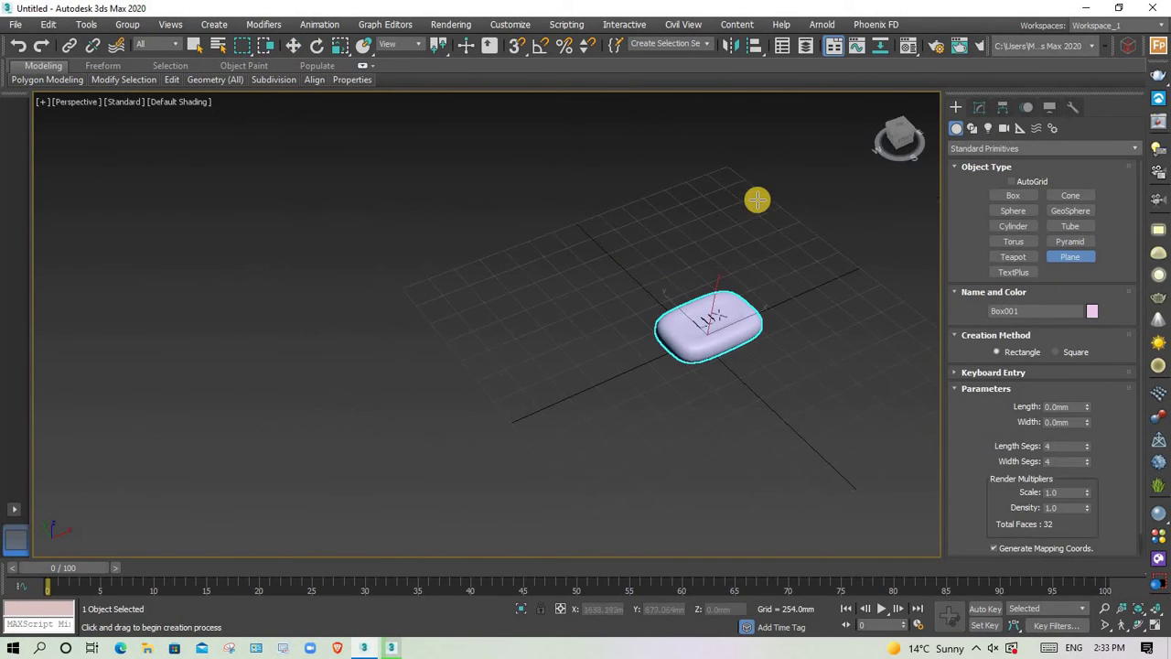
{"action": "left_click_drag", "start_coordinate": [792, 411], "coordinate": [745, 379]}
{"action": "scroll", "coordinate": [707, 387], "scroll_direction": "up", "scroll_amount": 4}
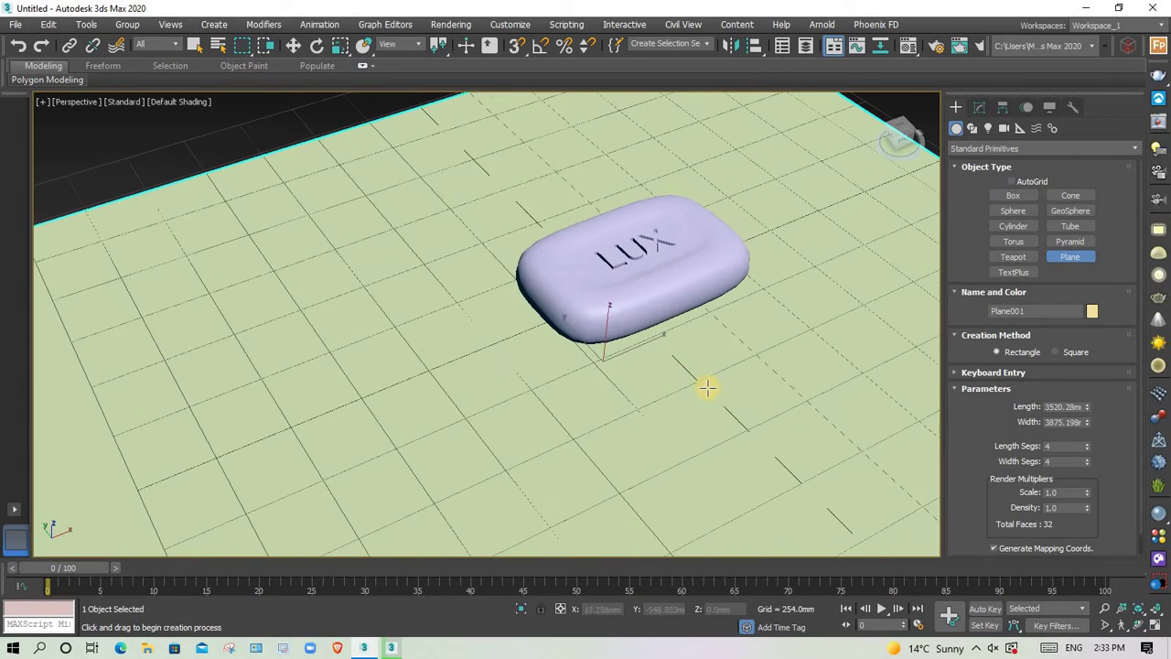
{"action": "scroll", "coordinate": [708, 388], "scroll_direction": "up", "scroll_amount": 1}
{"action": "right_click", "coordinate": [674, 351]}
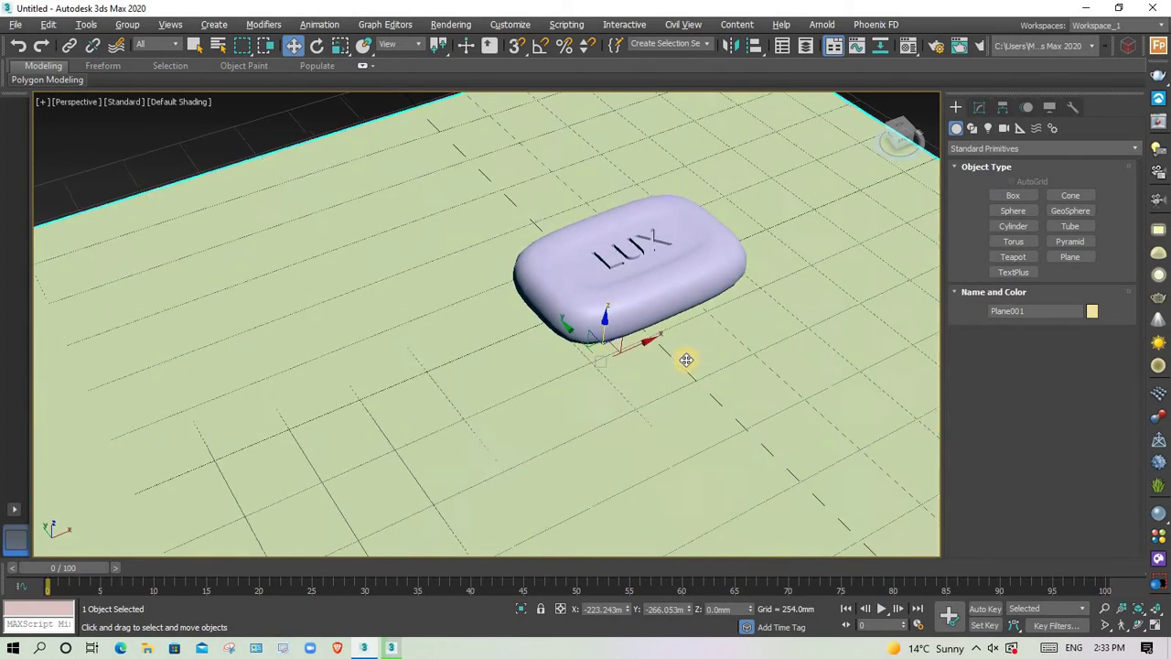
{"action": "scroll", "coordinate": [687, 358], "scroll_direction": "up", "scroll_amount": 2}
{"action": "scroll", "coordinate": [687, 358], "scroll_direction": "up", "scroll_amount": 3}
{"action": "scroll", "coordinate": [677, 400], "scroll_direction": "down", "scroll_amount": 3}
{"action": "middle_click_drag", "start_coordinate": [670, 407], "coordinate": [662, 410]}
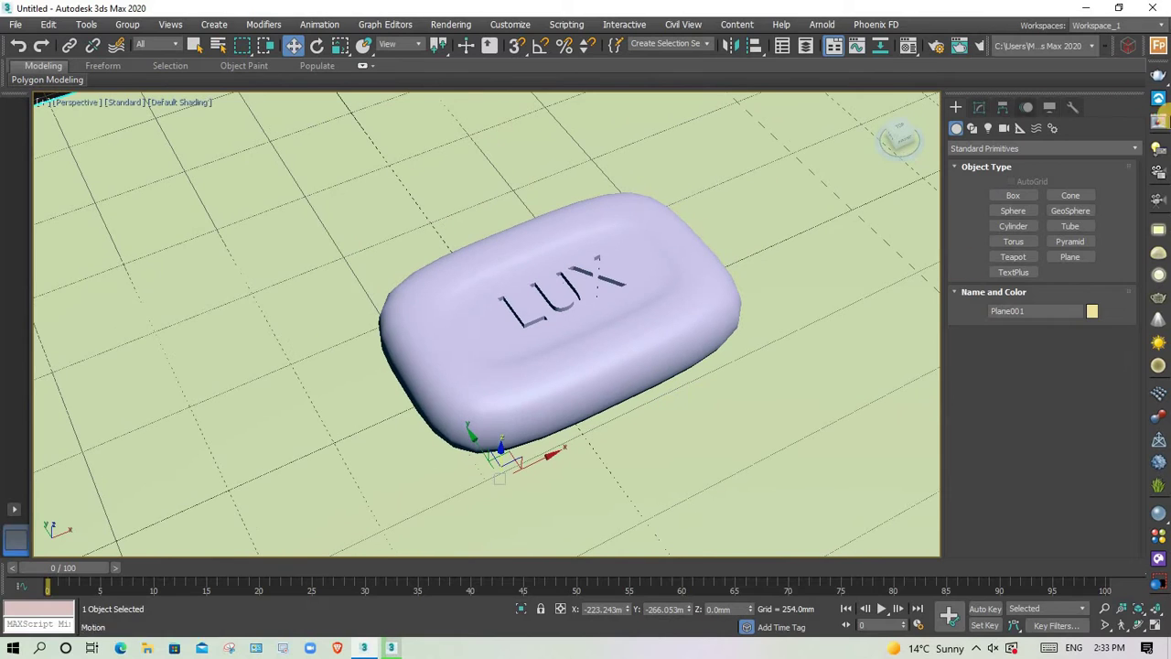
Step: Set V-Ray as the renderer and draw a VRayLight plane in the Top view
{"action": "left_click", "coordinate": [1159, 231]}
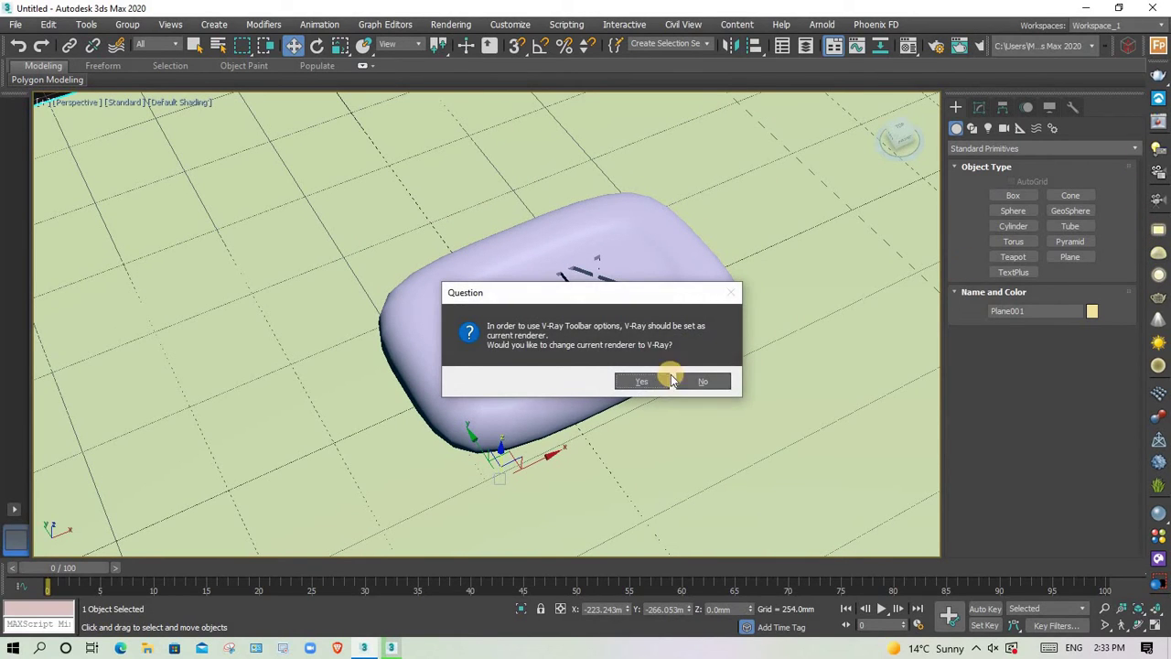
{"action": "left_click", "coordinate": [716, 382]}
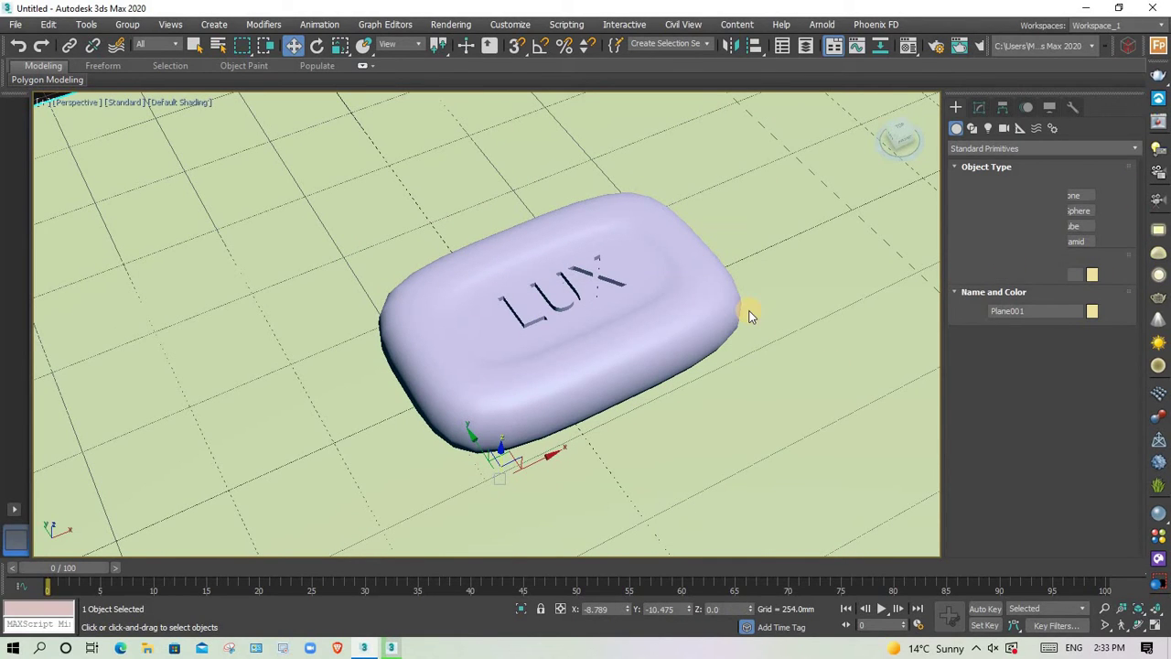
{"action": "key", "text": "alt+w"}
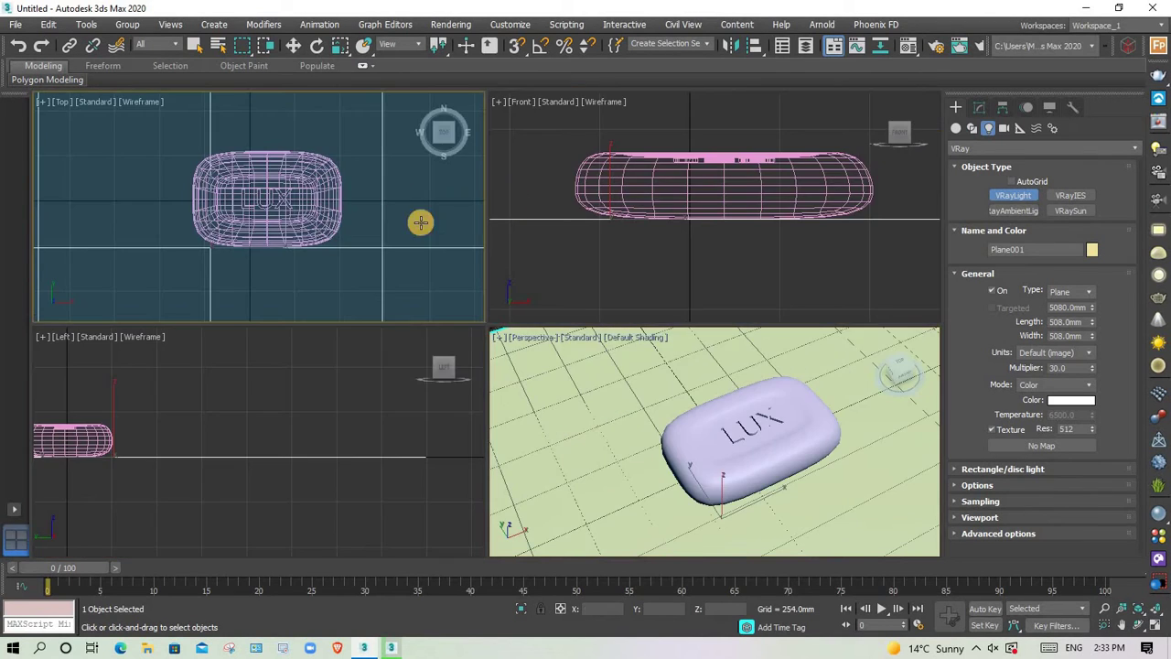
{"action": "key", "text": "alt+w"}
{"action": "left_click_drag", "start_coordinate": [542, 231], "coordinate": [656, 448]}
{"action": "key", "text": "w"}
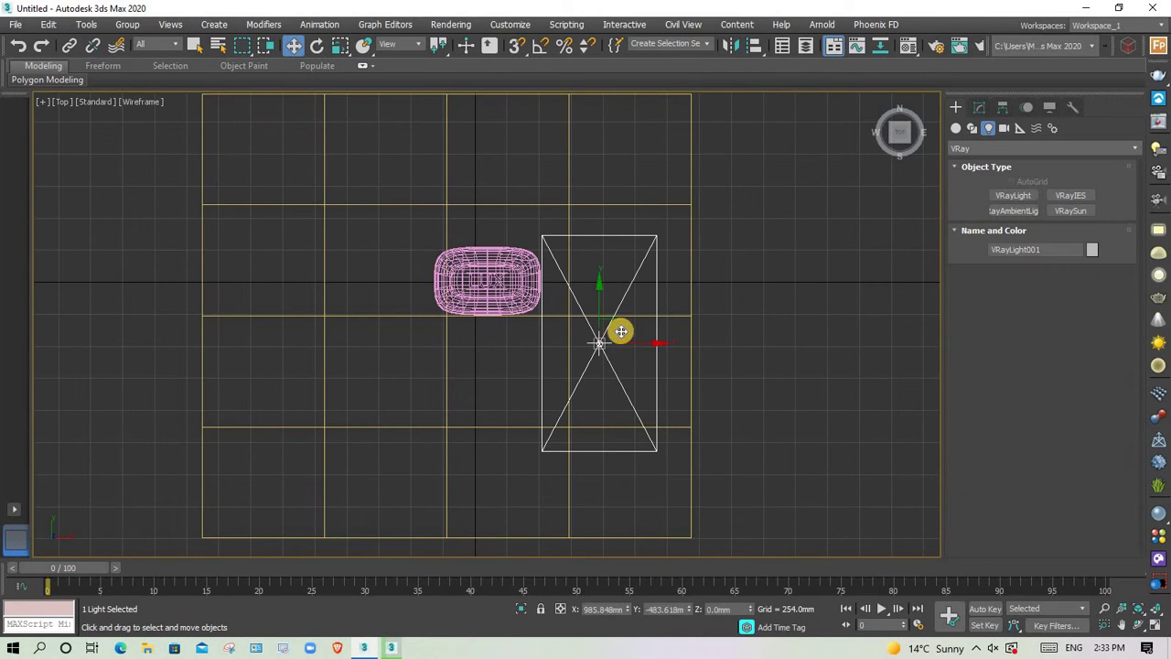
{"action": "left_click_drag", "start_coordinate": [601, 302], "coordinate": [599, 220]}
Step: Raise the V-Ray light high above the soap in Left view and tilt it toward it
{"action": "key", "text": "alt+w"}
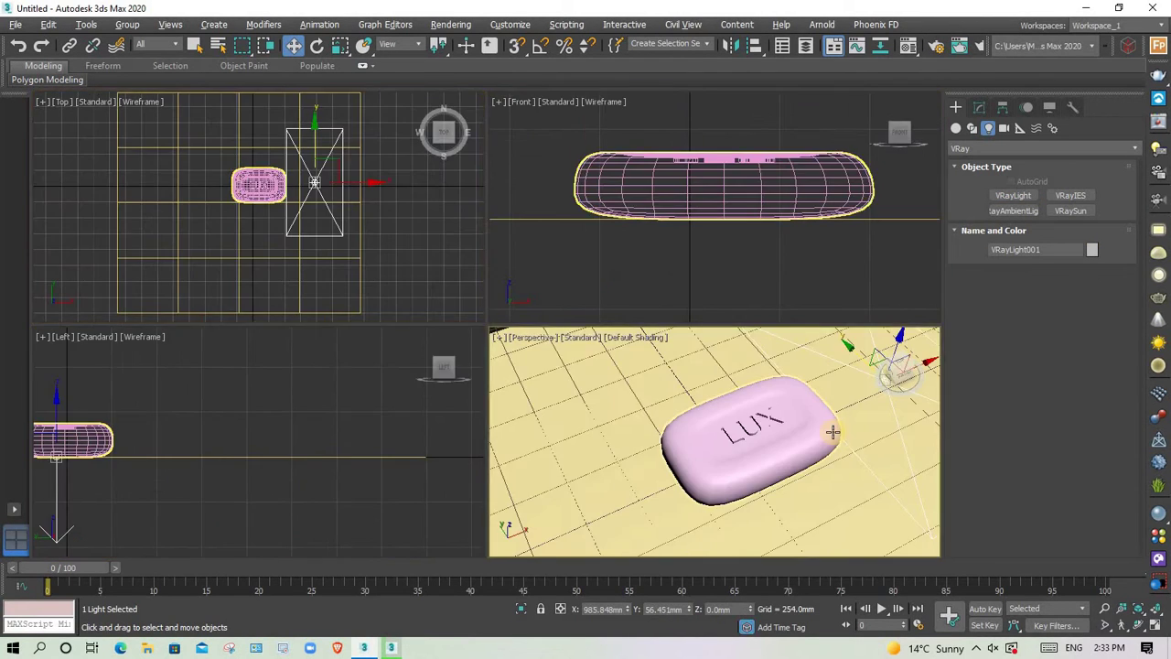
{"action": "left_click", "coordinate": [335, 455]}
{"action": "left_click_drag", "start_coordinate": [335, 455], "coordinate": [339, 317]}
{"action": "key", "text": "e"}
{"action": "mouse_move", "coordinate": [362, 414]}
{"action": "left_mouse_down"}
{"action": "mouse_move", "coordinate": [335, 366]}
{"action": "mouse_move", "coordinate": [340, 327]}
{"action": "left_mouse_up"}
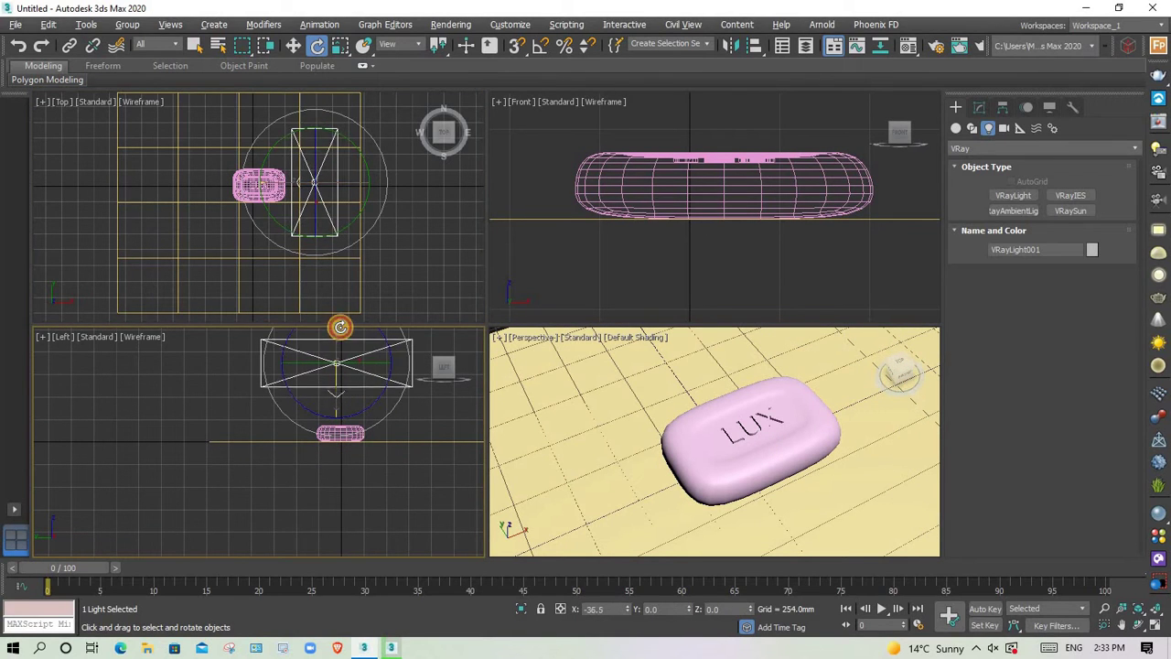
{"action": "middle_click_drag", "start_coordinate": [811, 465], "coordinate": [770, 473]}
{"action": "key", "text": "alt+w"}
{"action": "mouse_move", "coordinate": [653, 397]}
{"action": "middle_mouse_down", "text": "alt"}
{"action": "mouse_move", "coordinate": [705, 397]}
{"action": "mouse_move", "coordinate": [712, 341]}
{"action": "mouse_move", "coordinate": [732, 353]}
{"action": "middle_mouse_up", "text": "alt"}
{"action": "scroll", "coordinate": [723, 384], "scroll_direction": "up", "scroll_amount": 3}
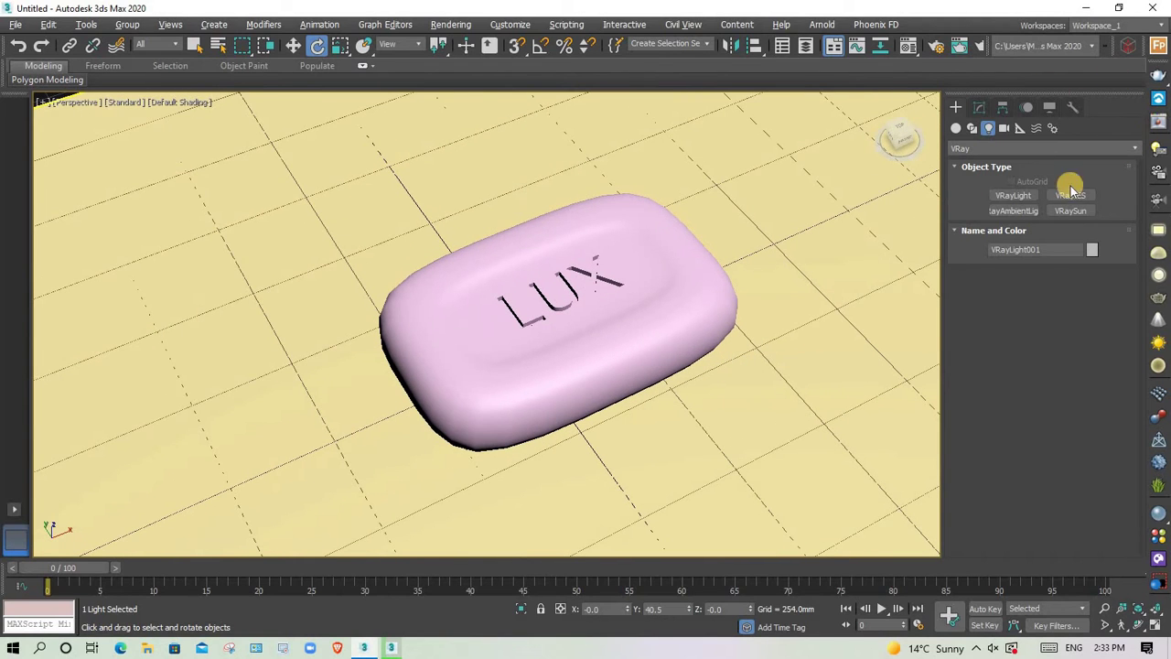
{"action": "left_click", "coordinate": [821, 294]}
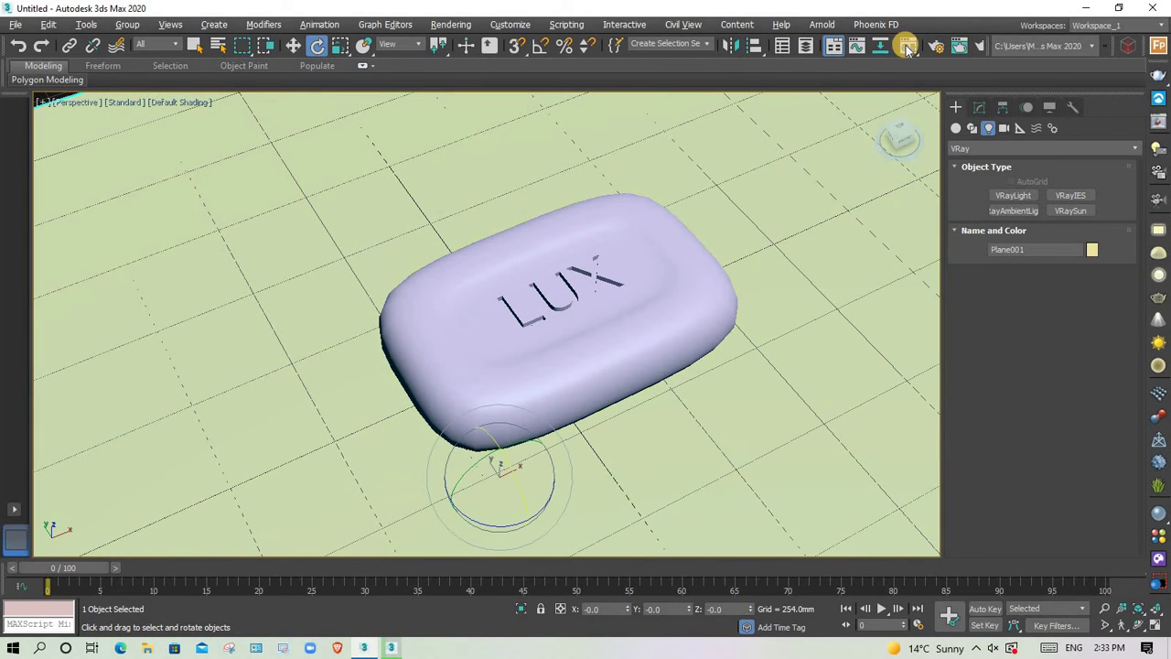
Step: Open the Material Editor, move it into view, and run a V-Ray production render
{"action": "key", "text": "m"}
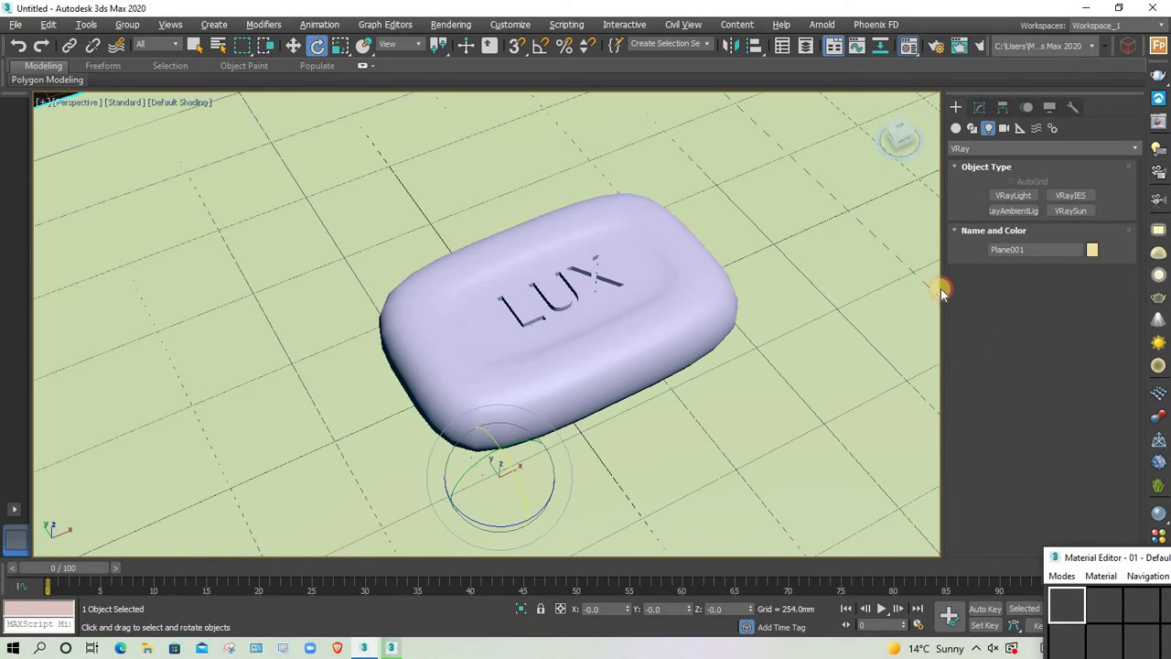
{"action": "left_click", "coordinate": [1103, 557]}
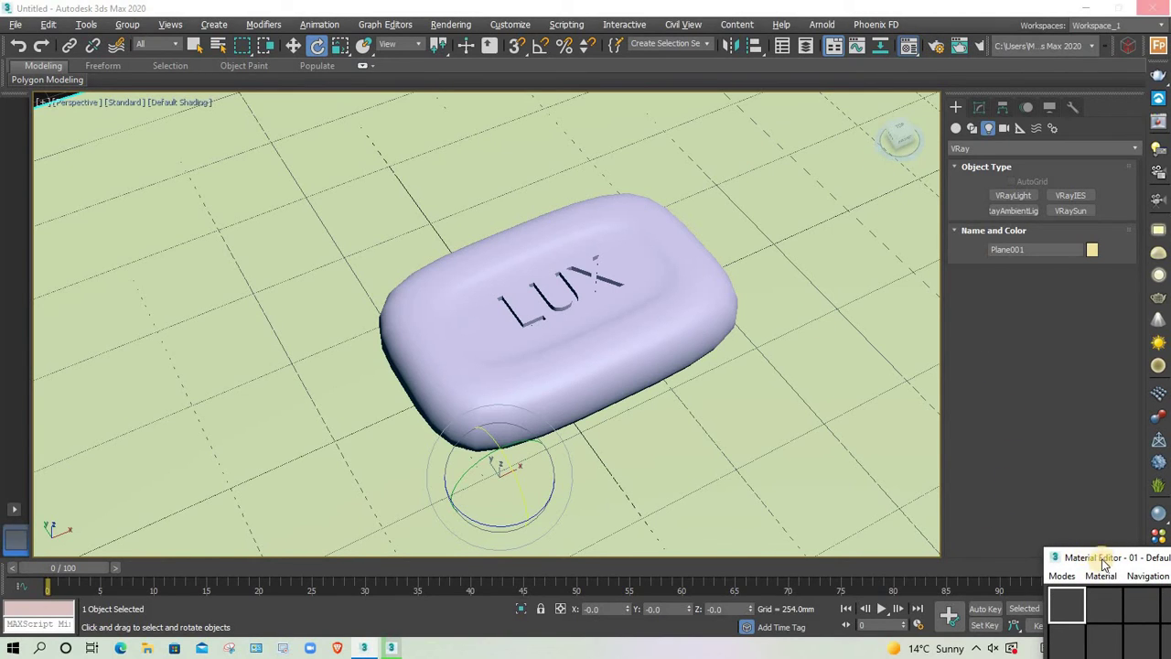
{"action": "left_click_drag", "start_coordinate": [1103, 558], "coordinate": [887, 178]}
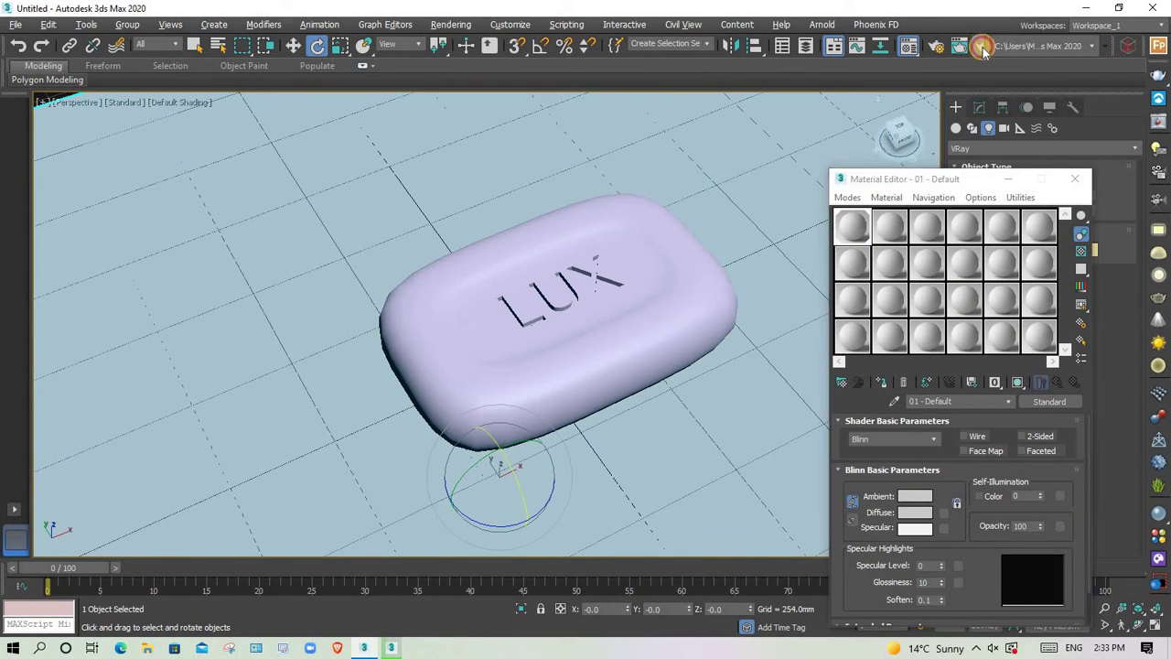
{"action": "left_click", "coordinate": [982, 48]}
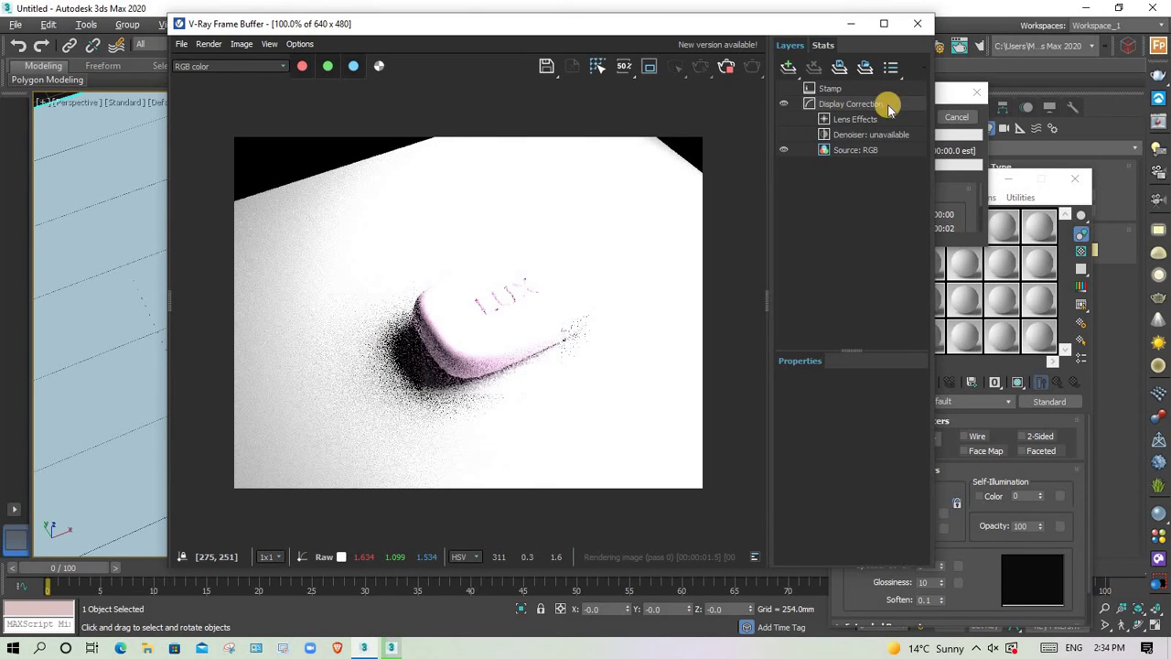
Step: Lower the V-Ray Display Correction exposure to about -3.6 to darken the render
{"action": "left_click", "coordinate": [851, 104]}
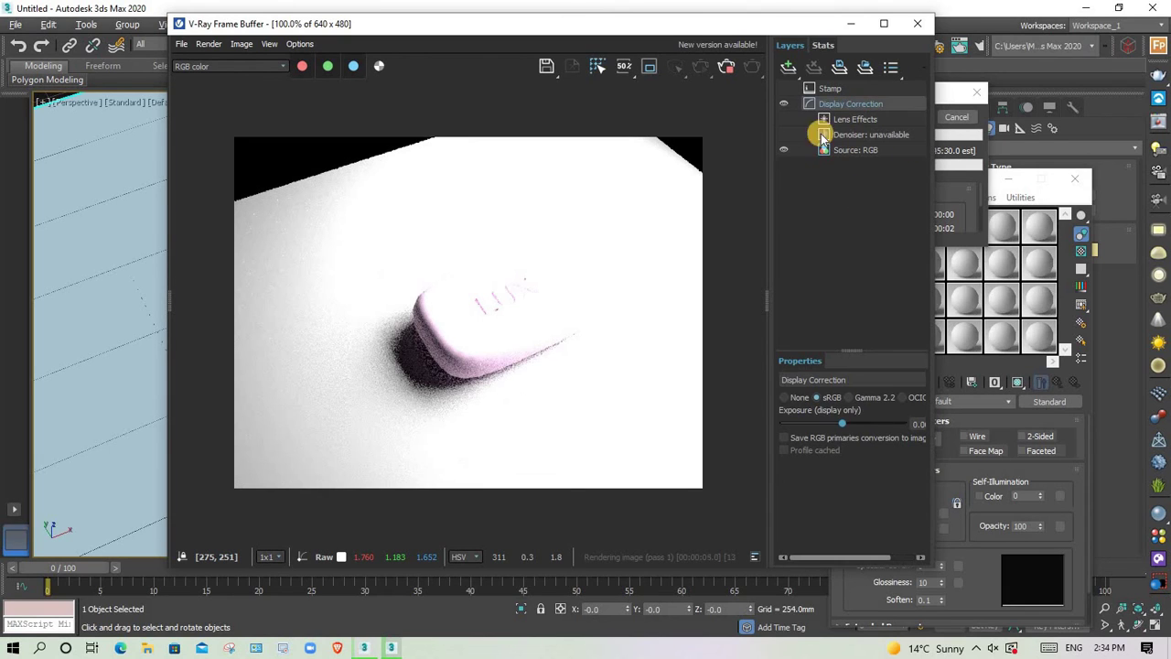
{"action": "left_click_drag", "start_coordinate": [830, 426], "coordinate": [804, 430]}
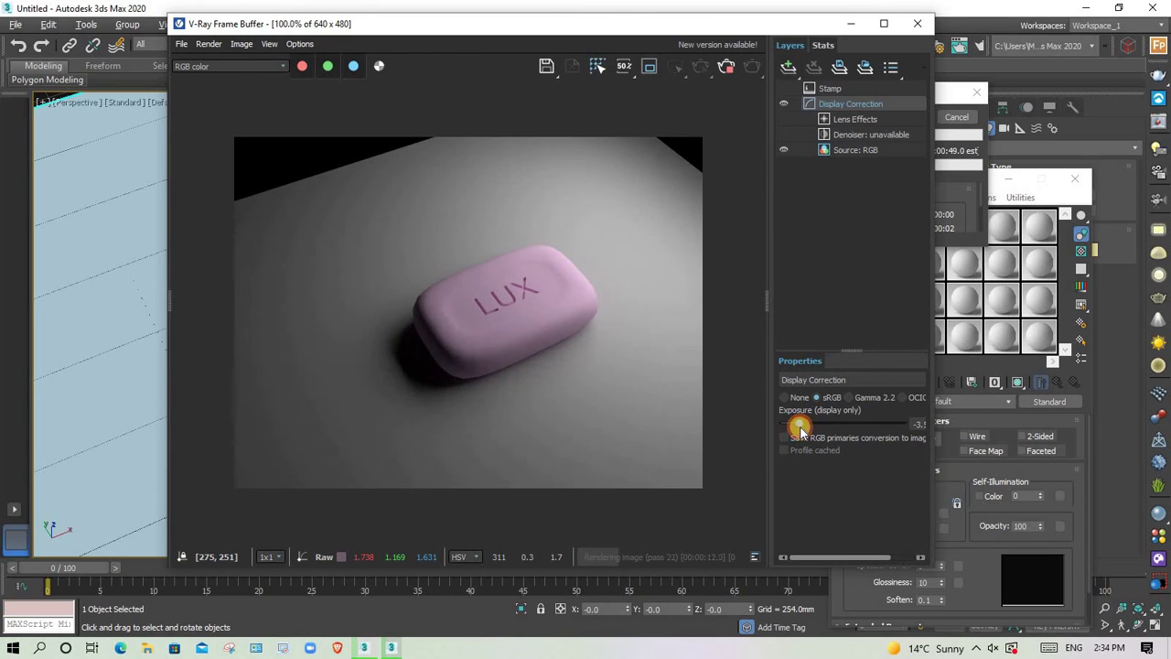
{"action": "left_click_drag", "start_coordinate": [800, 429], "coordinate": [798, 387]}
Step: Close the finished rendering progress window and turn on Safe Frame in the viewport
{"action": "left_click_drag", "start_coordinate": [779, 29], "coordinate": [897, 441]}
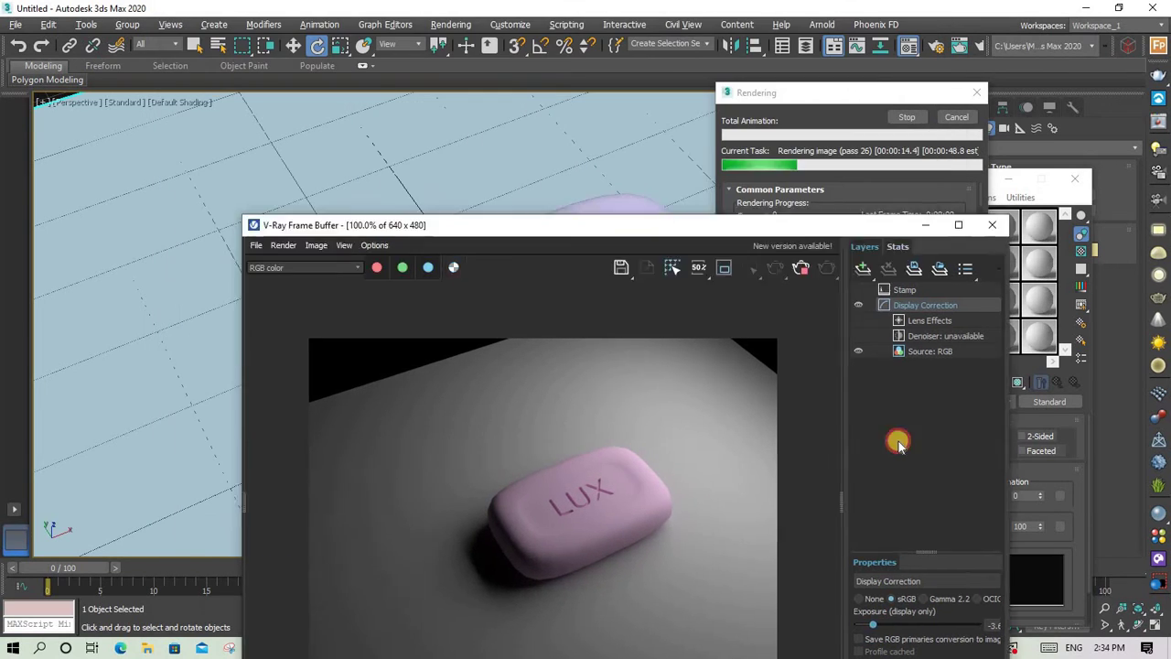
{"action": "left_click", "coordinate": [956, 119]}
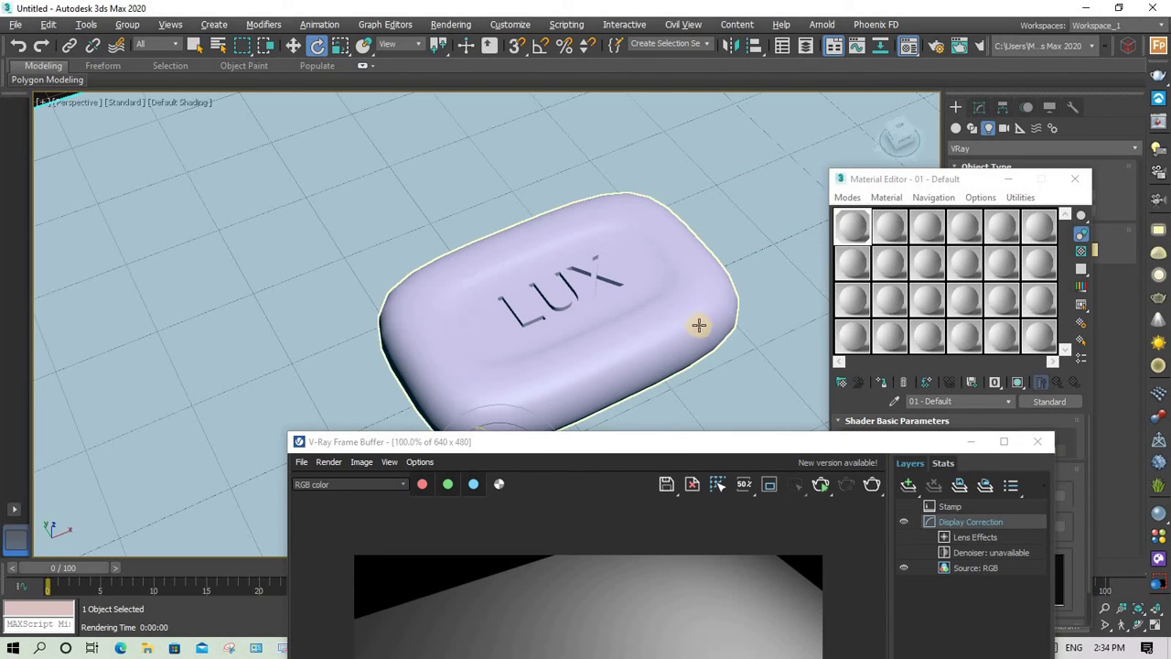
{"action": "scroll", "coordinate": [697, 321], "scroll_direction": "down", "scroll_amount": 3}
{"action": "key", "text": "shift+f"}
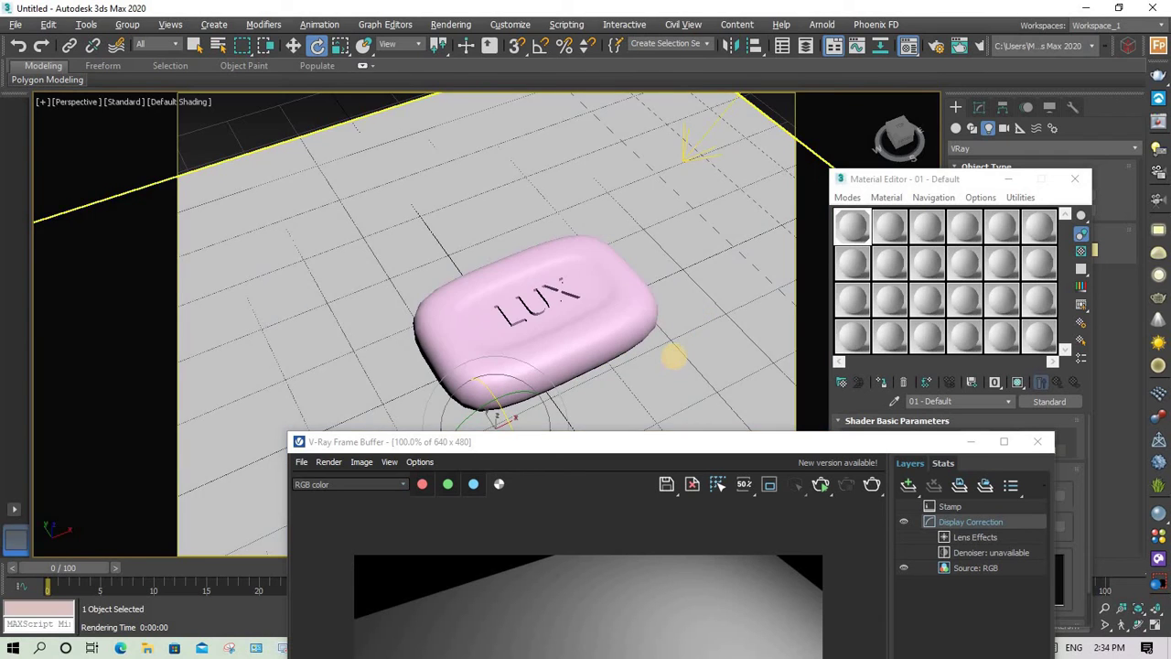
{"action": "scroll", "coordinate": [674, 339], "scroll_direction": "up", "scroll_amount": 5}
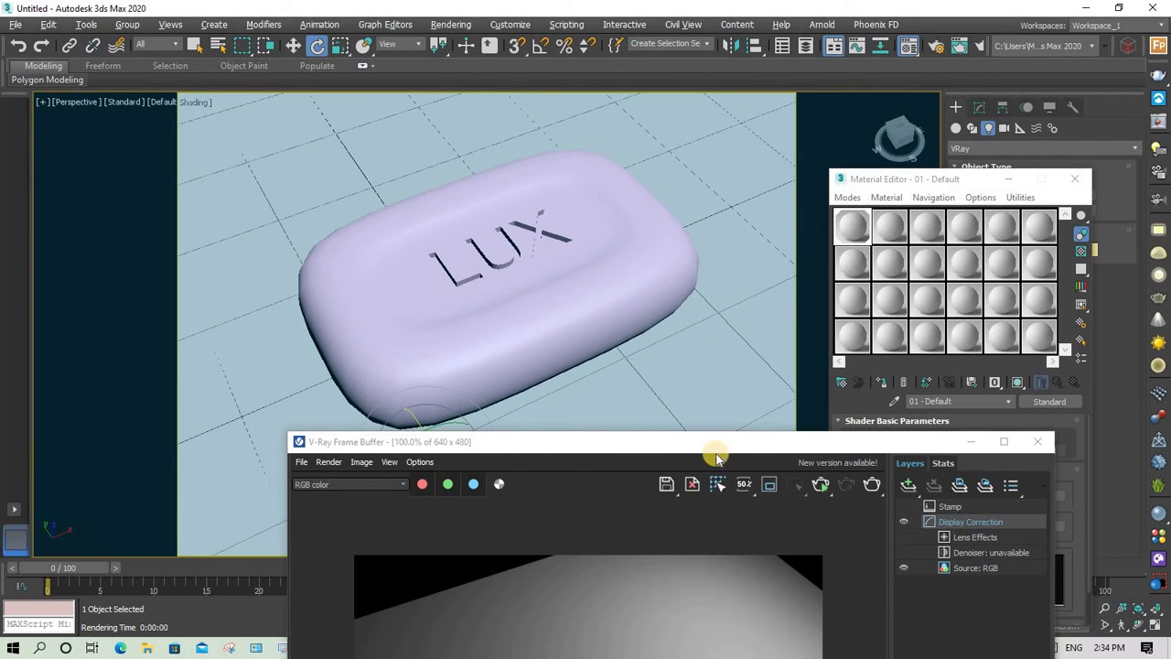
{"action": "left_click_drag", "start_coordinate": [716, 448], "coordinate": [713, 107]}
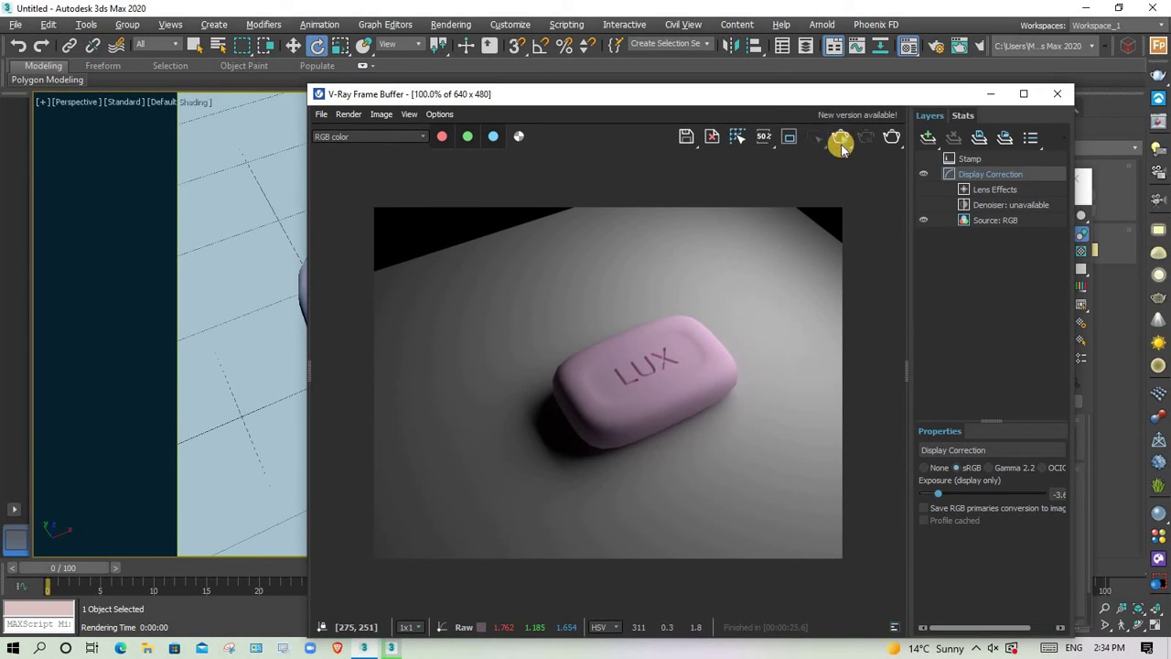
Step: Re-render the soap, then zoom and pan the frame buffer to inspect the LUX lettering
{"action": "left_click", "coordinate": [841, 144]}
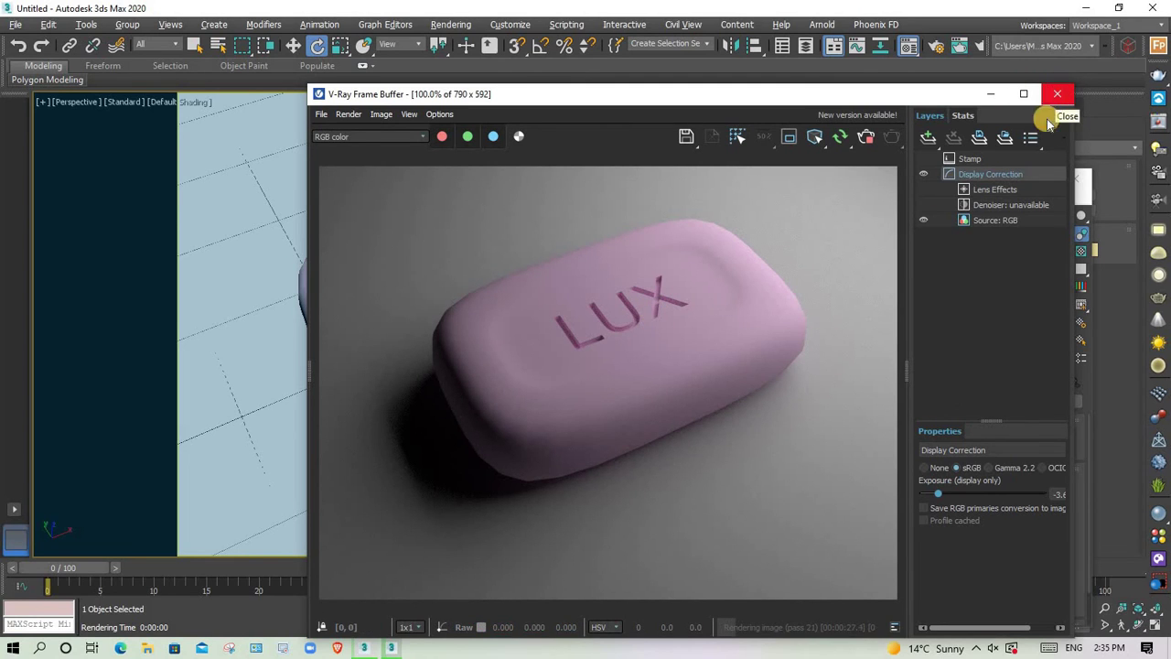
{"action": "scroll", "coordinate": [596, 383], "scroll_direction": "up", "scroll_amount": 3}
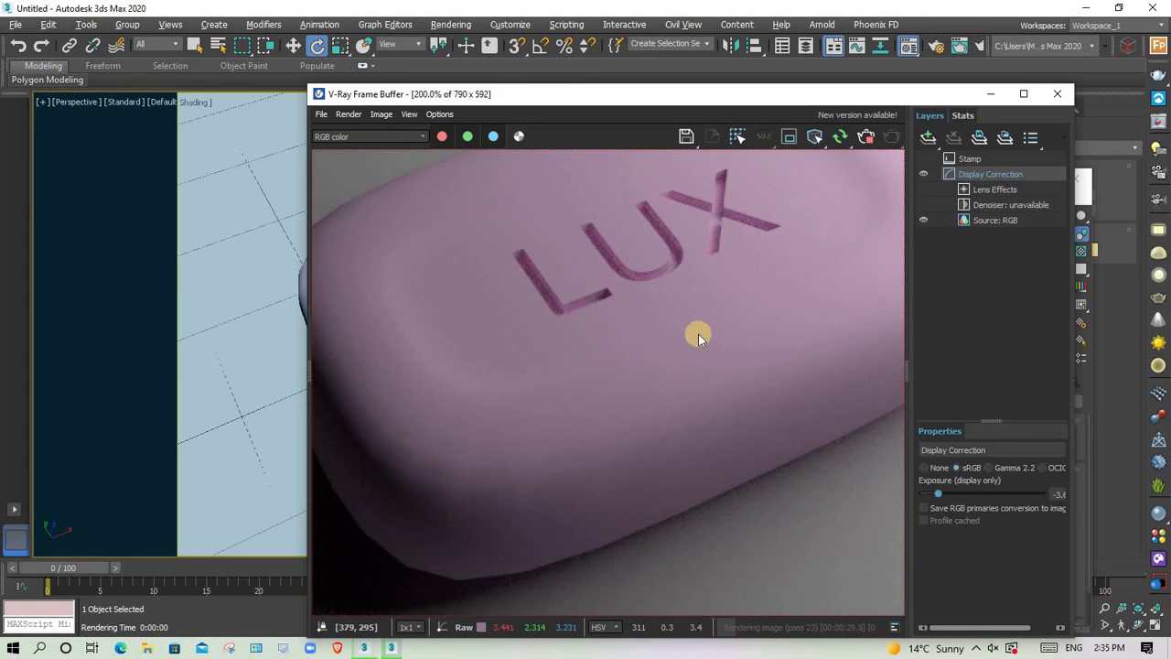
{"action": "middle_click_drag", "start_coordinate": [698, 334], "coordinate": [621, 437]}
{"action": "scroll", "coordinate": [621, 436], "scroll_direction": "down", "scroll_amount": 2}
{"action": "scroll", "coordinate": [622, 435], "scroll_direction": "down", "scroll_amount": 1}
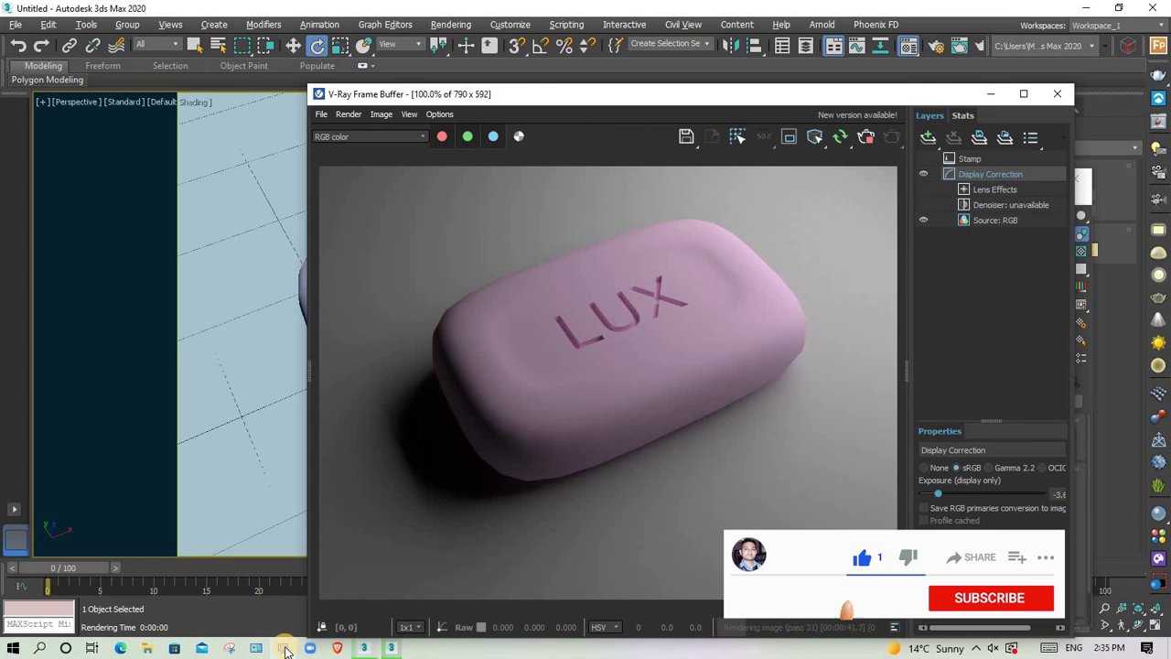
Step: Close the V-Ray Frame Buffer window
{"action": "left_click", "coordinate": [1061, 95]}
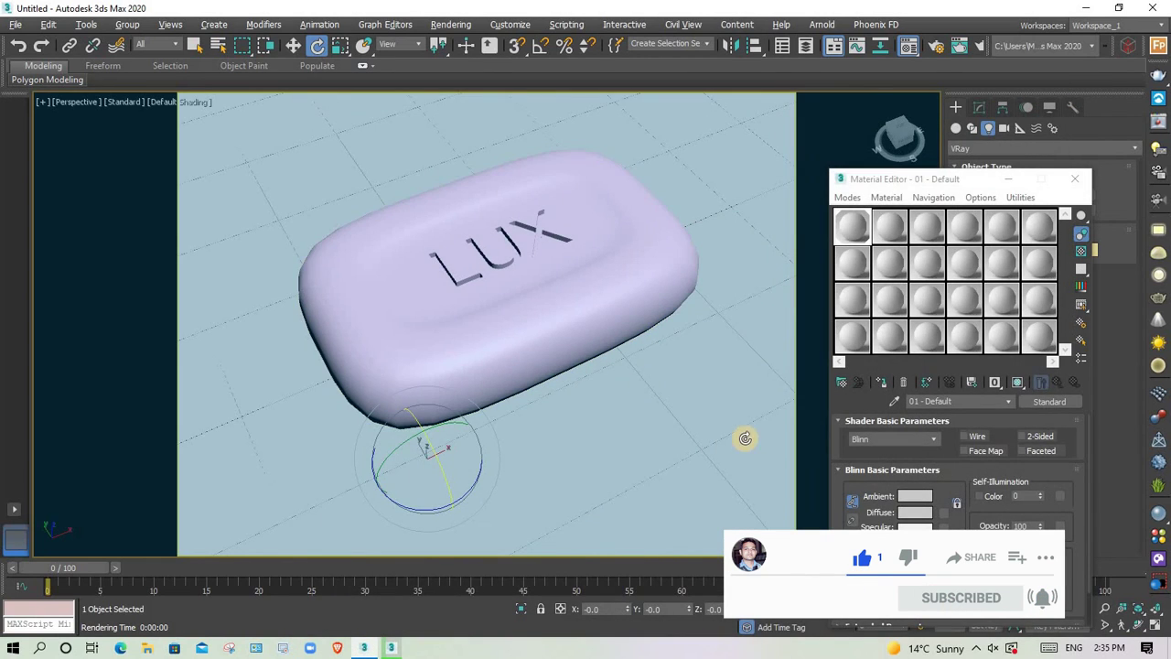